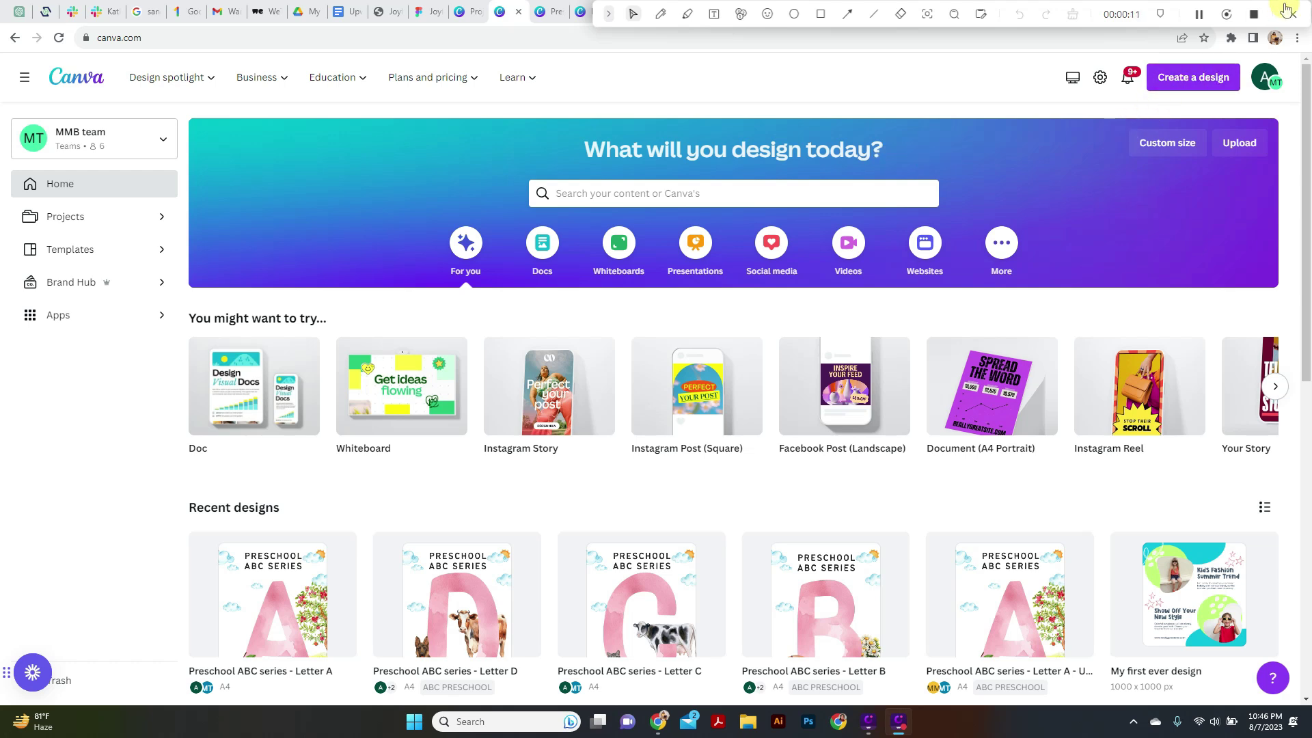
- Create a new blank design using Custom size at 1000 × 1000 px
click(1189, 83)
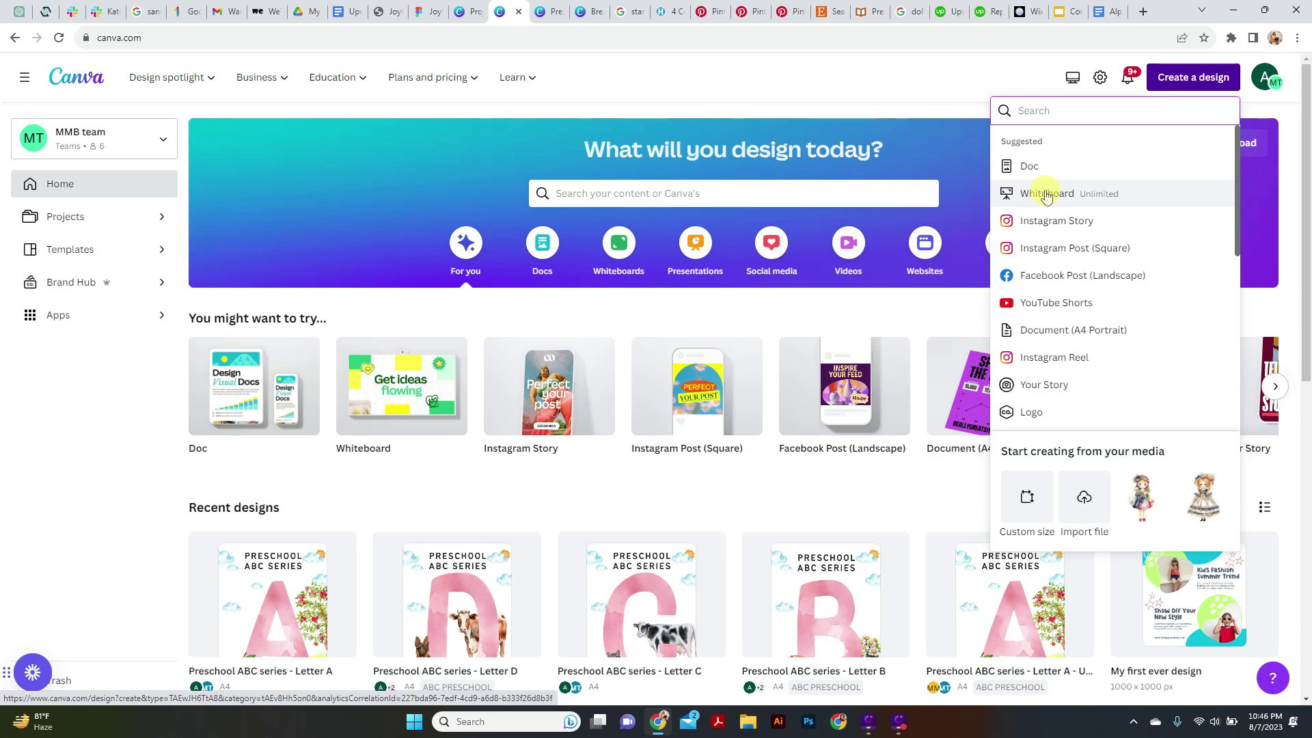
scroll(1056, 225, down, 3)
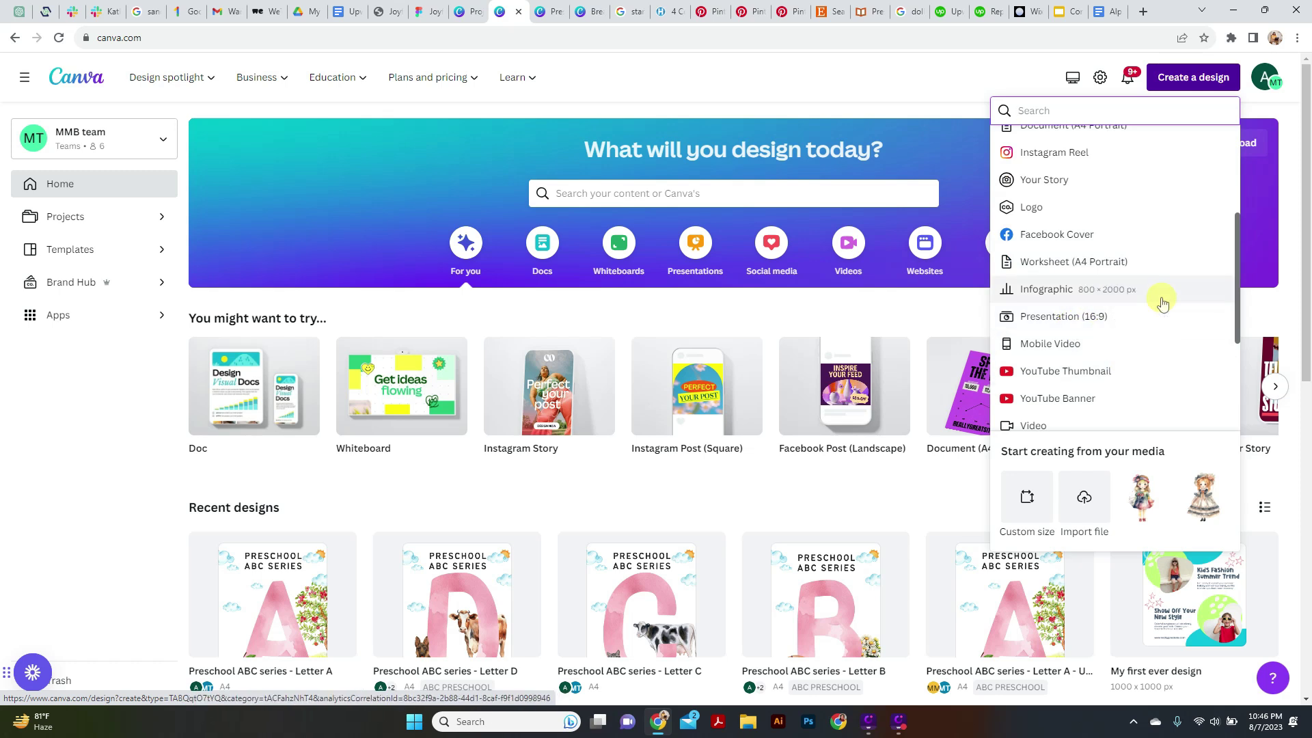
scroll(1162, 301, down, 1)
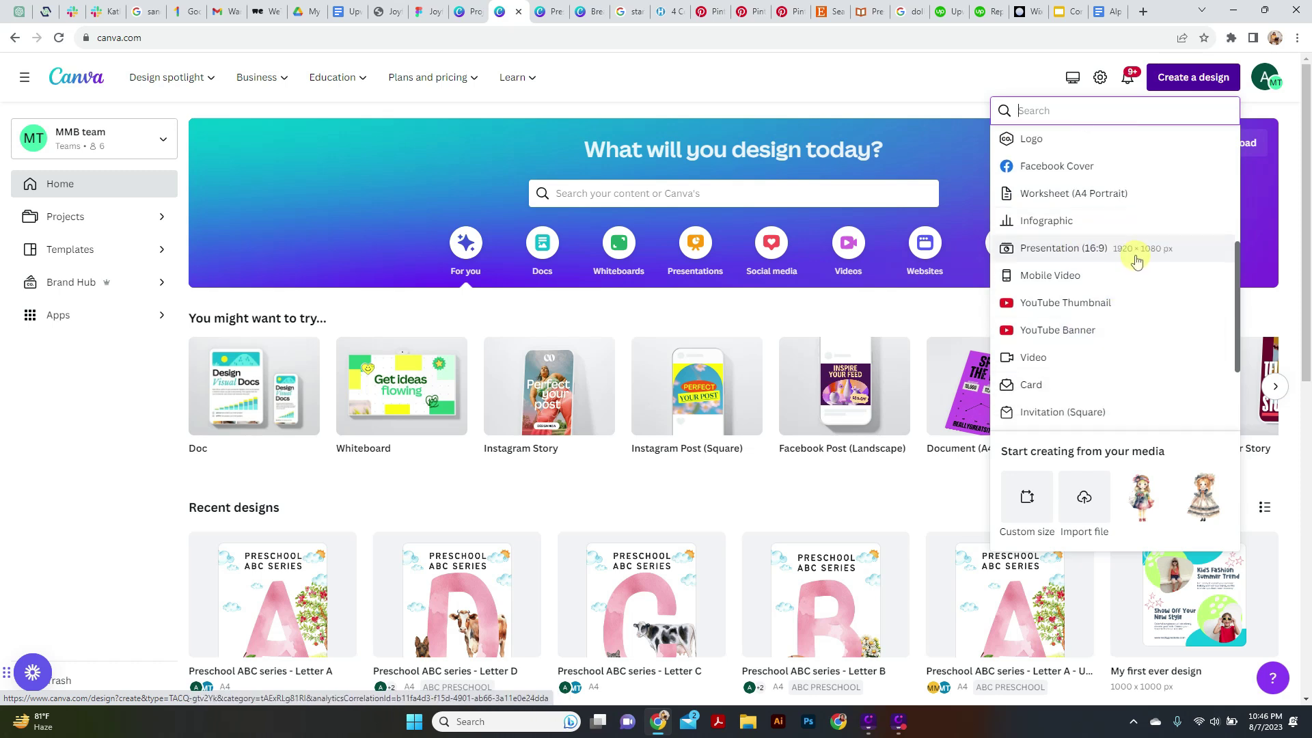
scroll(1135, 260, down, 2)
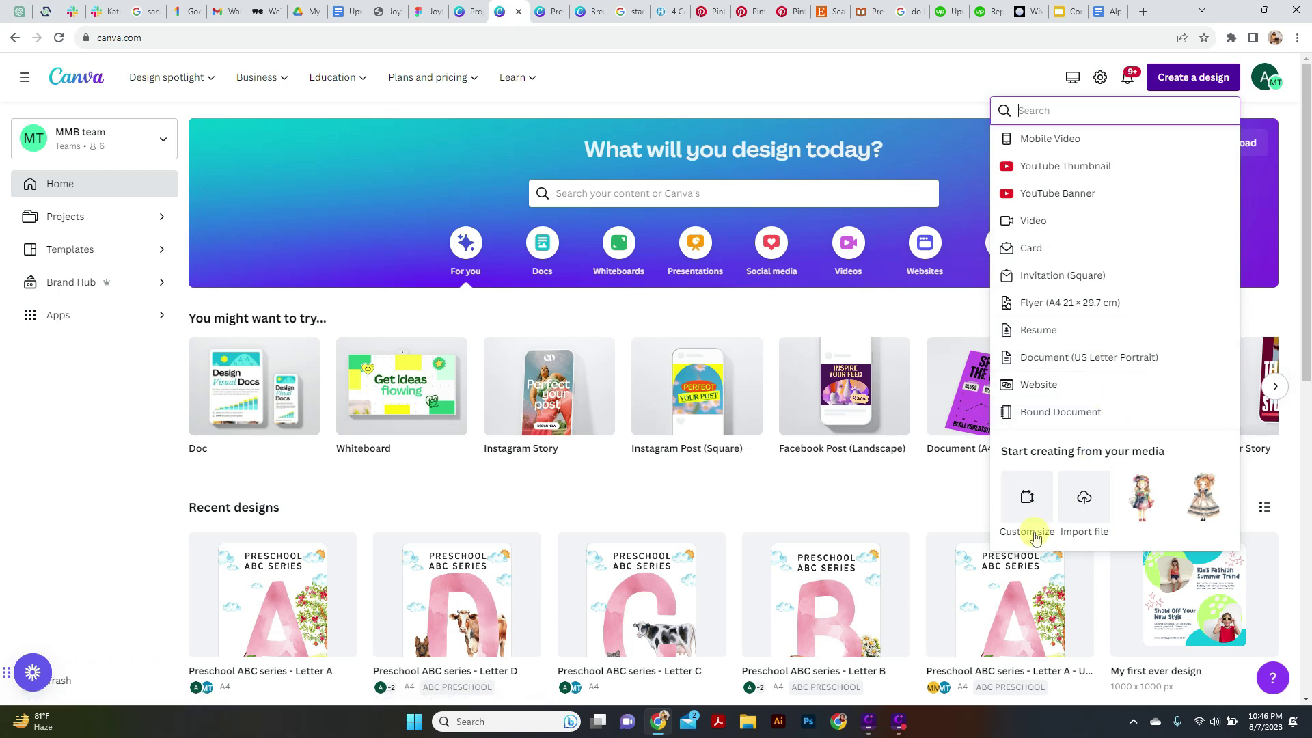
click(1029, 506)
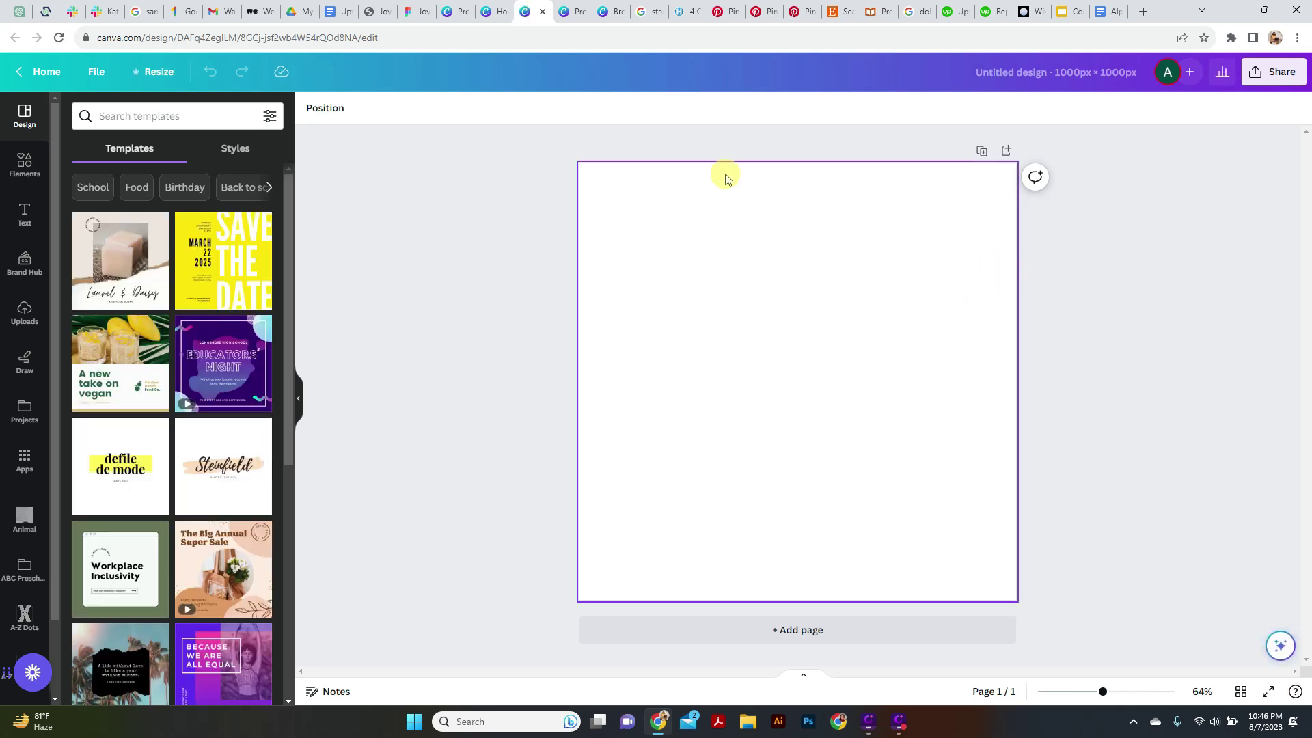
- Rename the design to 'my first design on canva'
click(1030, 71)
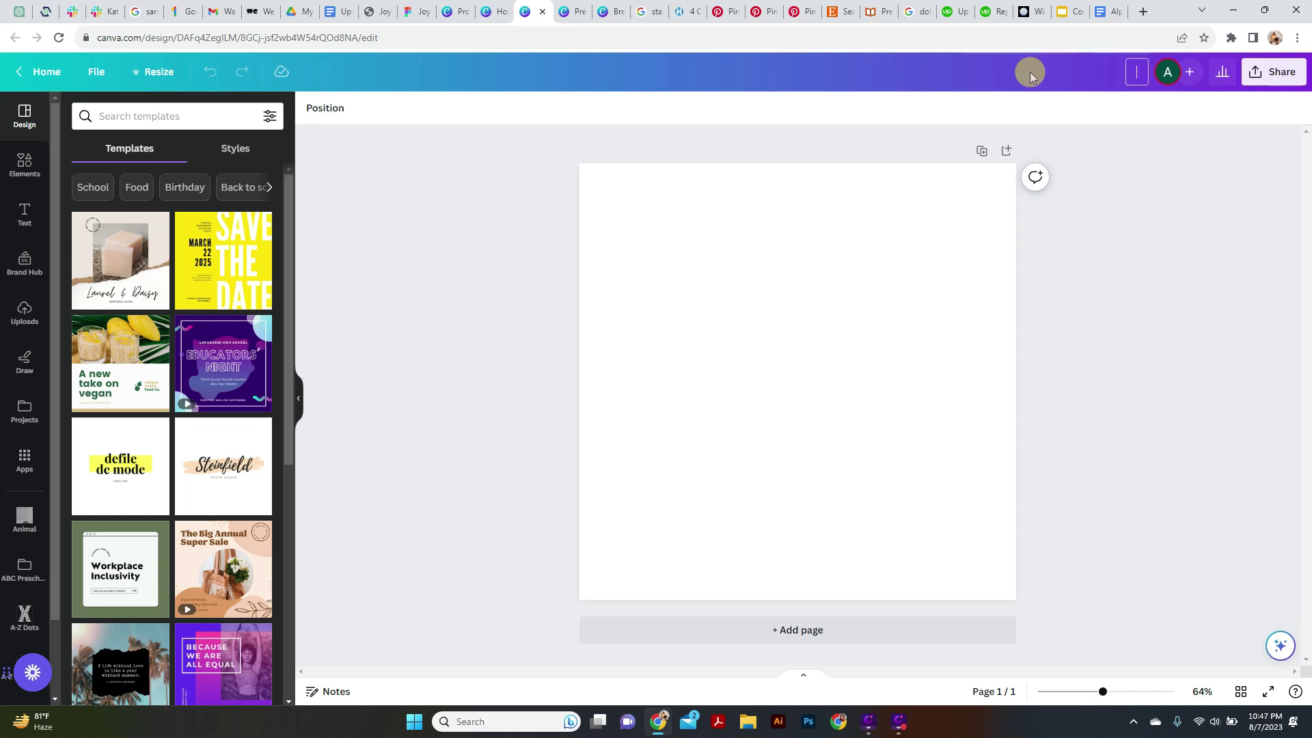
text(my first design on canva)
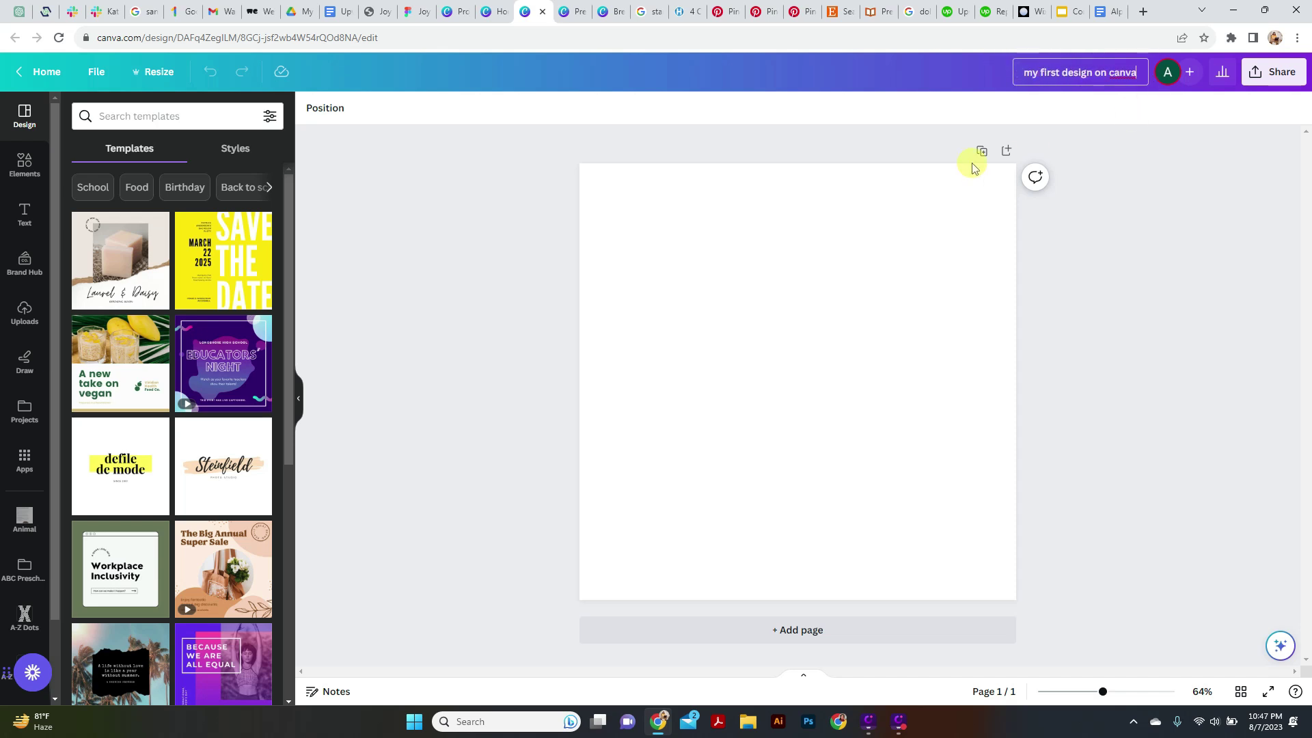
click(1107, 227)
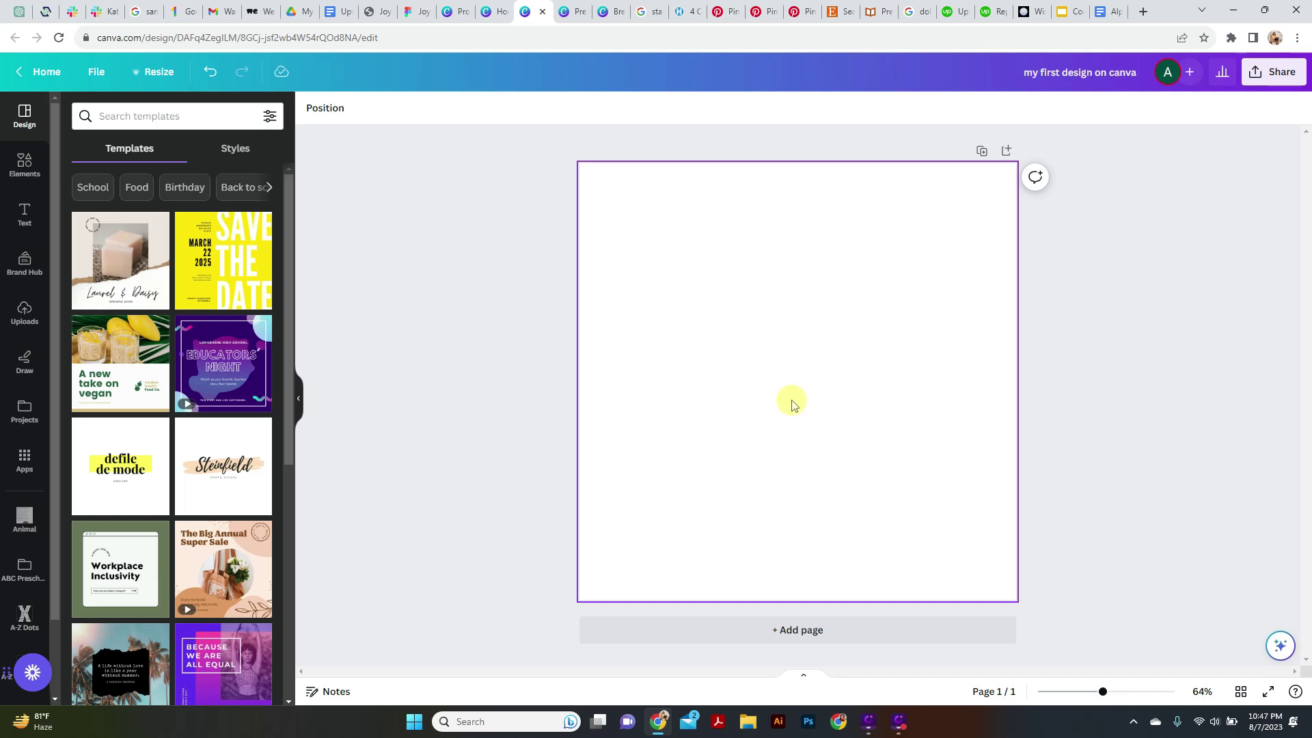
- Add two blank pages, then delete one so the design has two pages
click(788, 631)
click(818, 618)
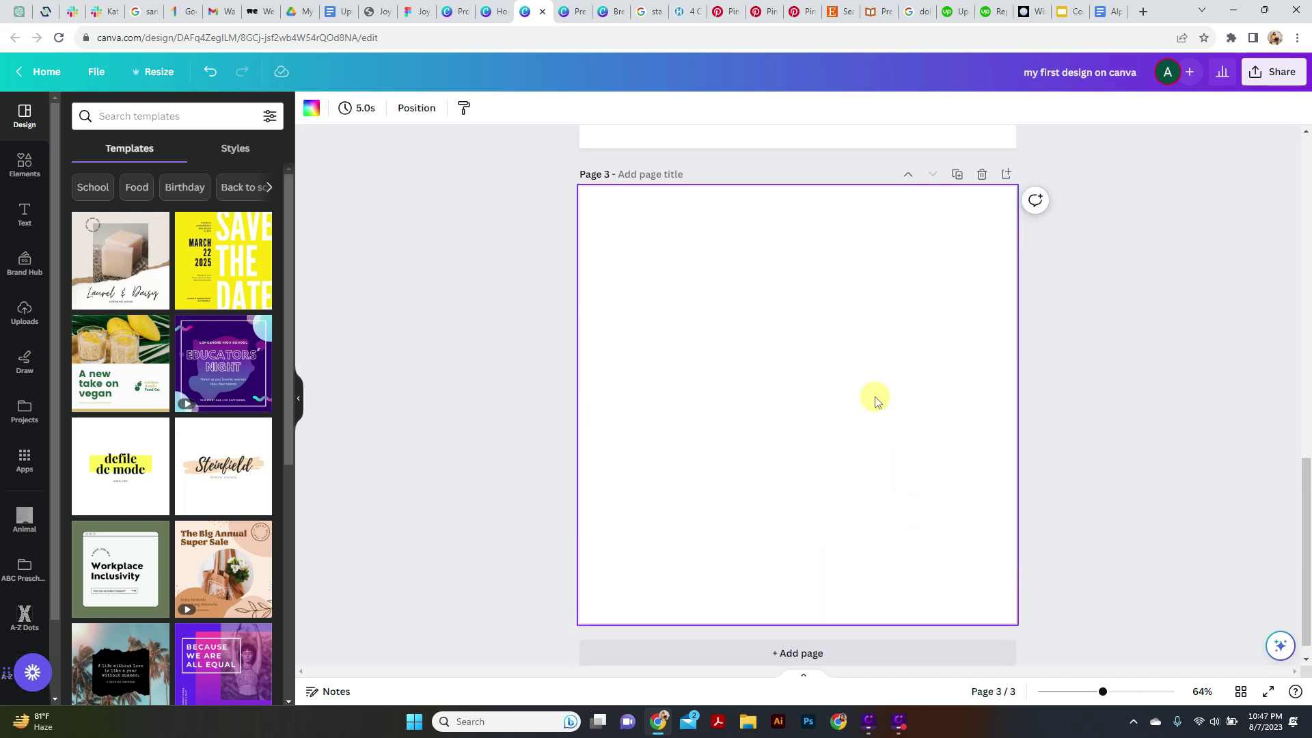
scroll(873, 396, up, 12)
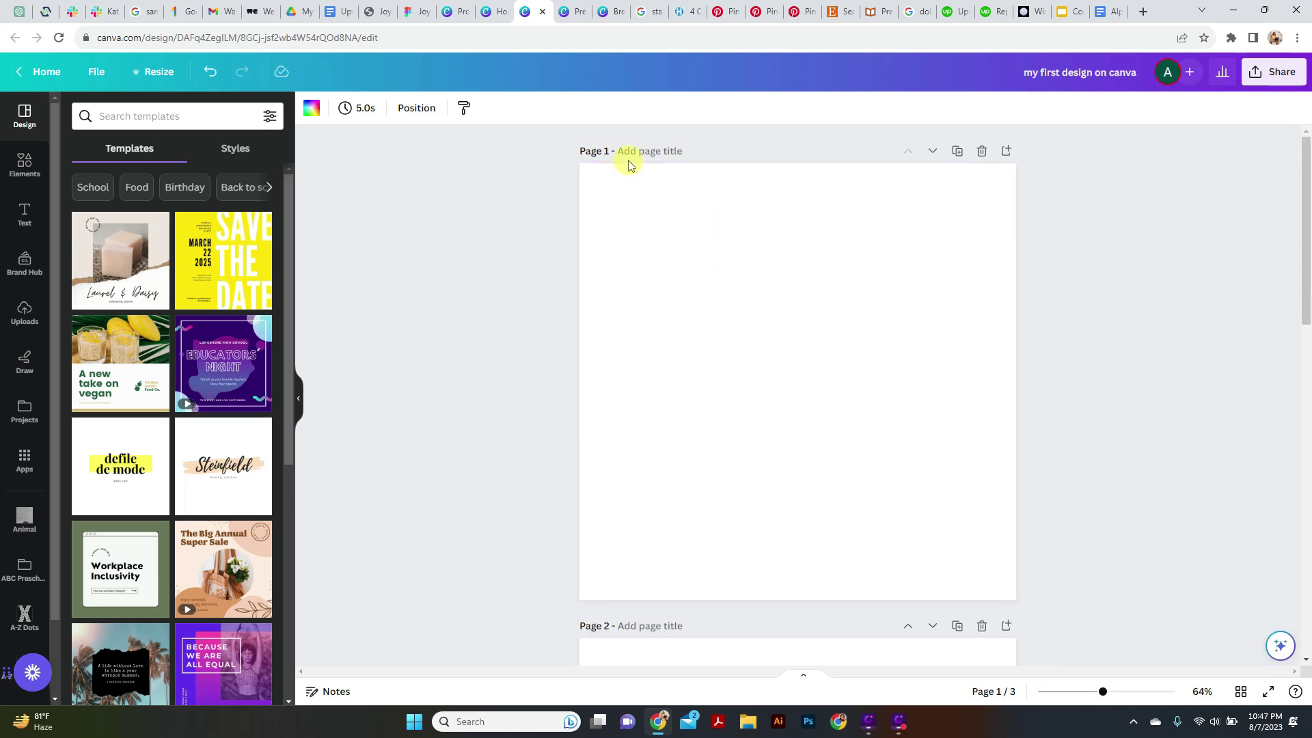
scroll(726, 240, down, 4)
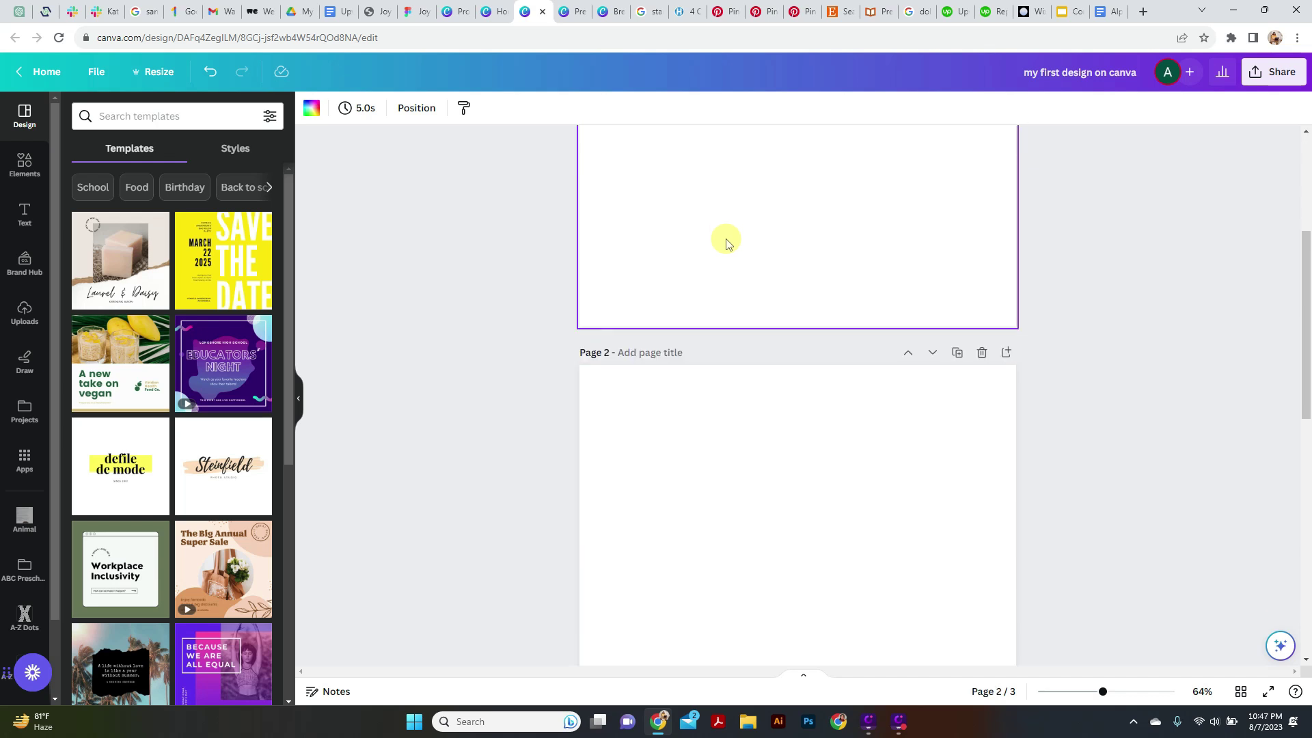
scroll(726, 244, up, 2)
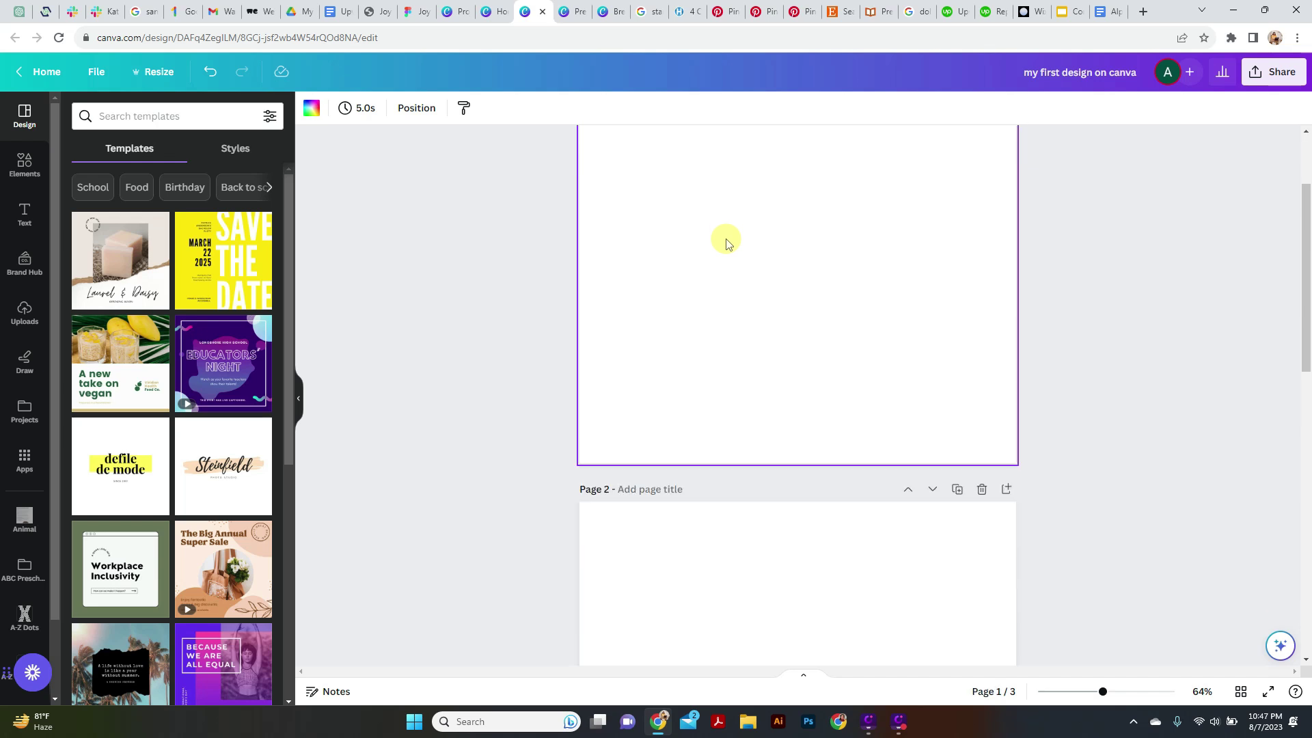
scroll(724, 243, down, 5)
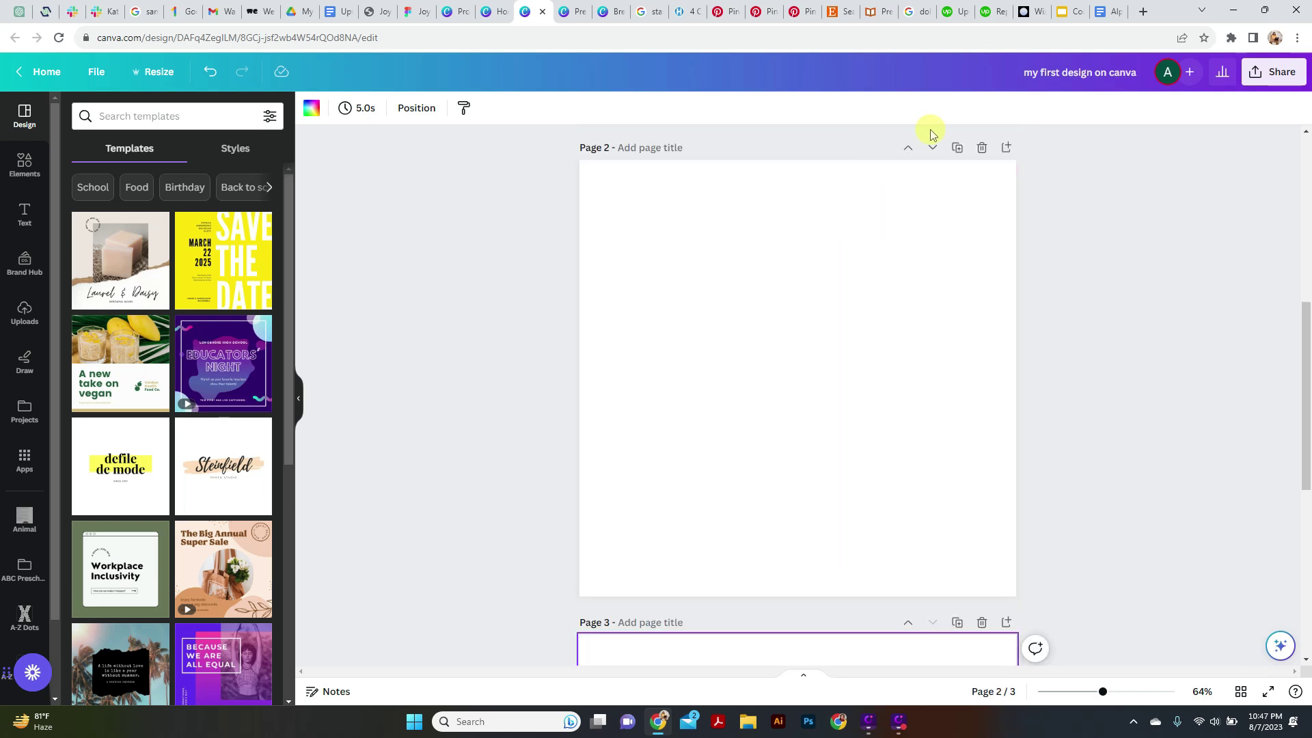
click(982, 148)
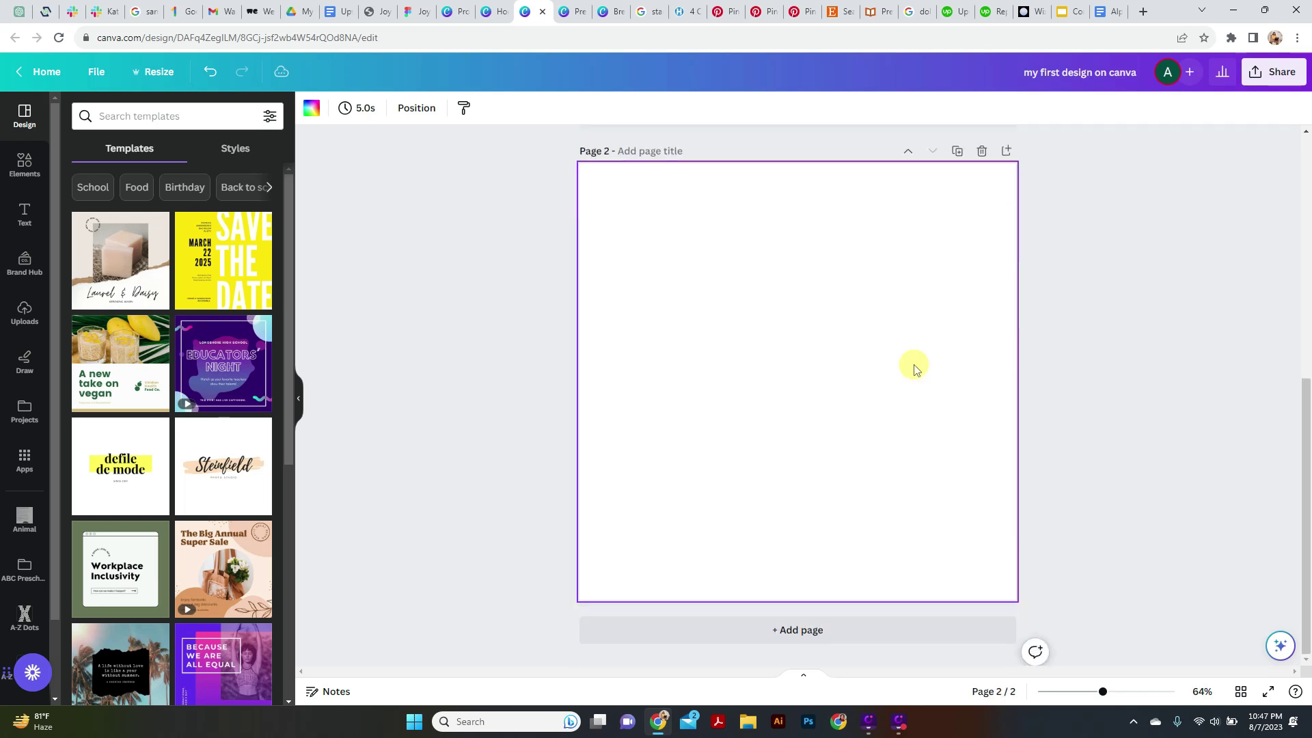
- Delete Page 2 so only one blank page remains
click(982, 148)
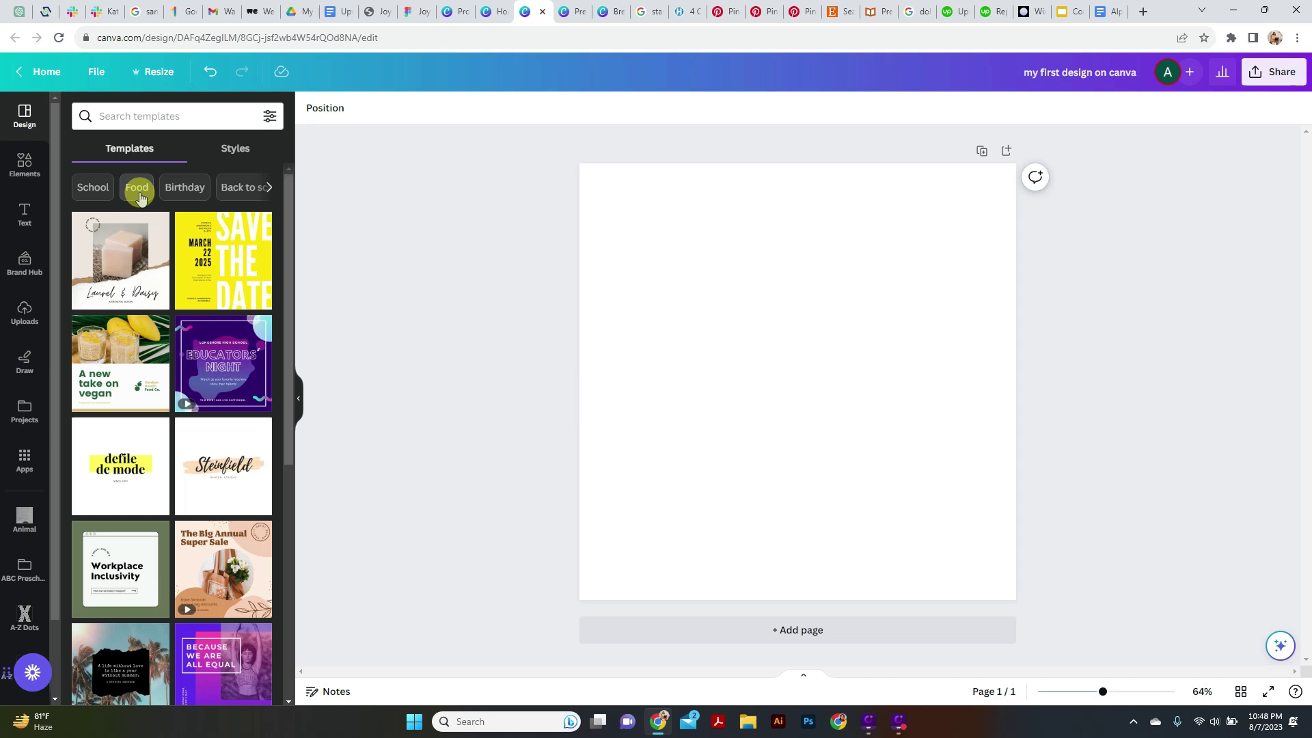
- Apply the Blue Modern Happy Birthday Instagram Post template from the Birthday templates
click(185, 191)
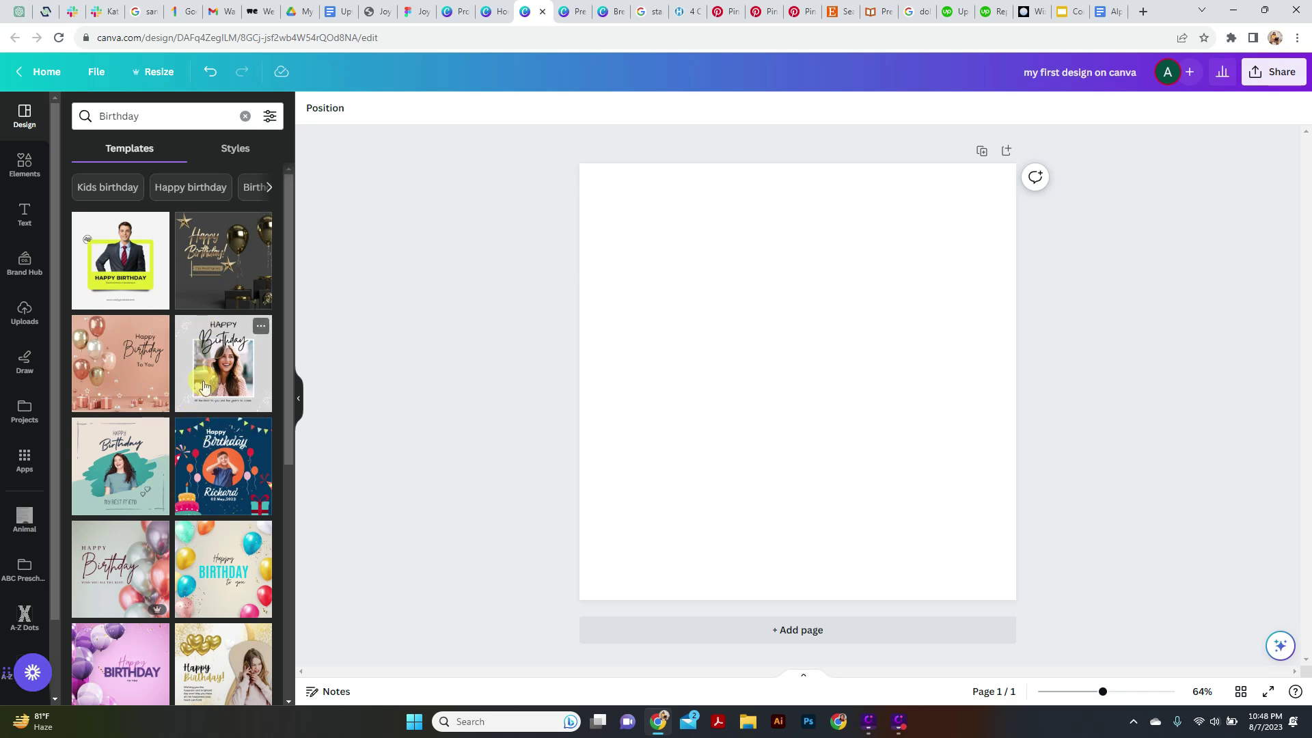
scroll(200, 381, down, 2)
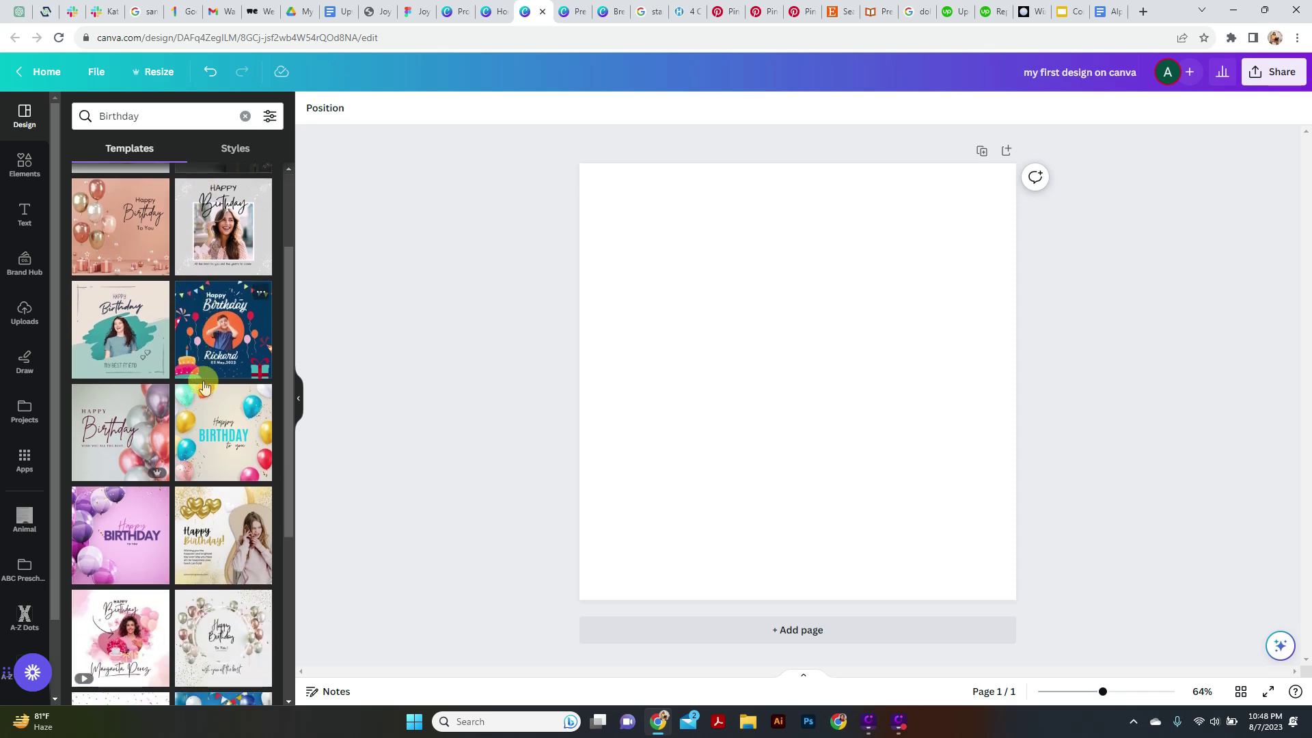
click(220, 349)
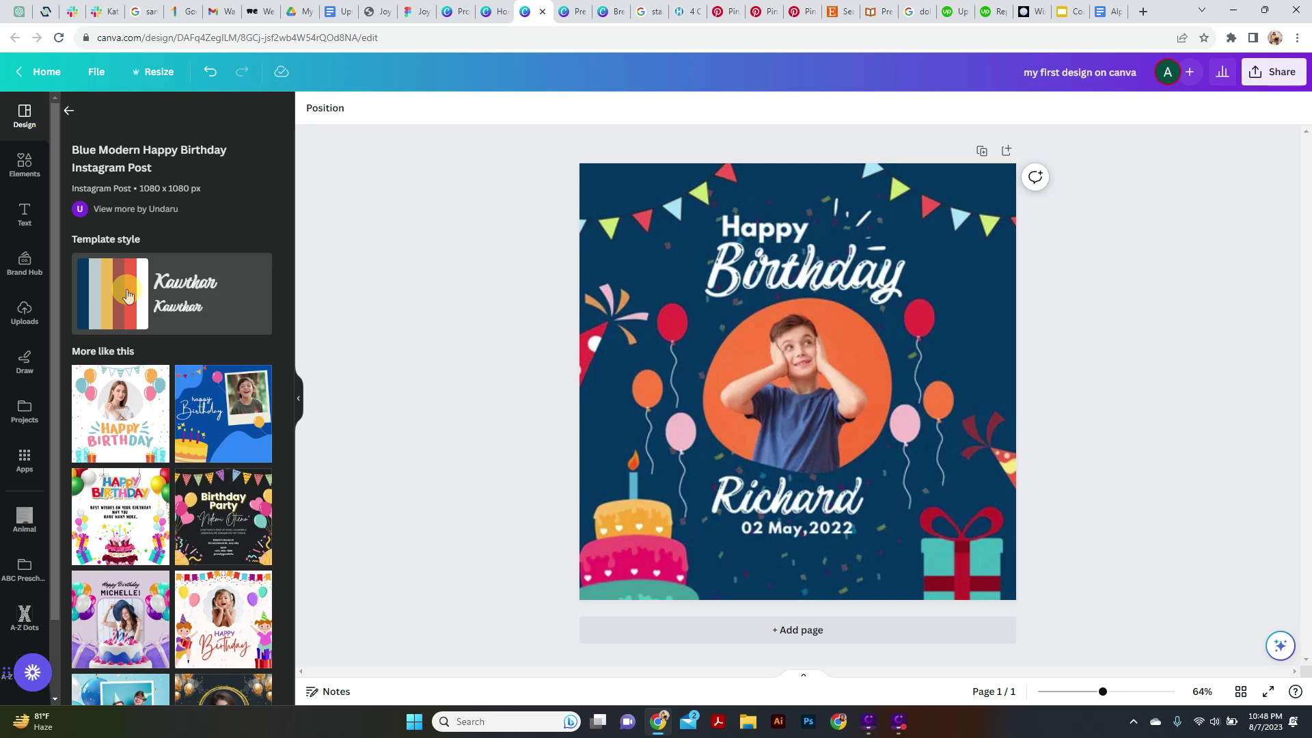
click(730, 317)
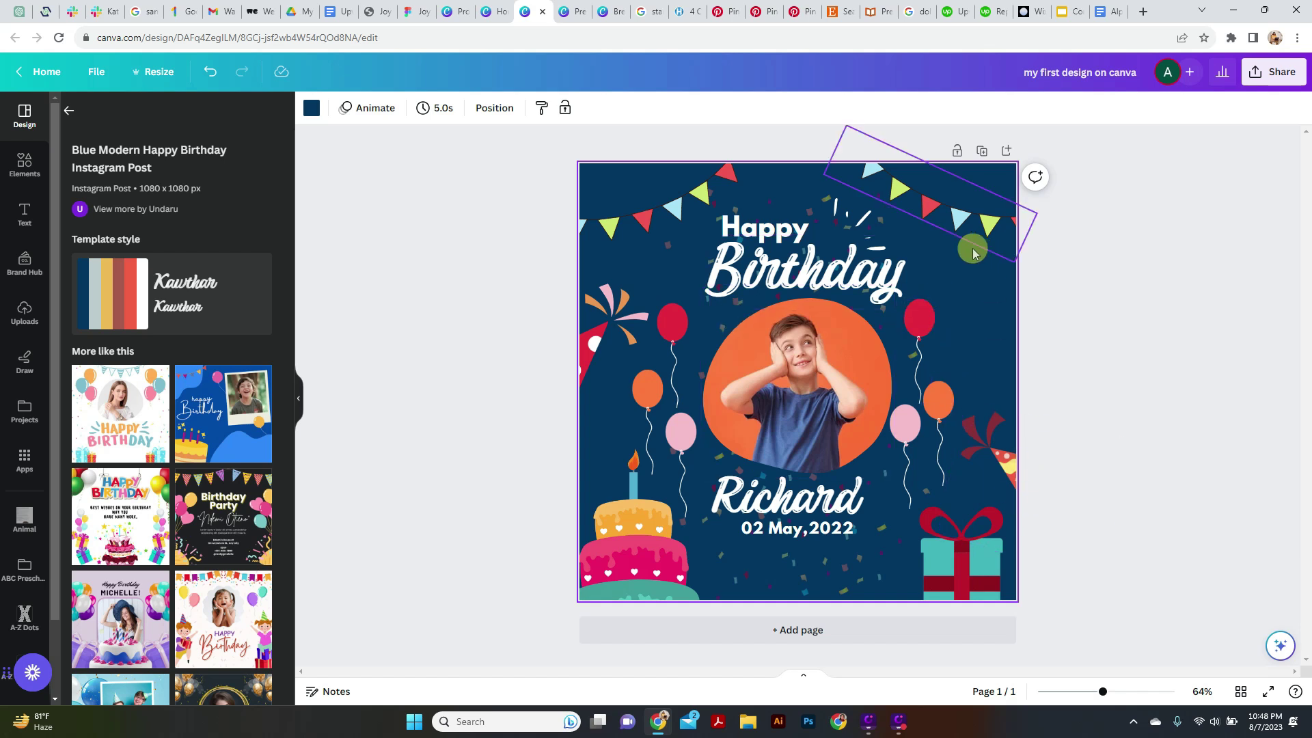
click(837, 220)
click(695, 191)
click(589, 349)
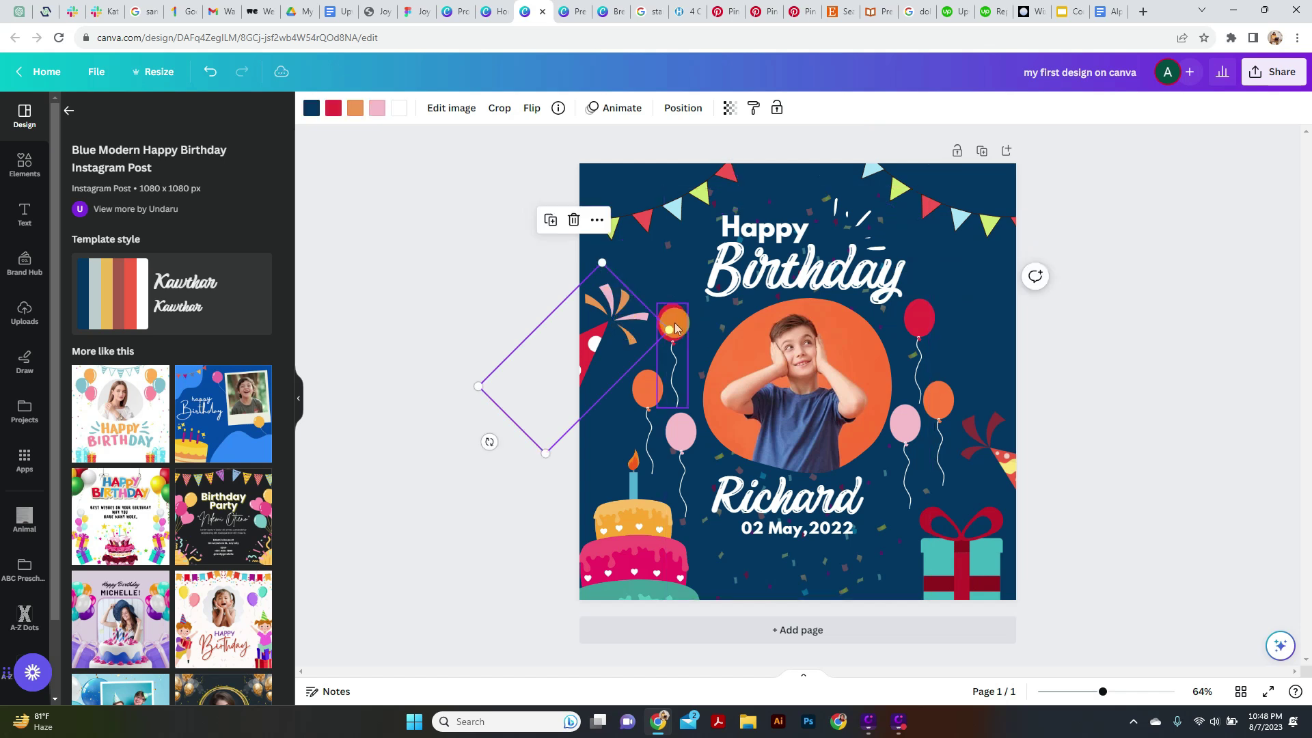
click(675, 325)
click(649, 391)
click(973, 559)
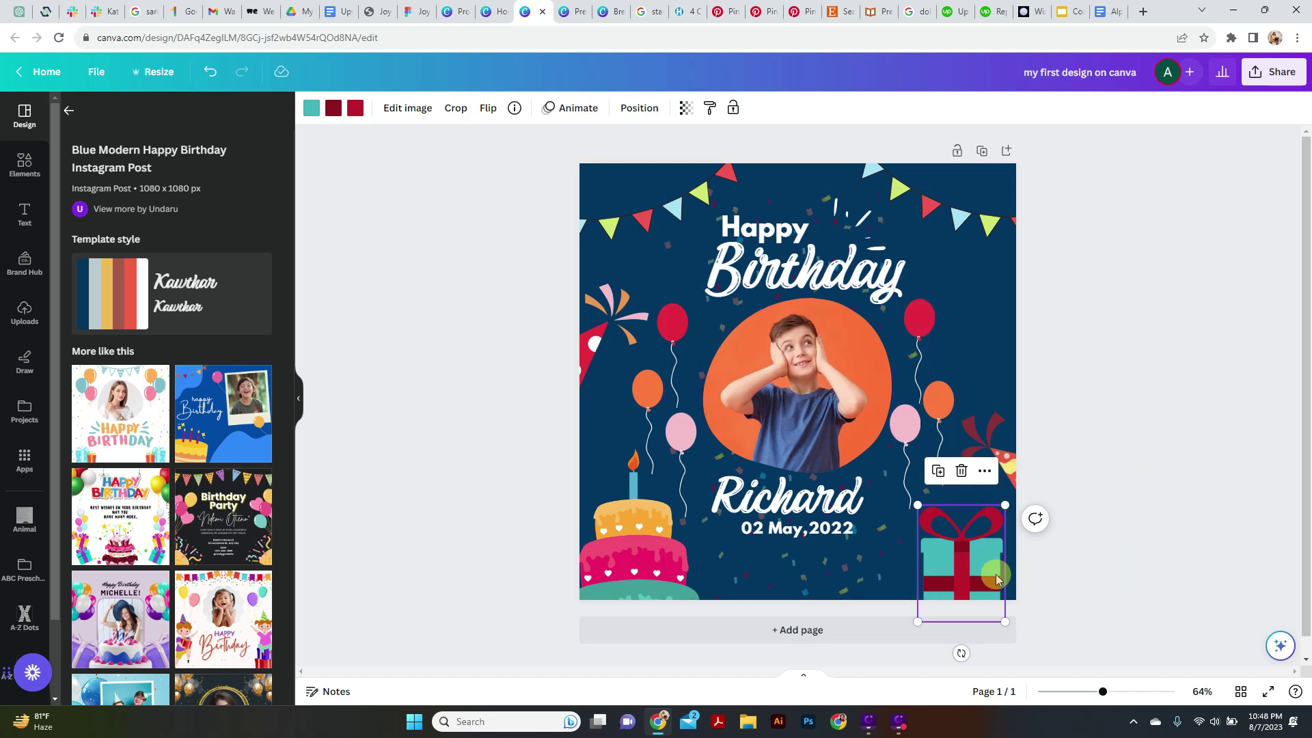
key(Delete)
click(1001, 465)
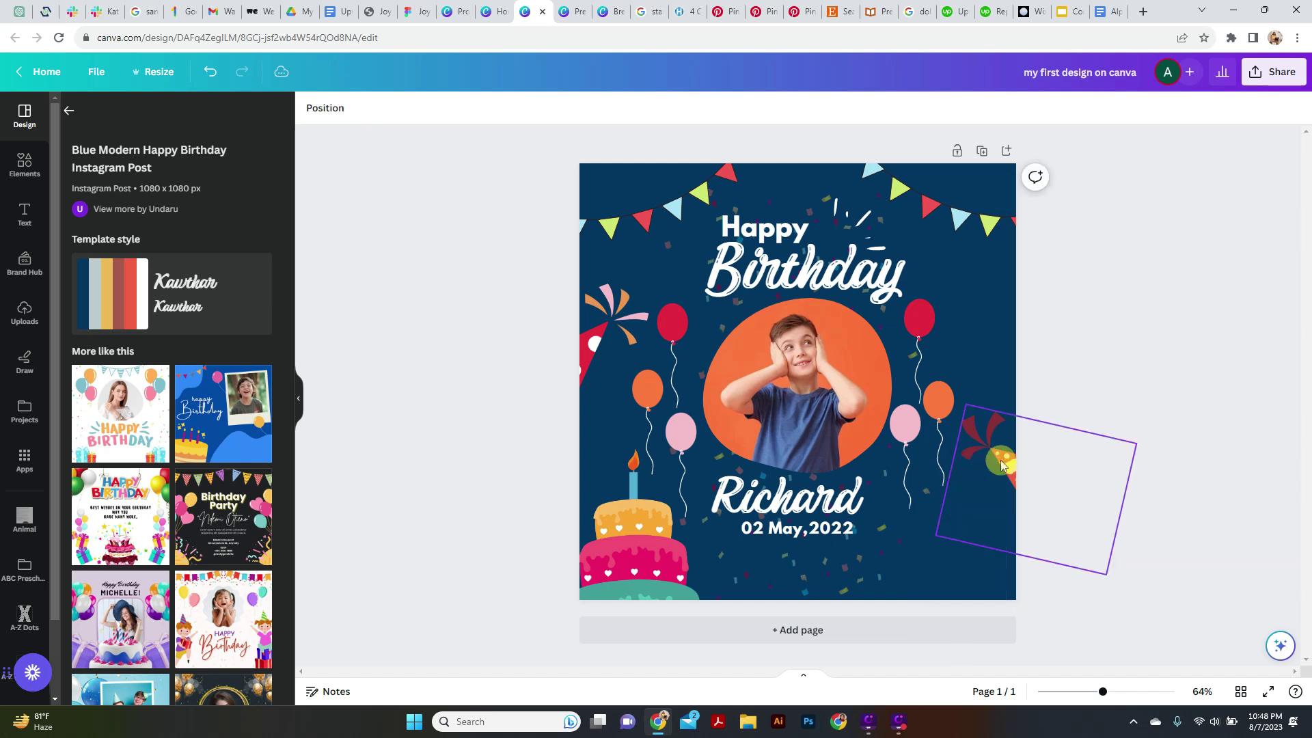
key(Delete)
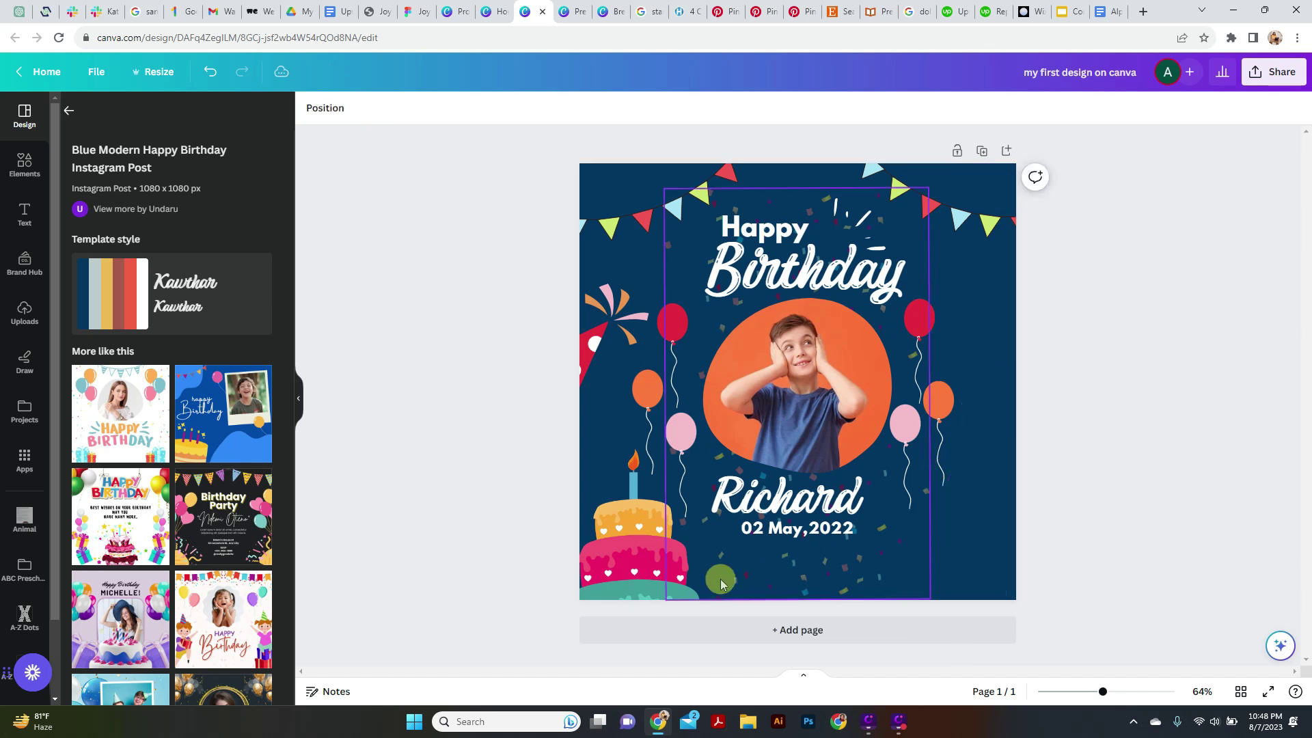
click(632, 492)
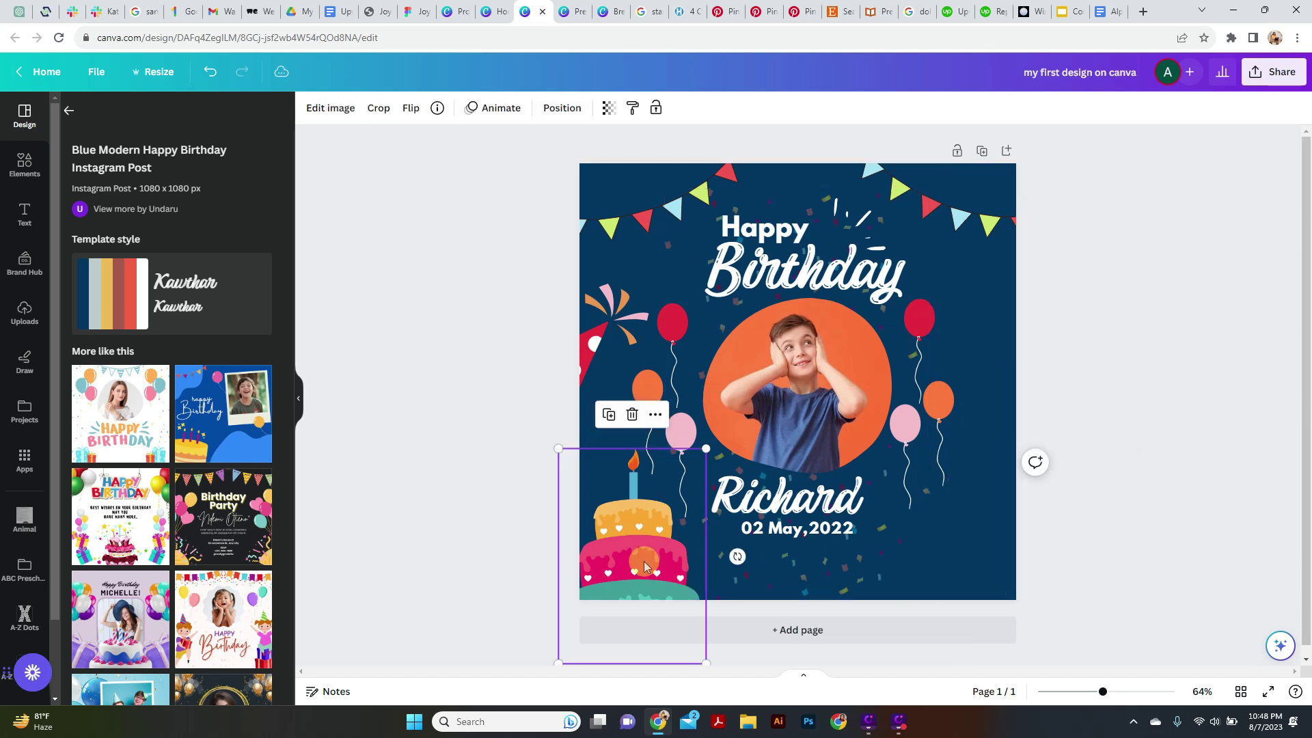
click(632, 415)
click(601, 335)
key(Delete)
click(654, 414)
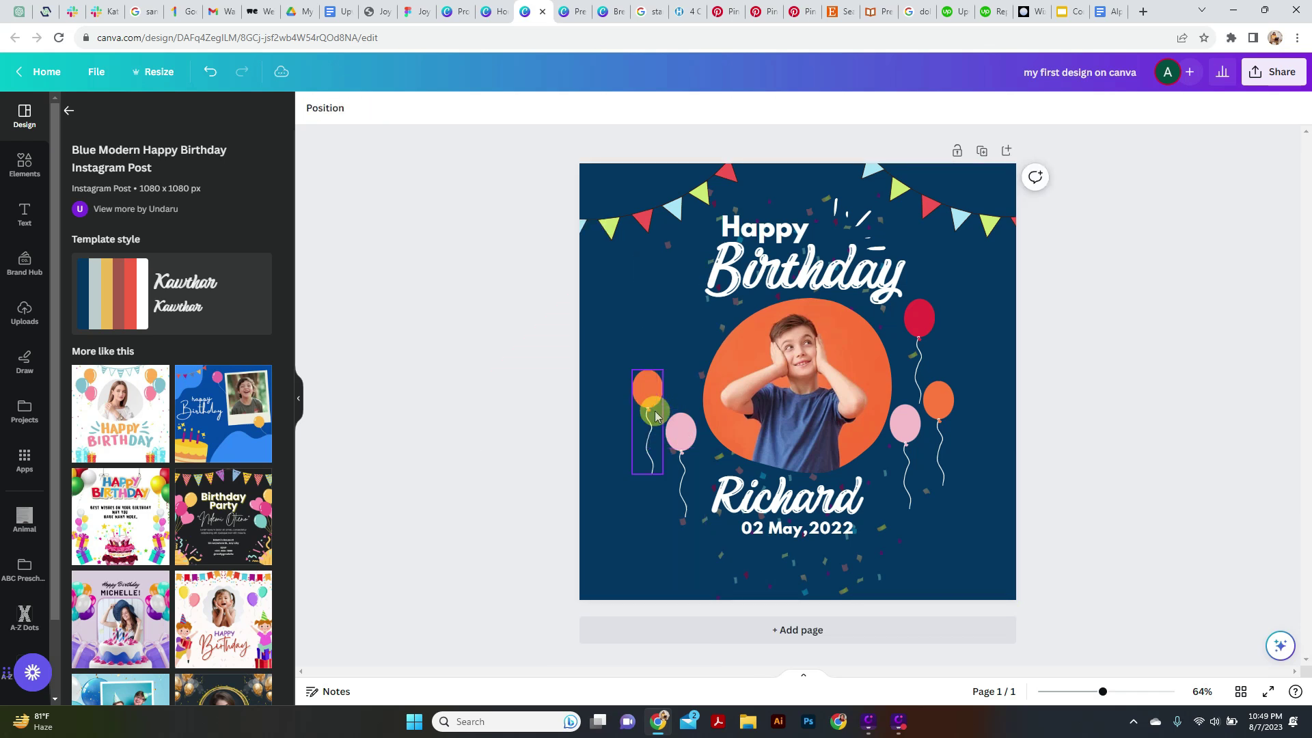
key(Delete)
click(680, 430)
key(Delete)
click(905, 423)
key(Delete)
click(937, 404)
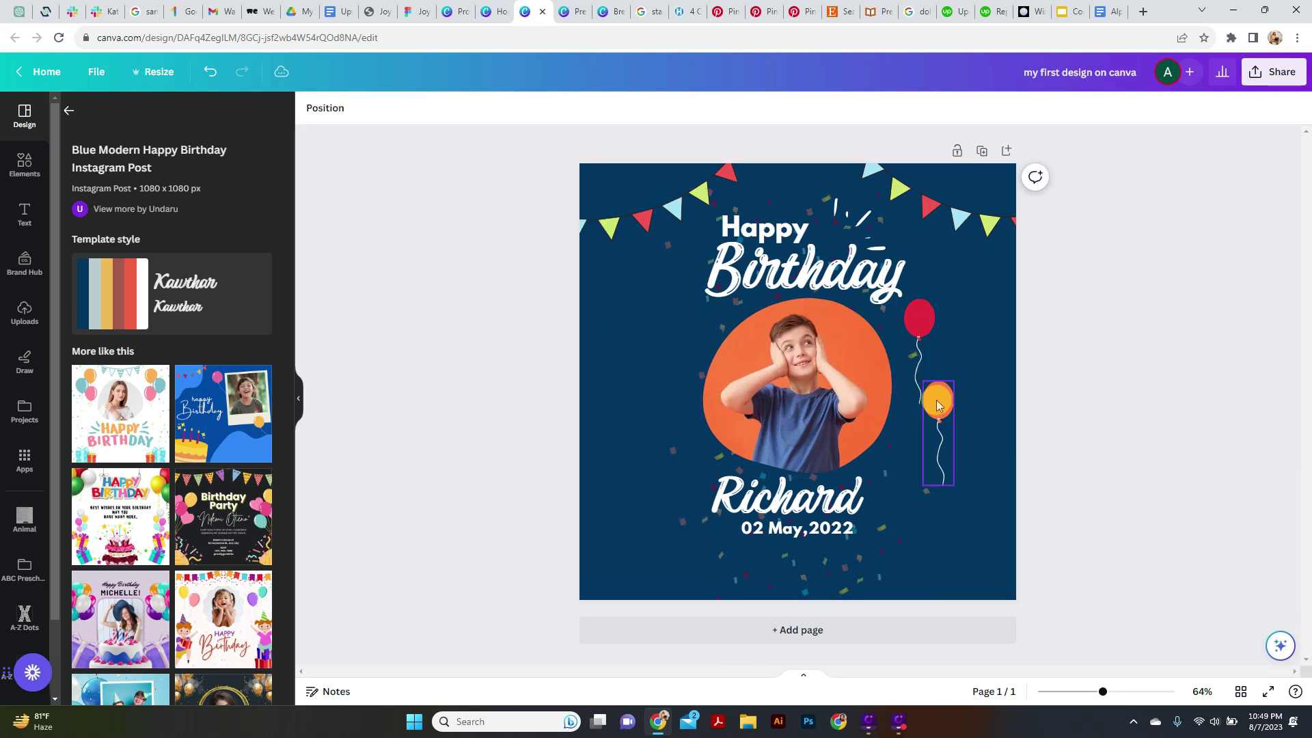
key(Delete)
click(919, 318)
key(Delete)
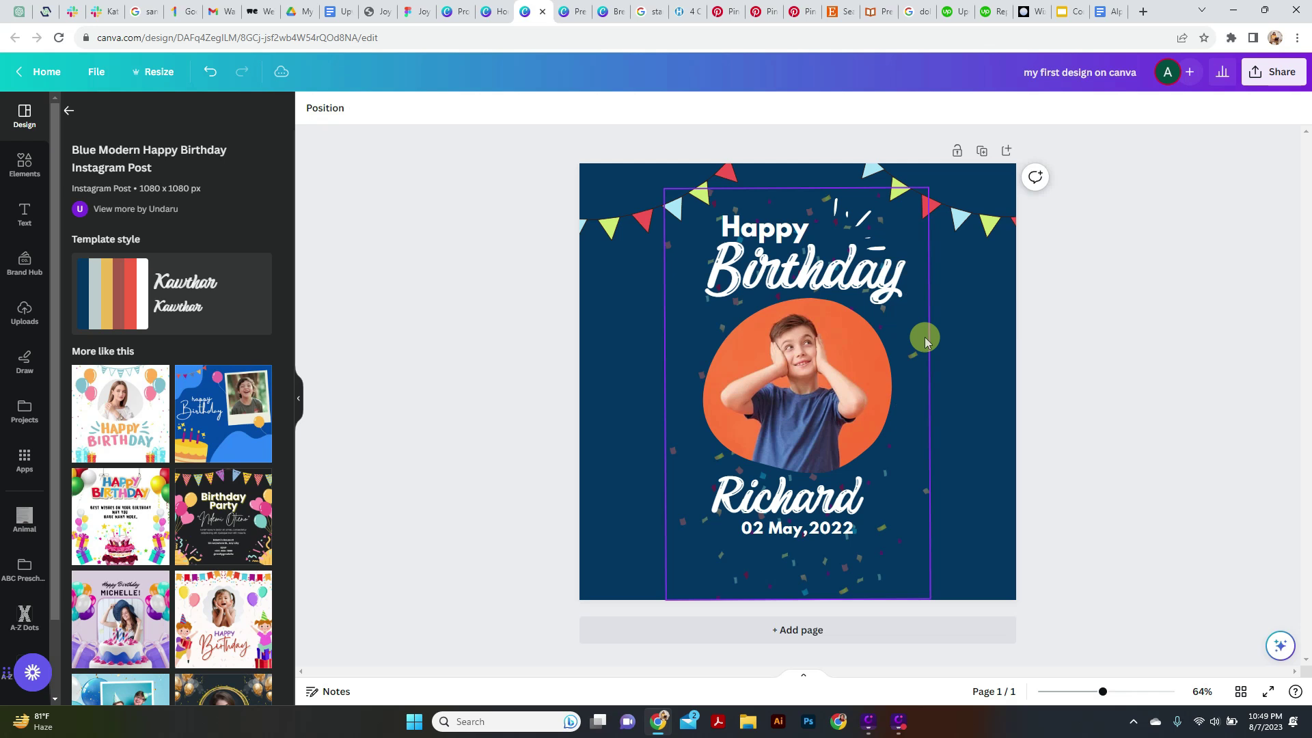
click(936, 225)
click(702, 209)
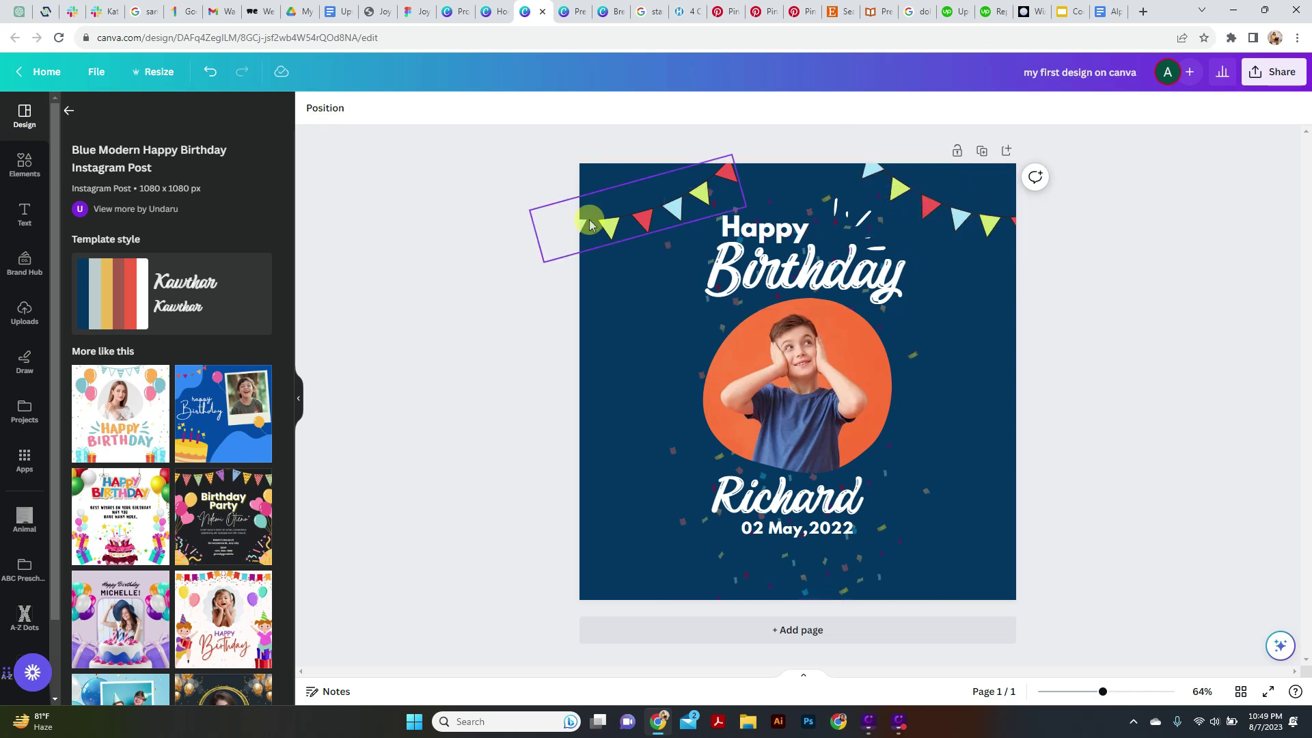
click(532, 259)
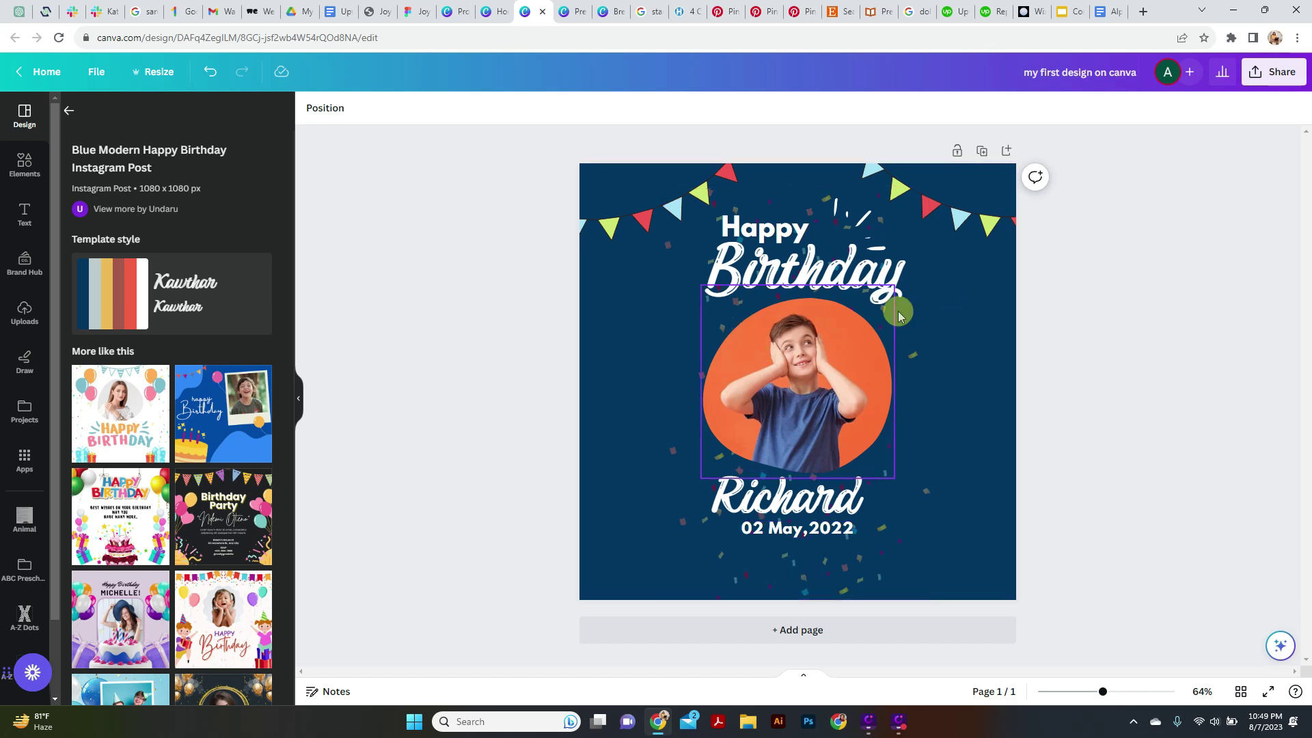
- Drag the uploaded photo of a child with a pink toy into the round frame
click(806, 384)
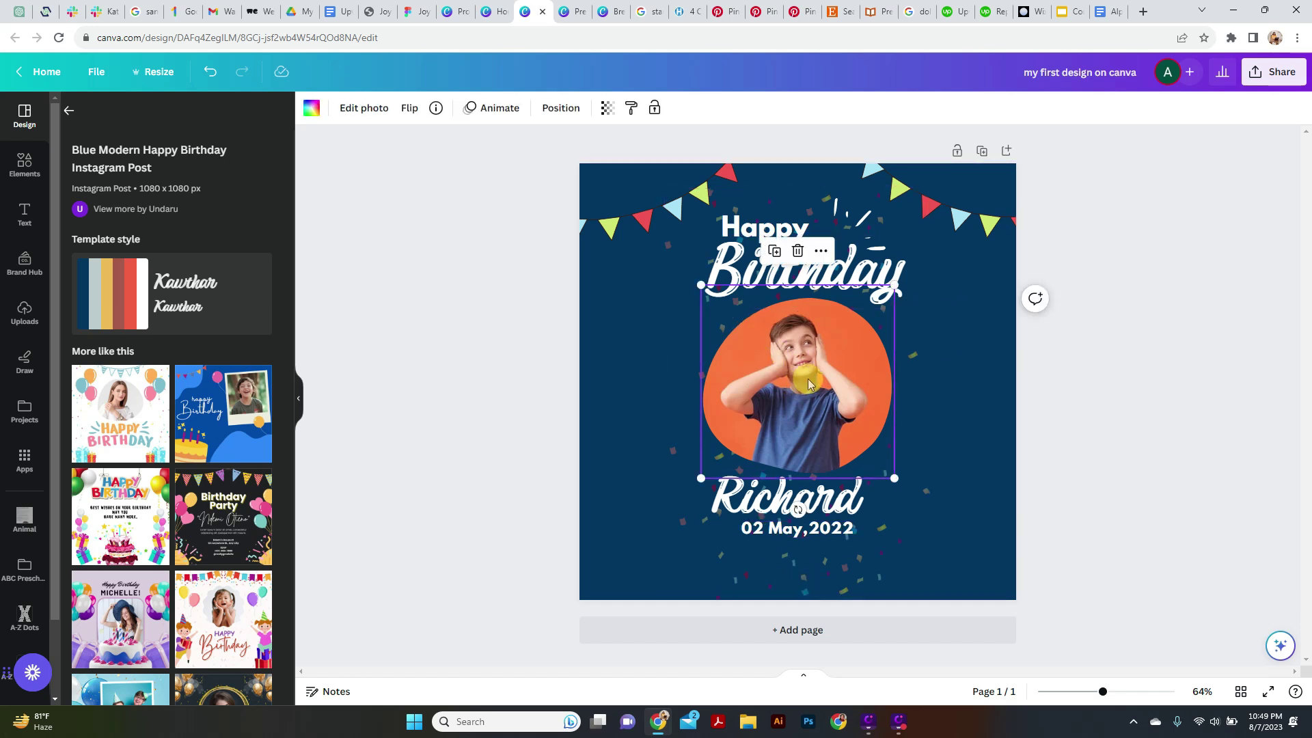
click(26, 164)
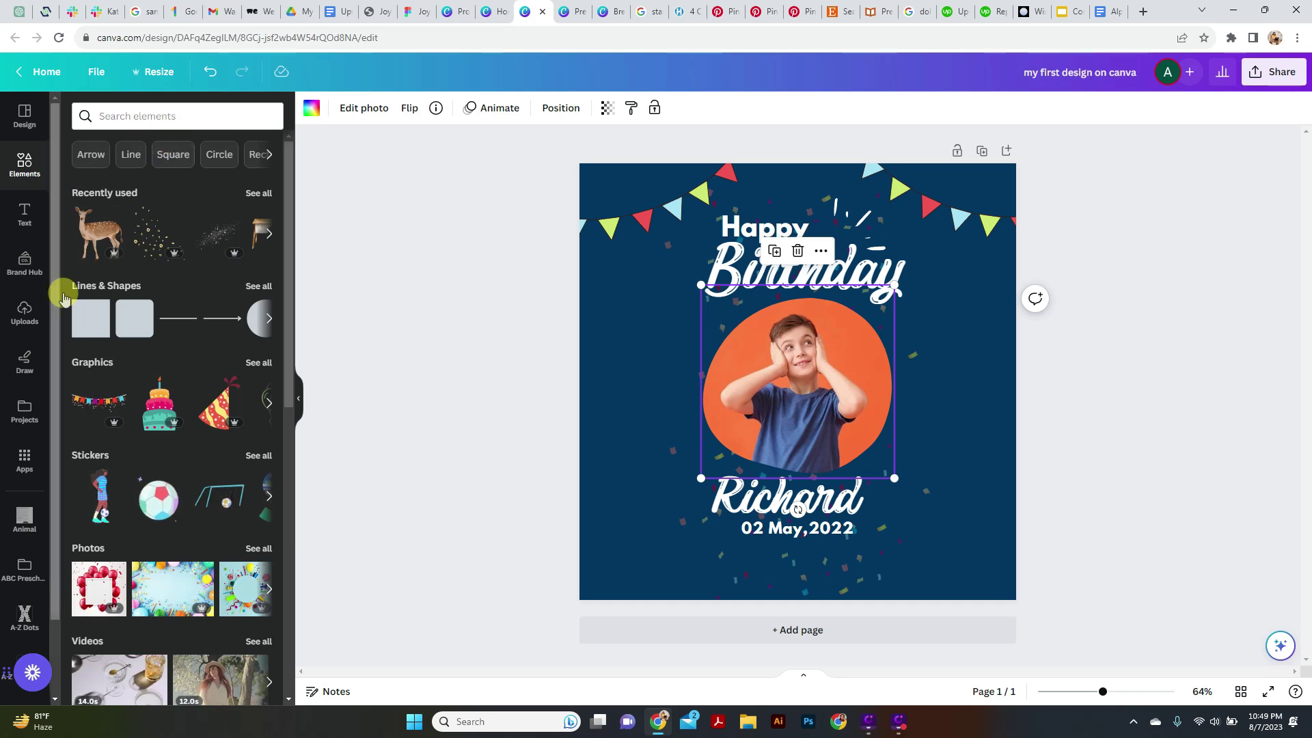
click(26, 320)
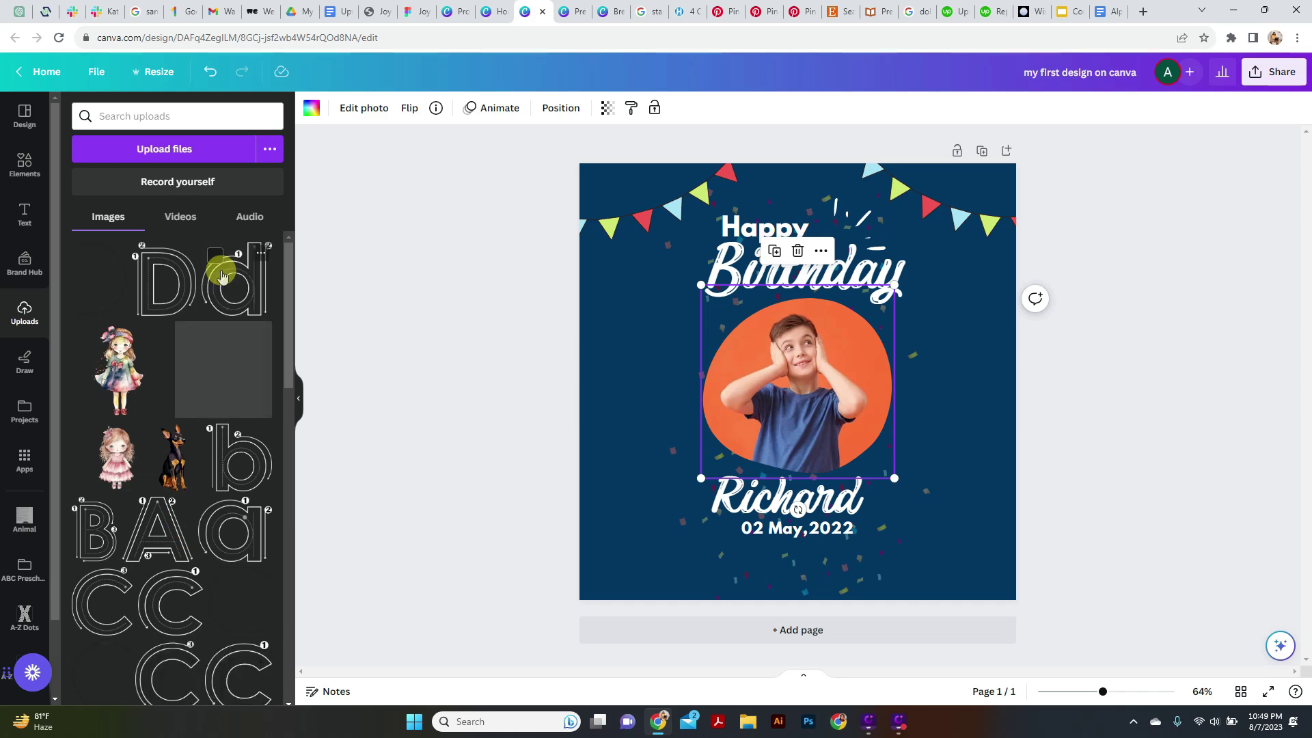
scroll(221, 274, down, 9)
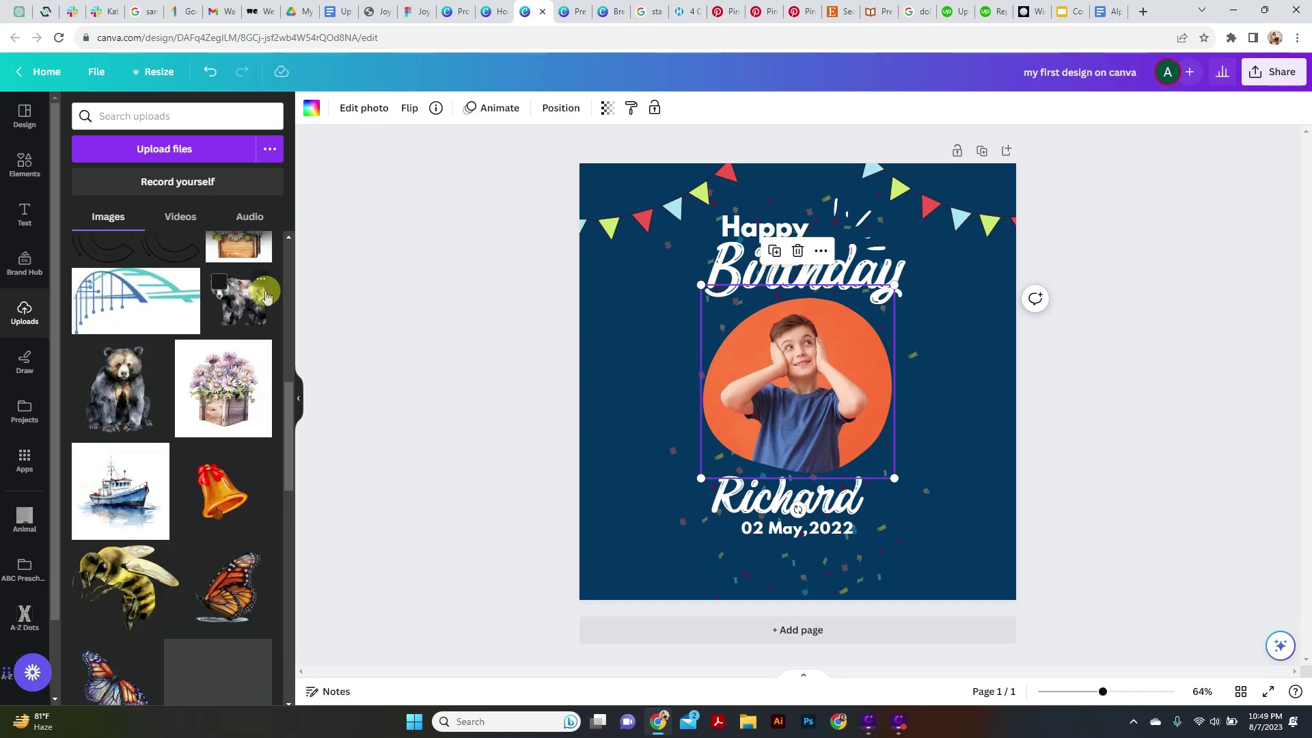
scroll(202, 348, down, 8)
scroll(205, 350, down, 10)
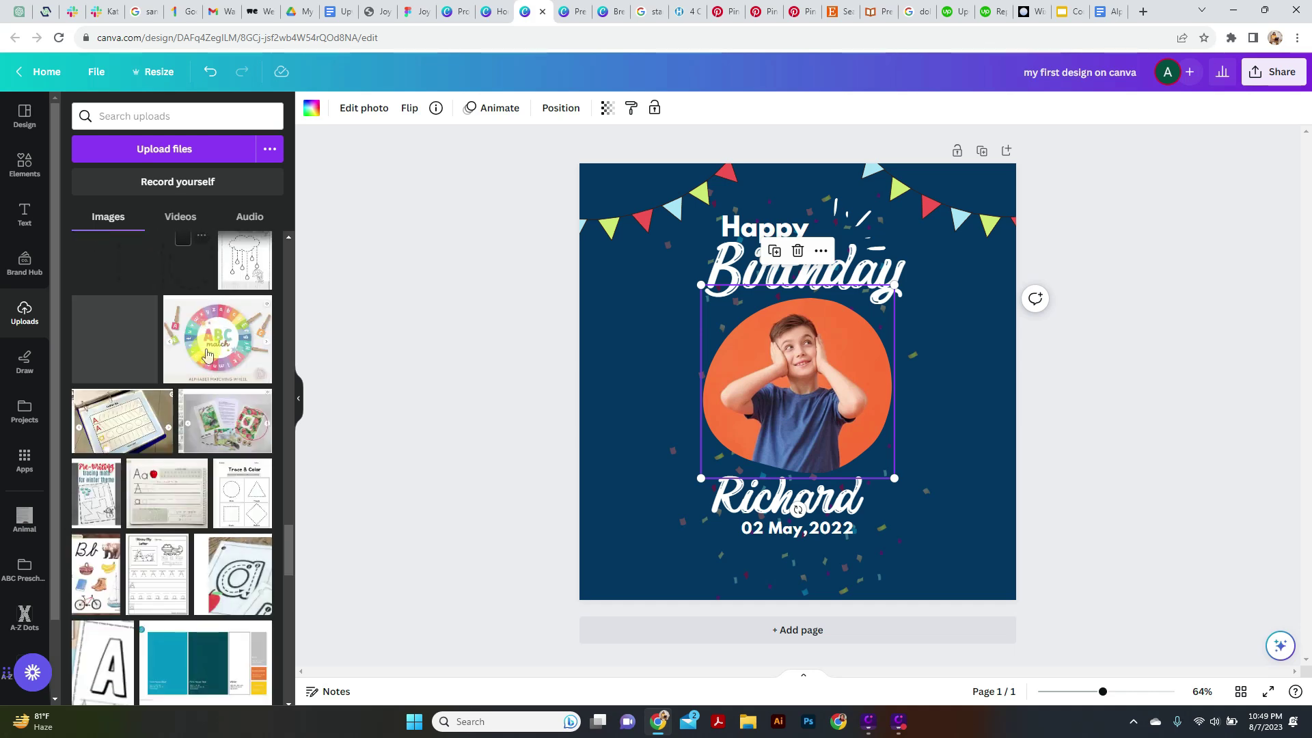
scroll(207, 354, down, 5)
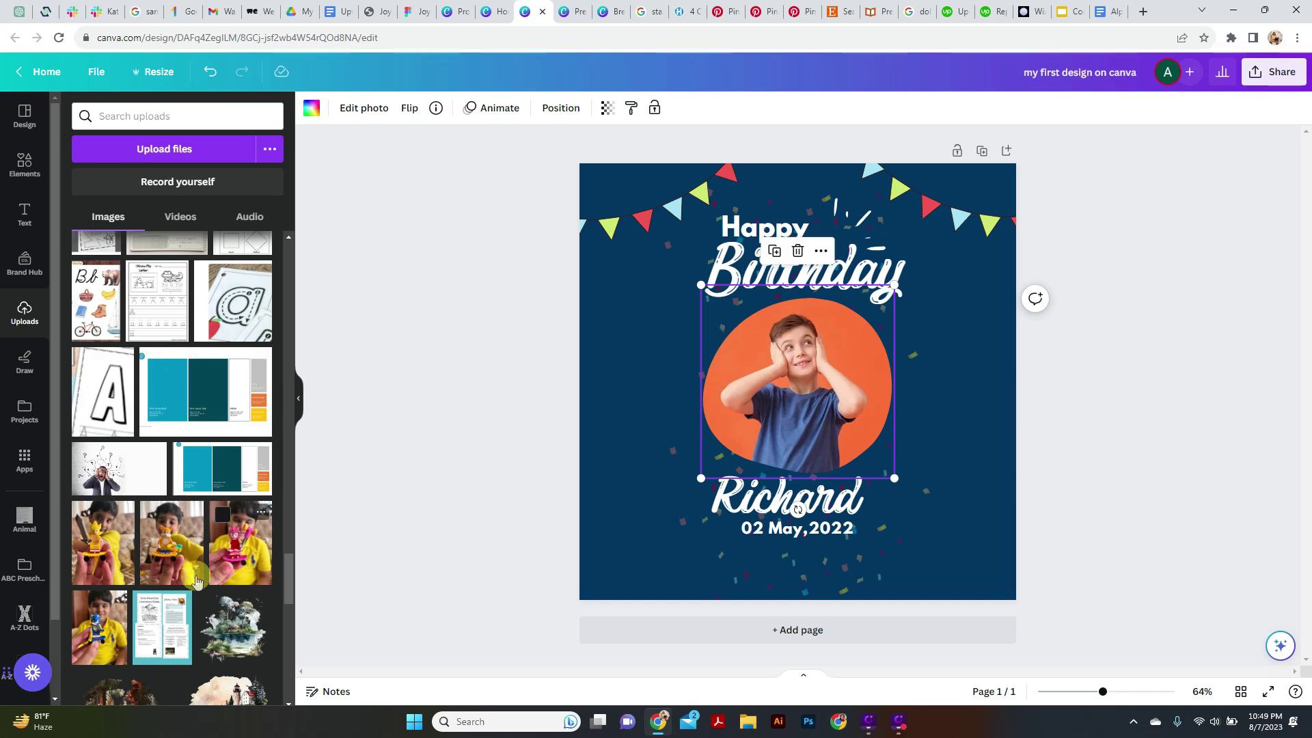
drag(228, 552, 737, 396)
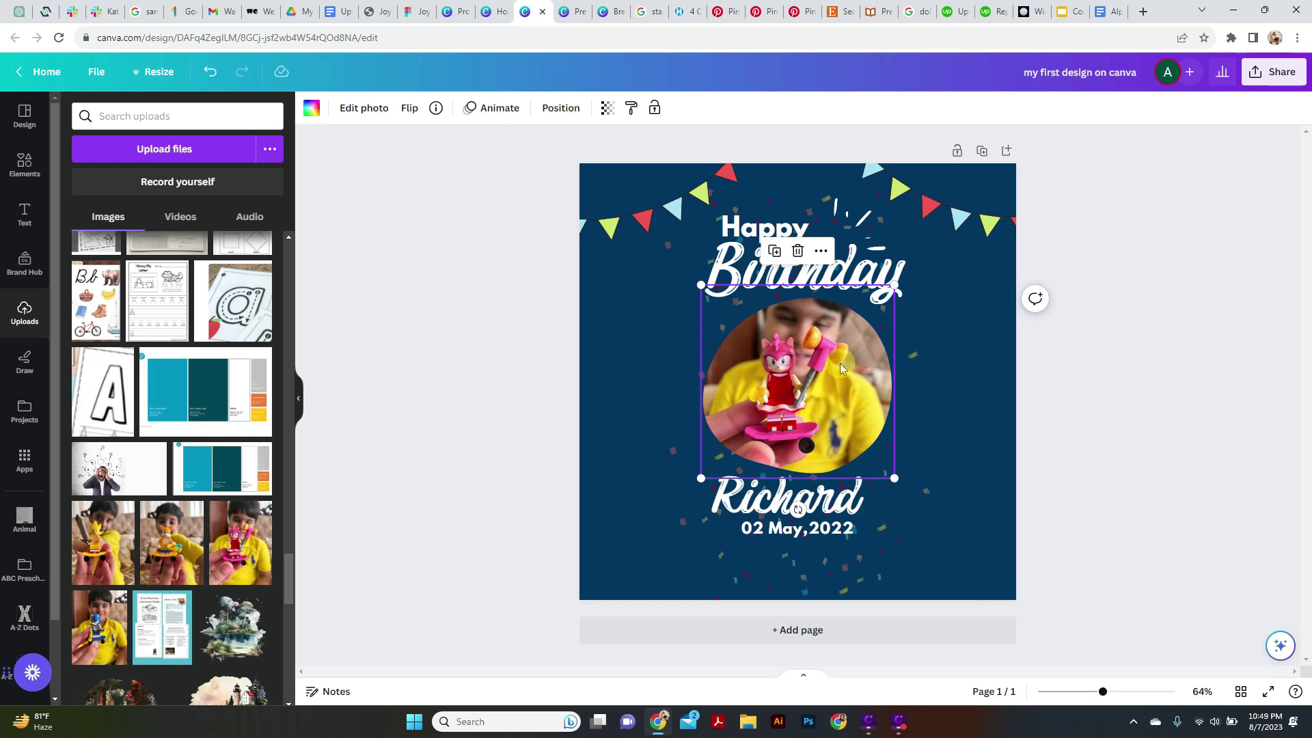
- Set the Birthday heading's font to SUMMER Regular, after briefly trying DTC Snow Bunny
click(730, 273)
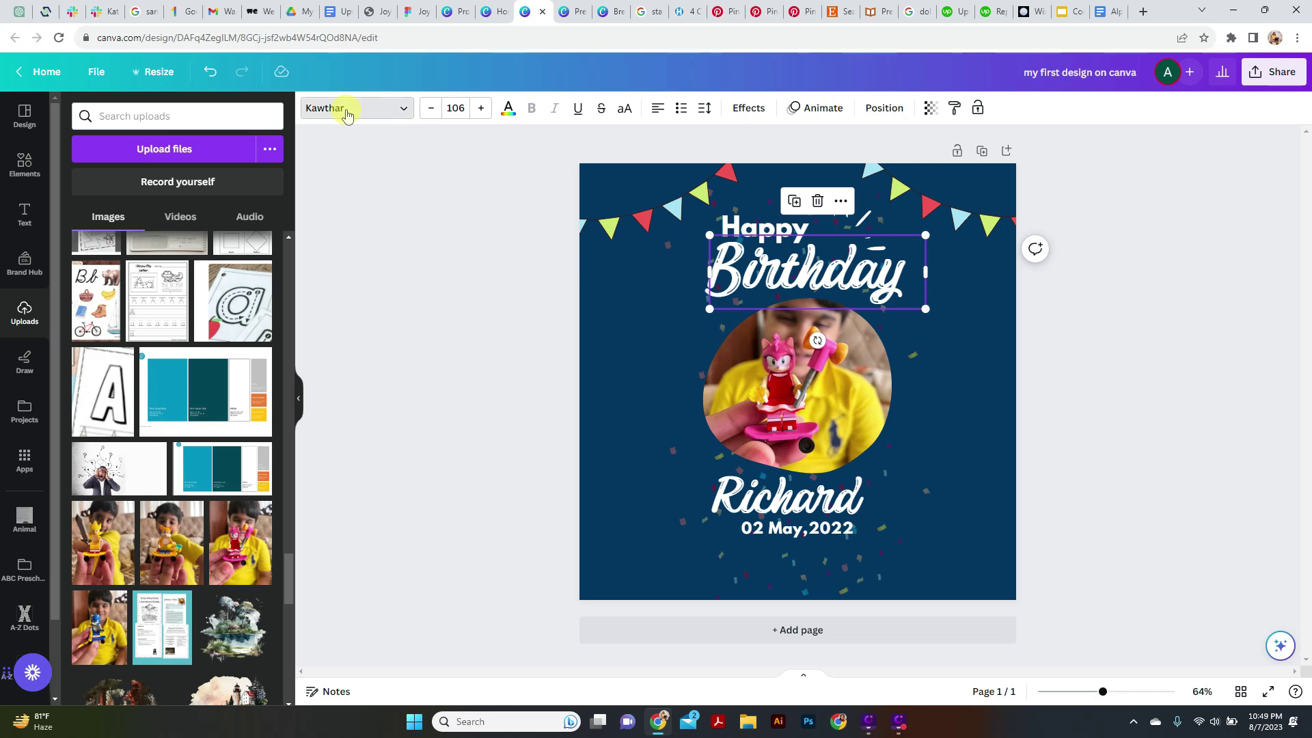
click(338, 129)
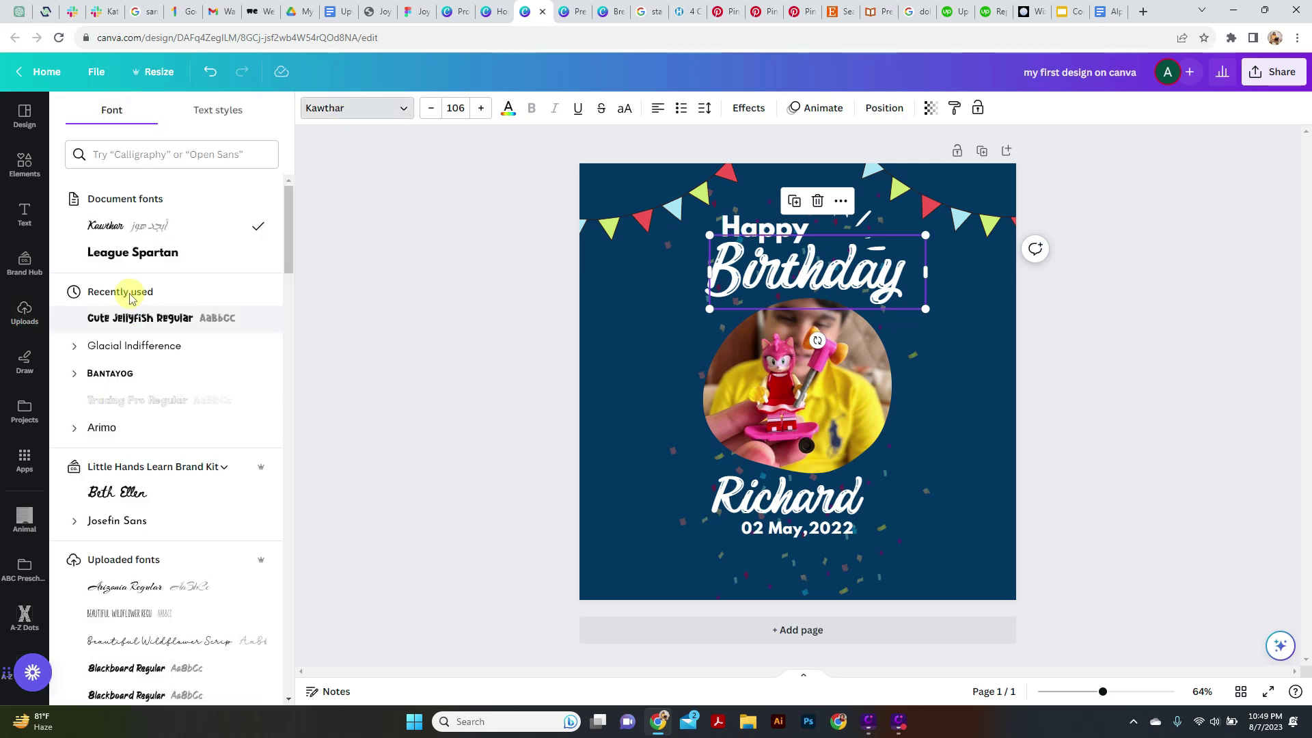
scroll(130, 314, down, 3)
scroll(130, 314, down, 5)
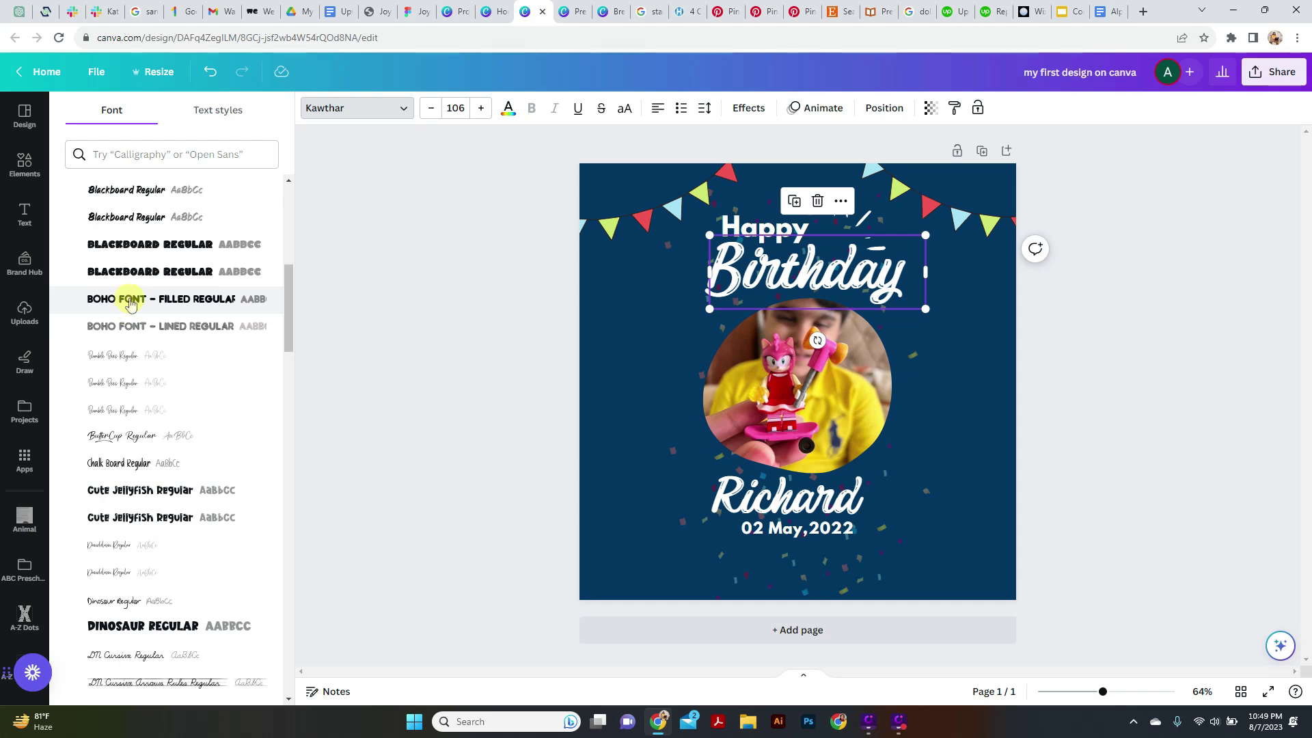
scroll(136, 314, down, 8)
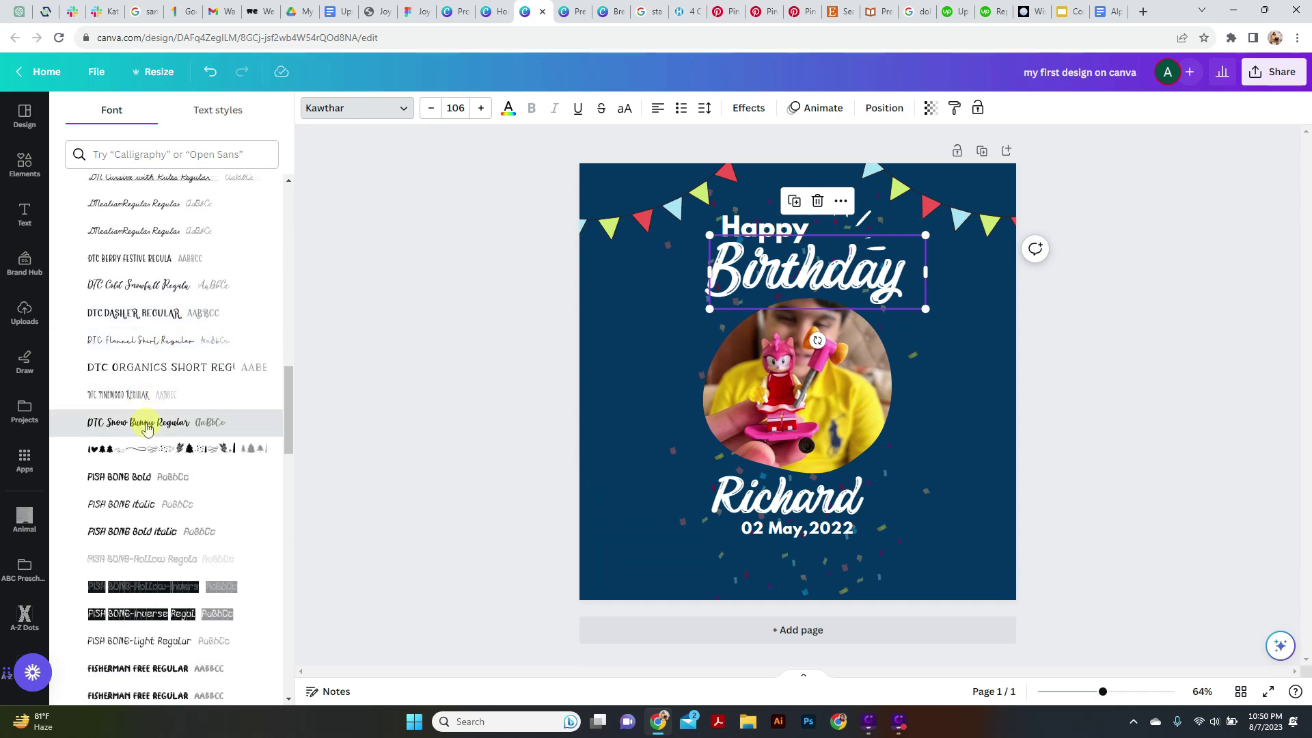
click(145, 424)
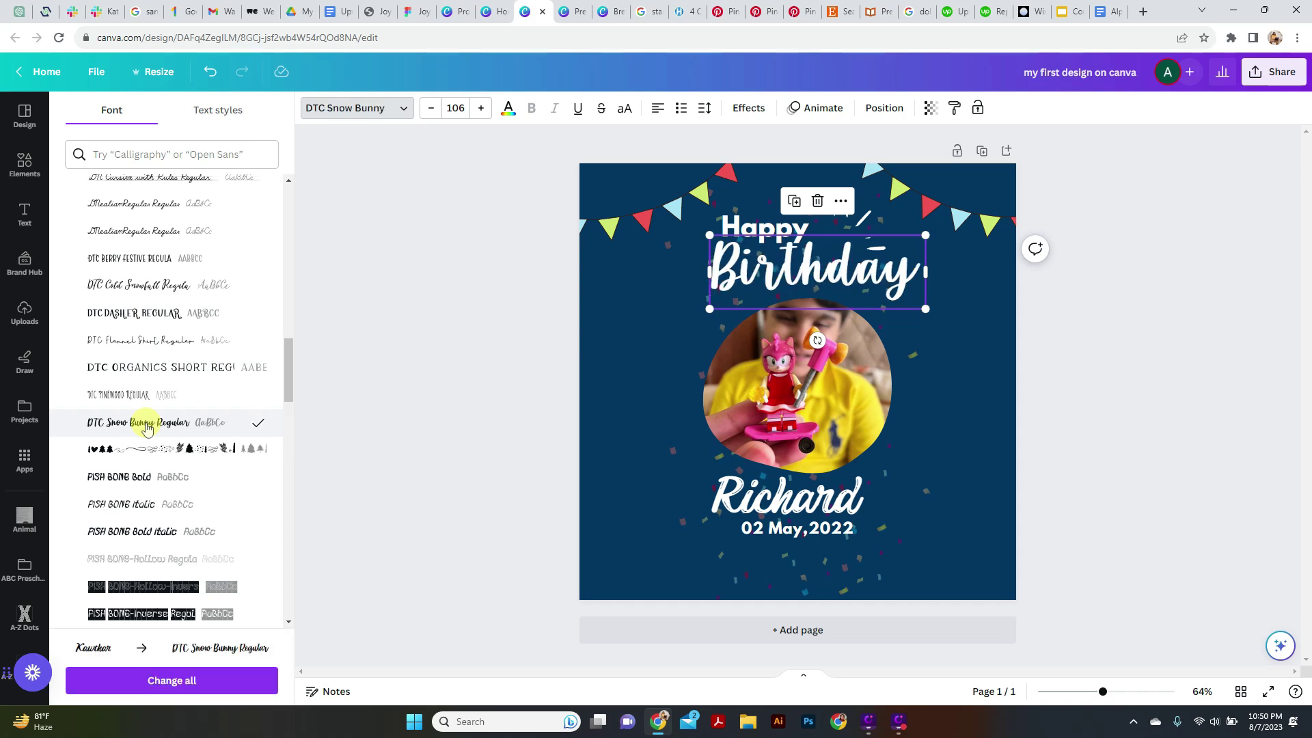
scroll(157, 383, down, 6)
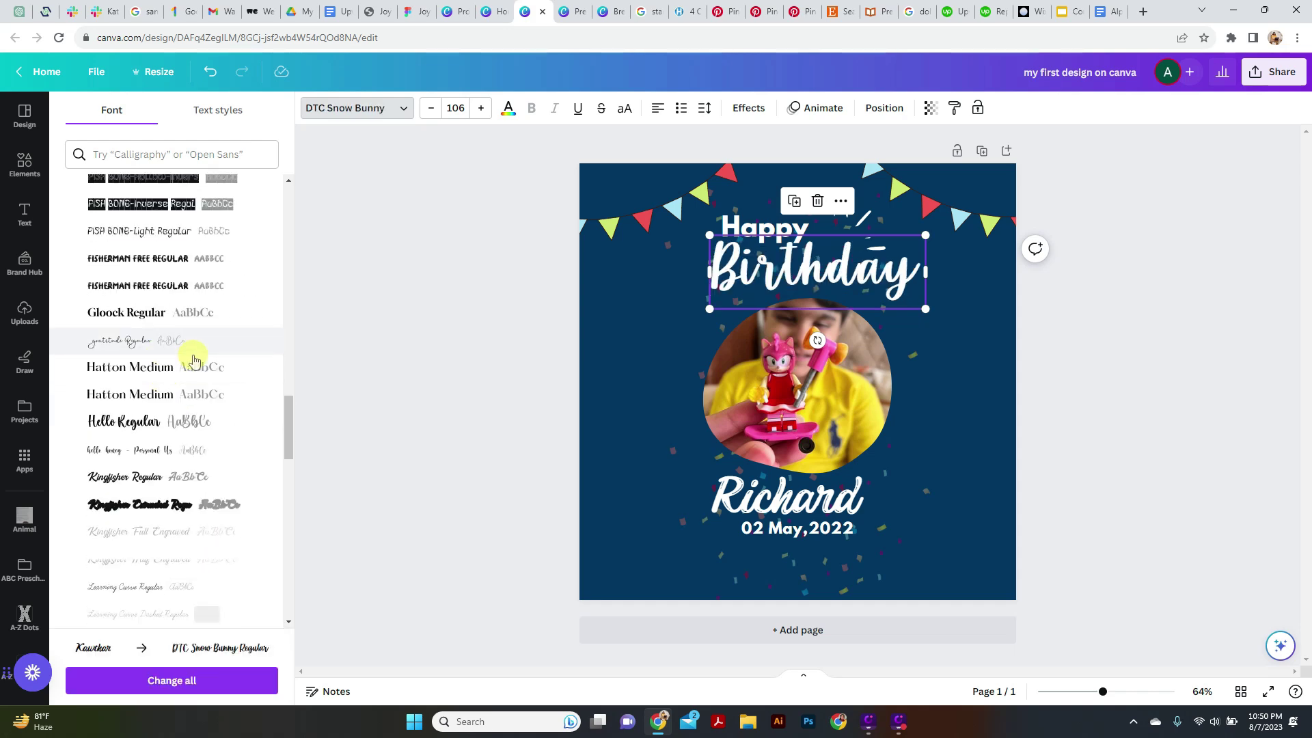
scroll(158, 424, down, 10)
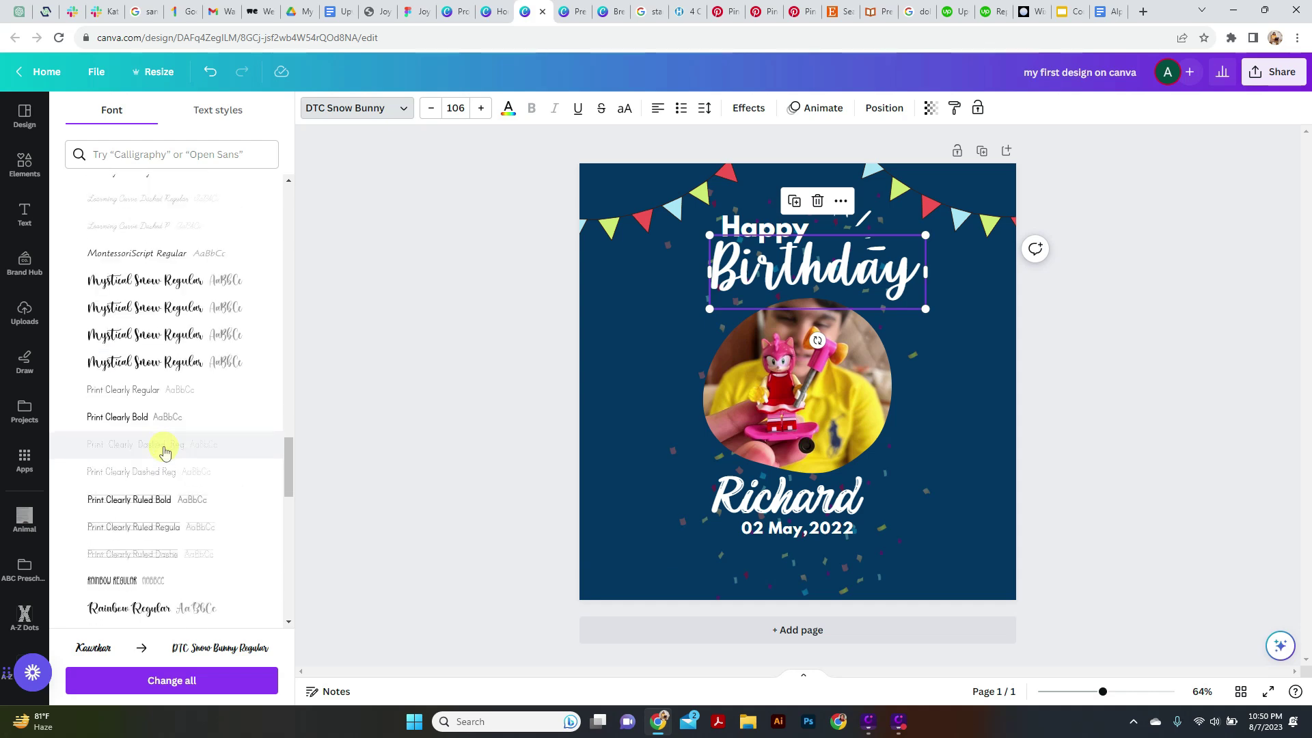
scroll(161, 438, down, 8)
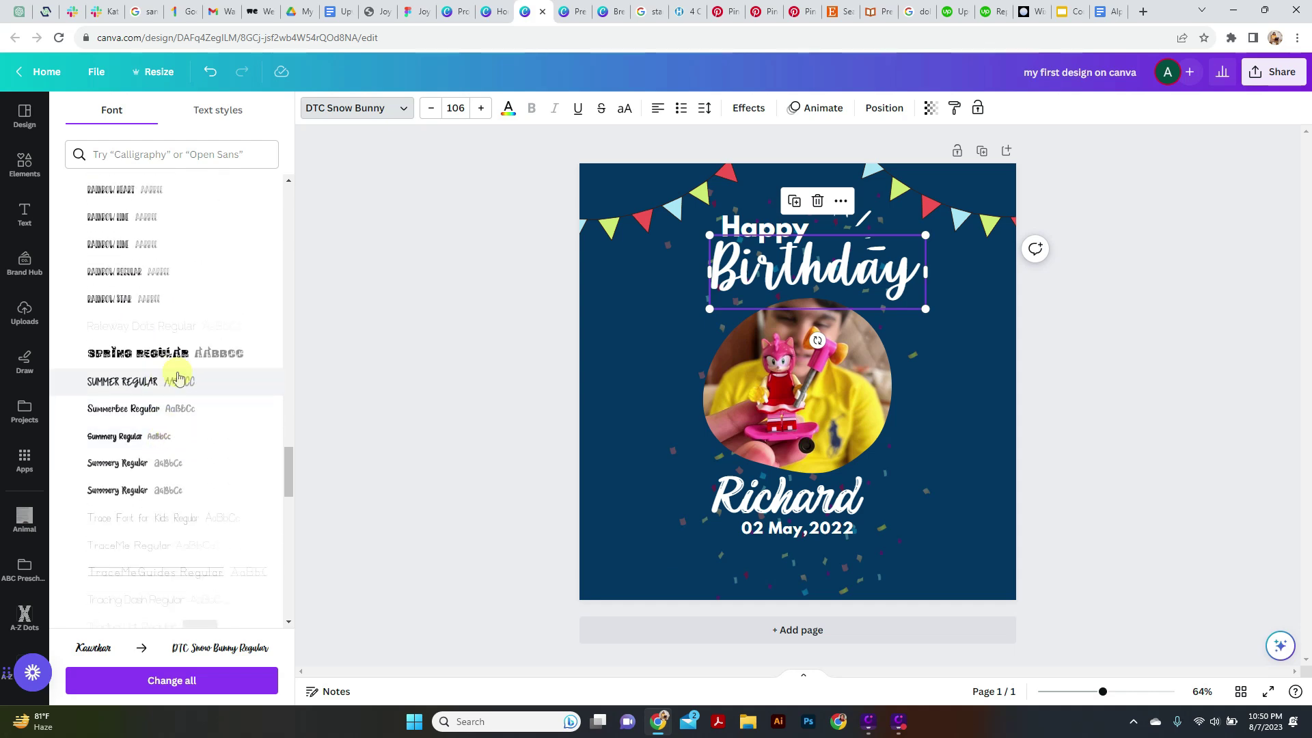
click(134, 386)
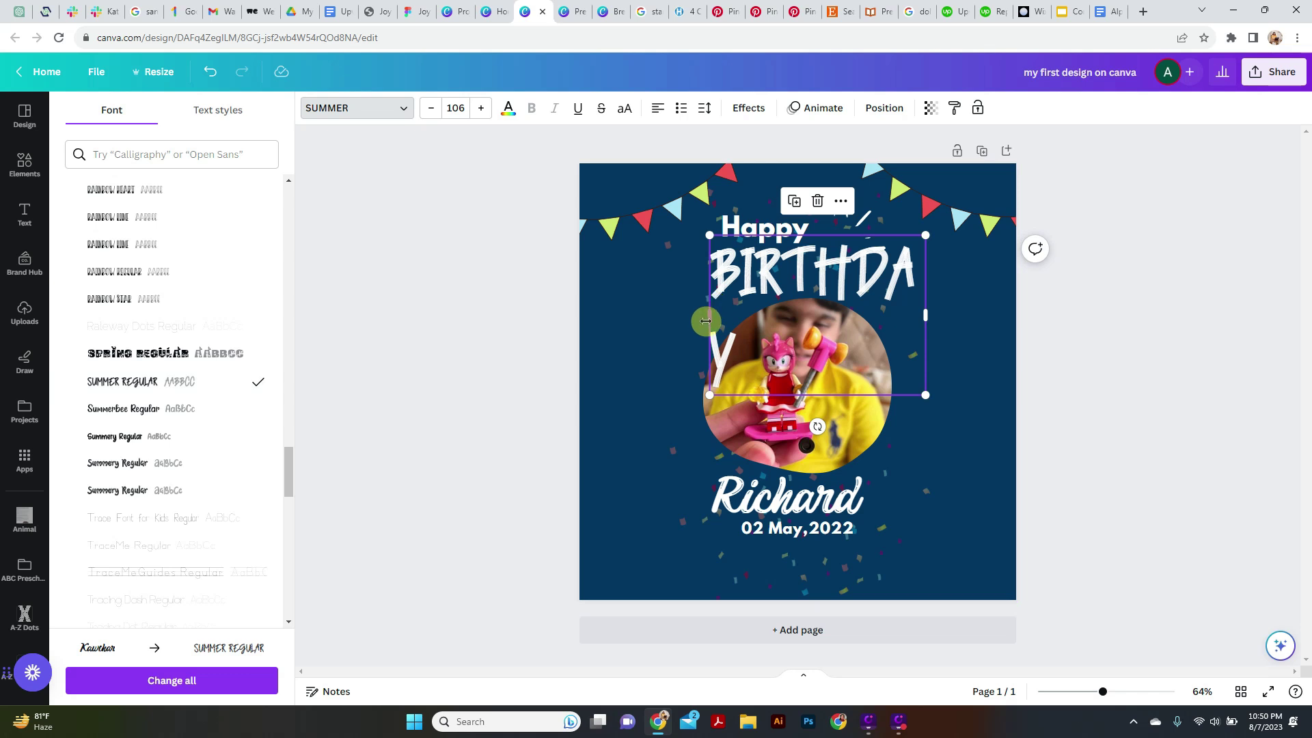
- Widen BIRTHDAY onto one line, centre-align its text, and align it to the page centre
mouse_move(708, 324)
mouse_down()
mouse_move(670, 320)
mouse_move(685, 320)
mouse_up()
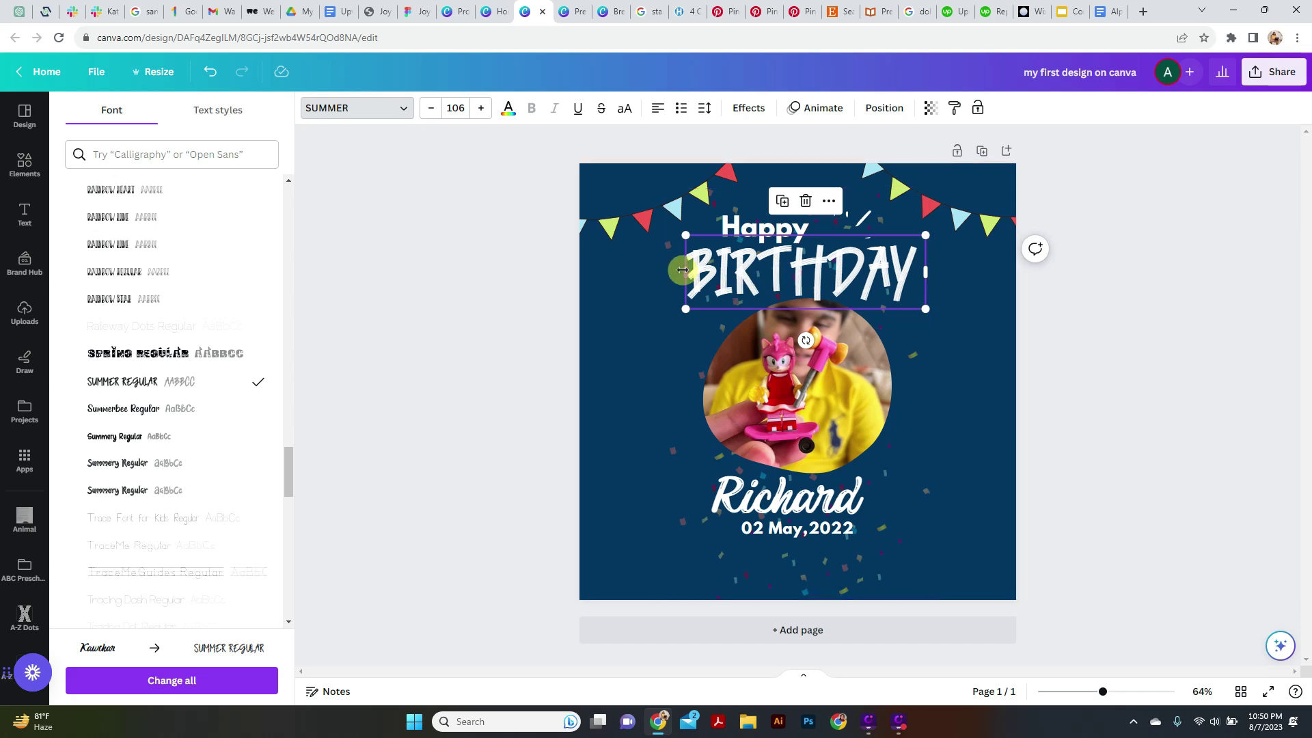
drag(686, 272, 600, 272)
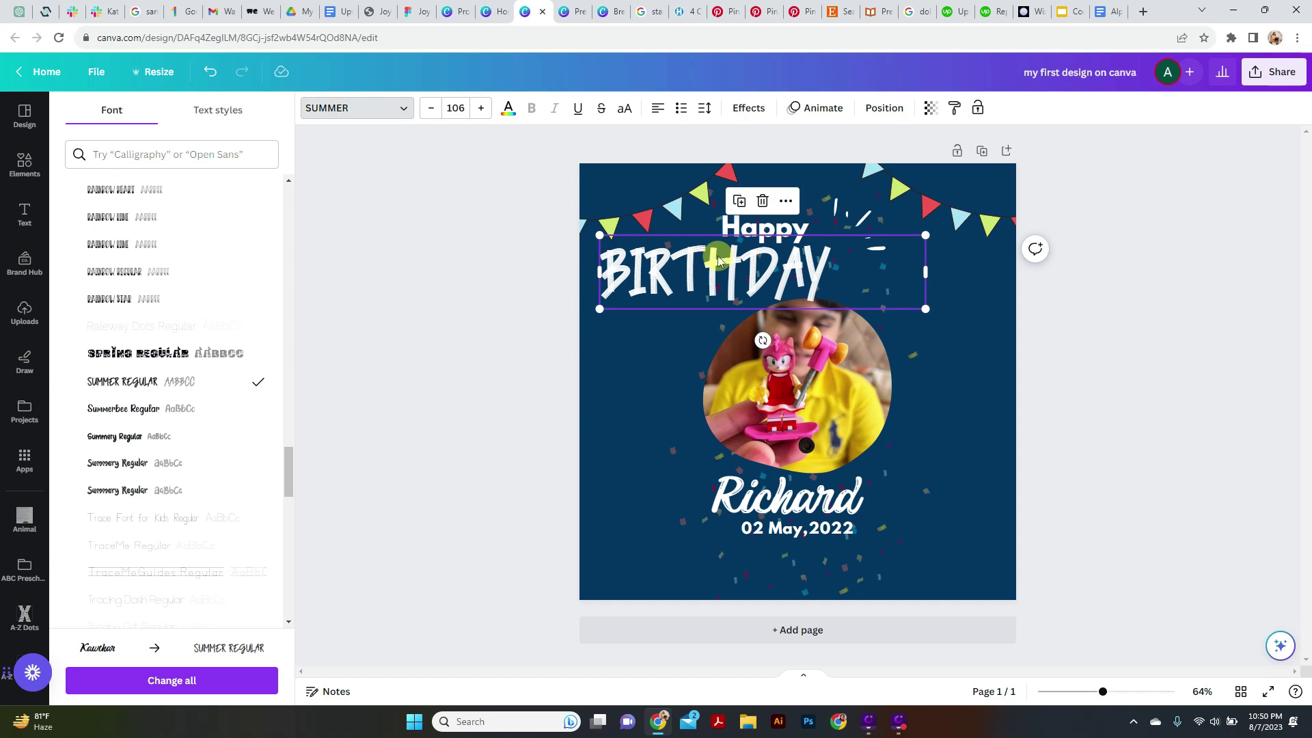
click(658, 112)
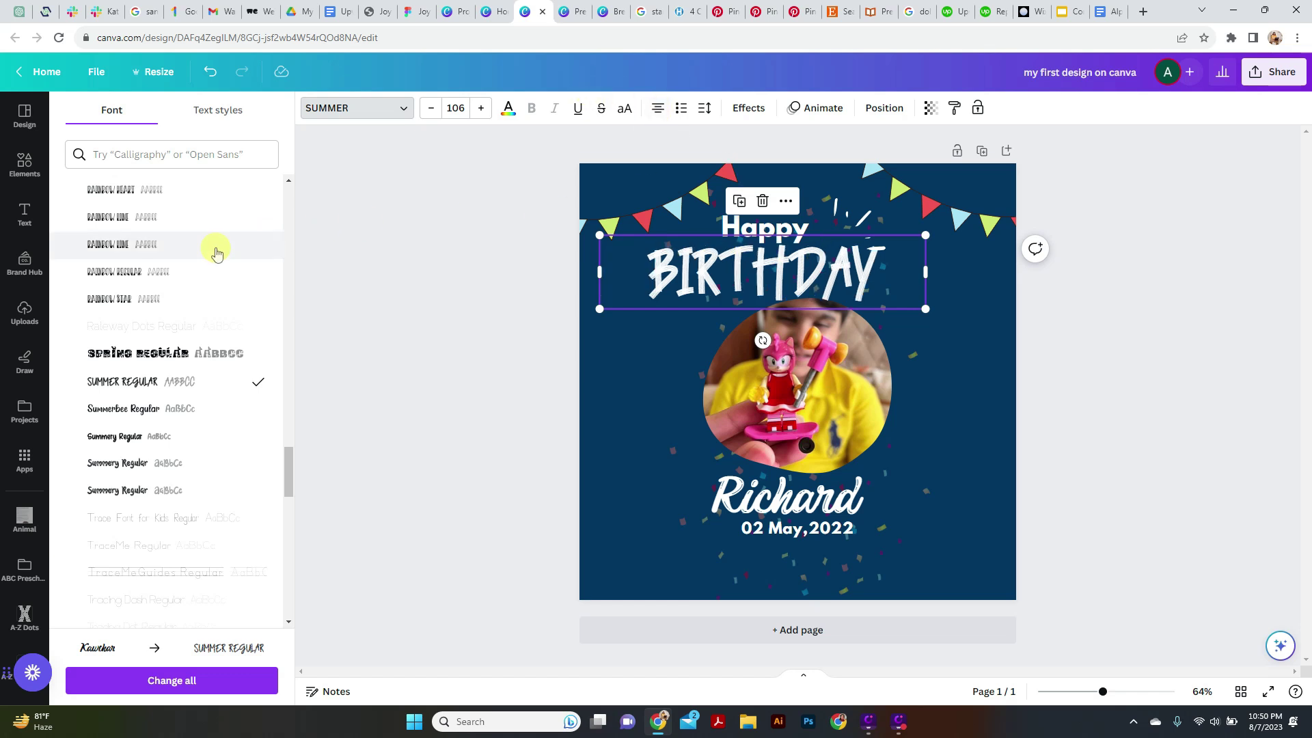
click(906, 729)
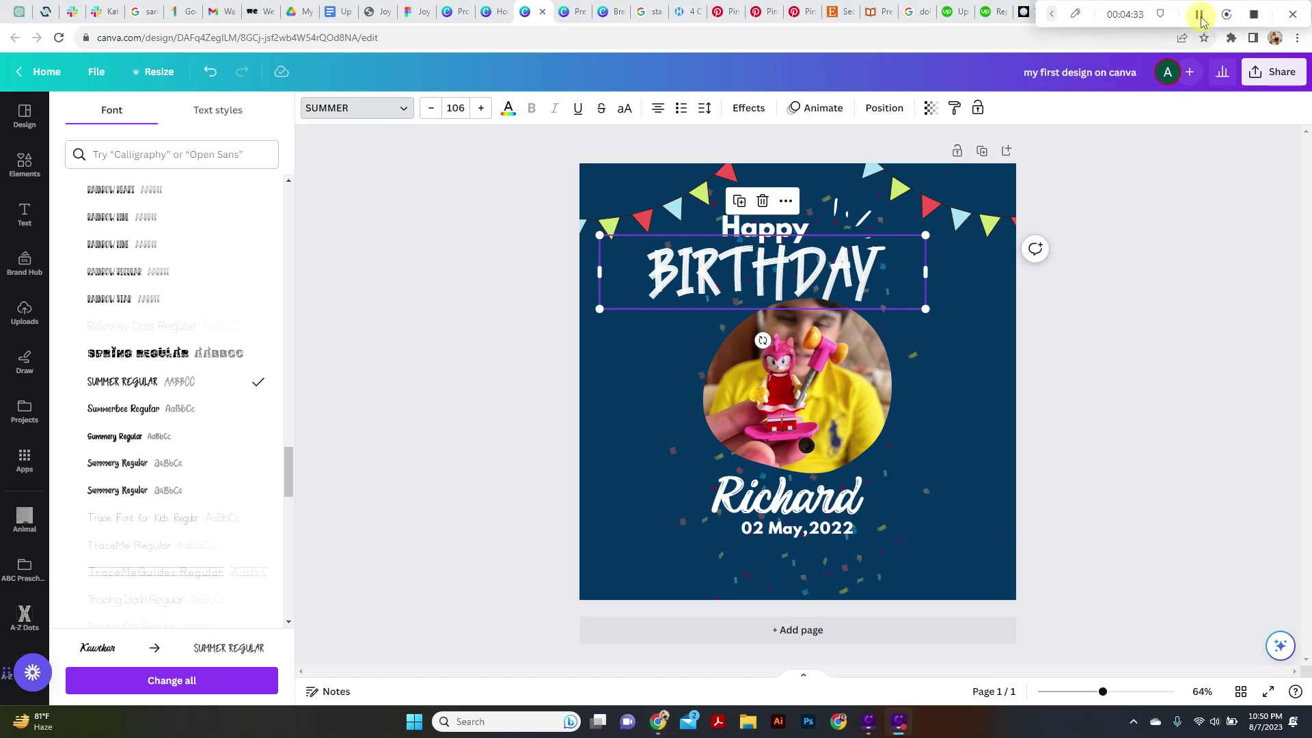
click(780, 276)
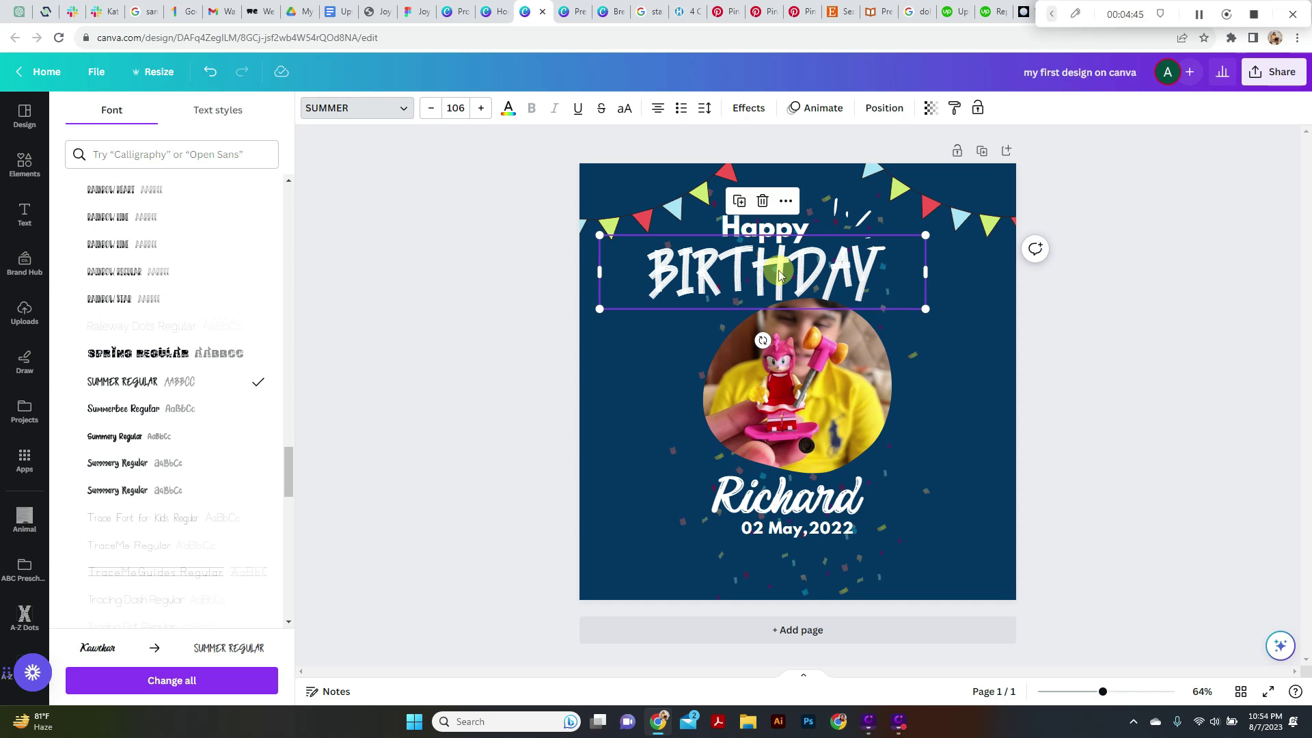
drag(780, 275, 813, 271)
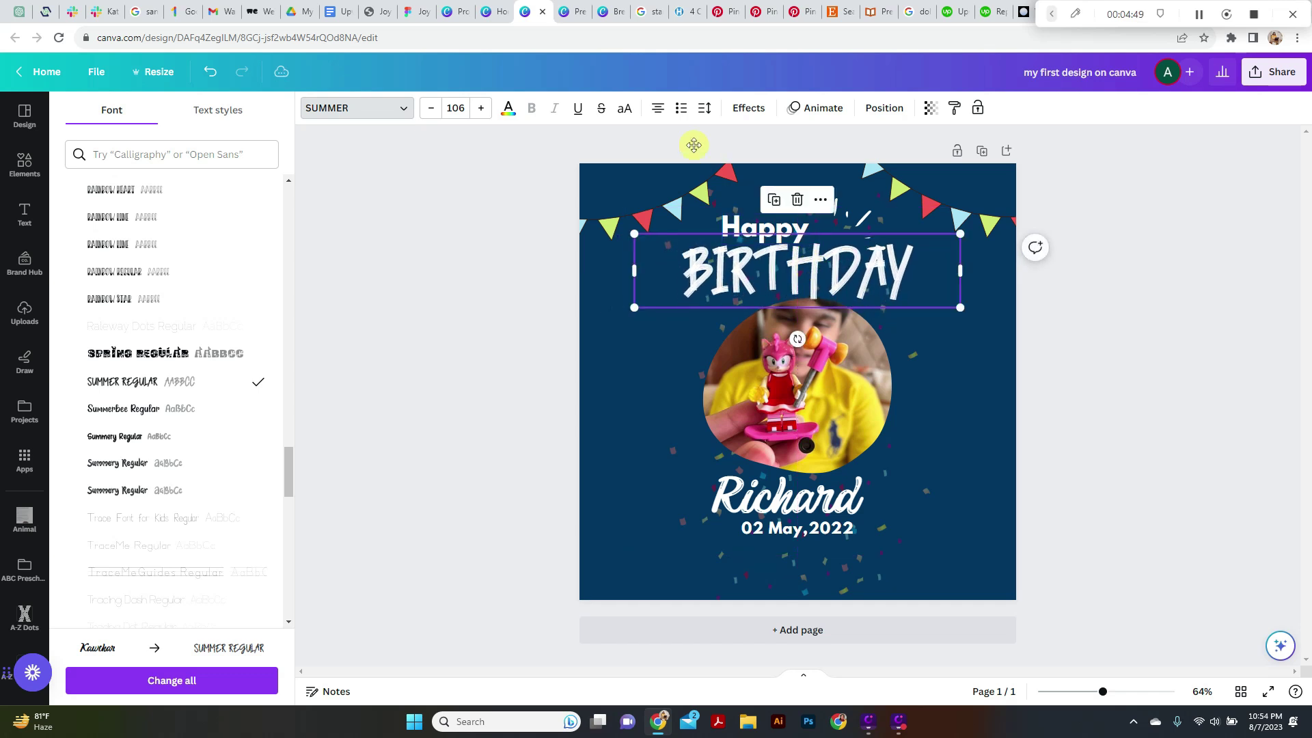
- Nudge BIRTHDAY slightly lower and move Happy left and slightly up above it
click(884, 109)
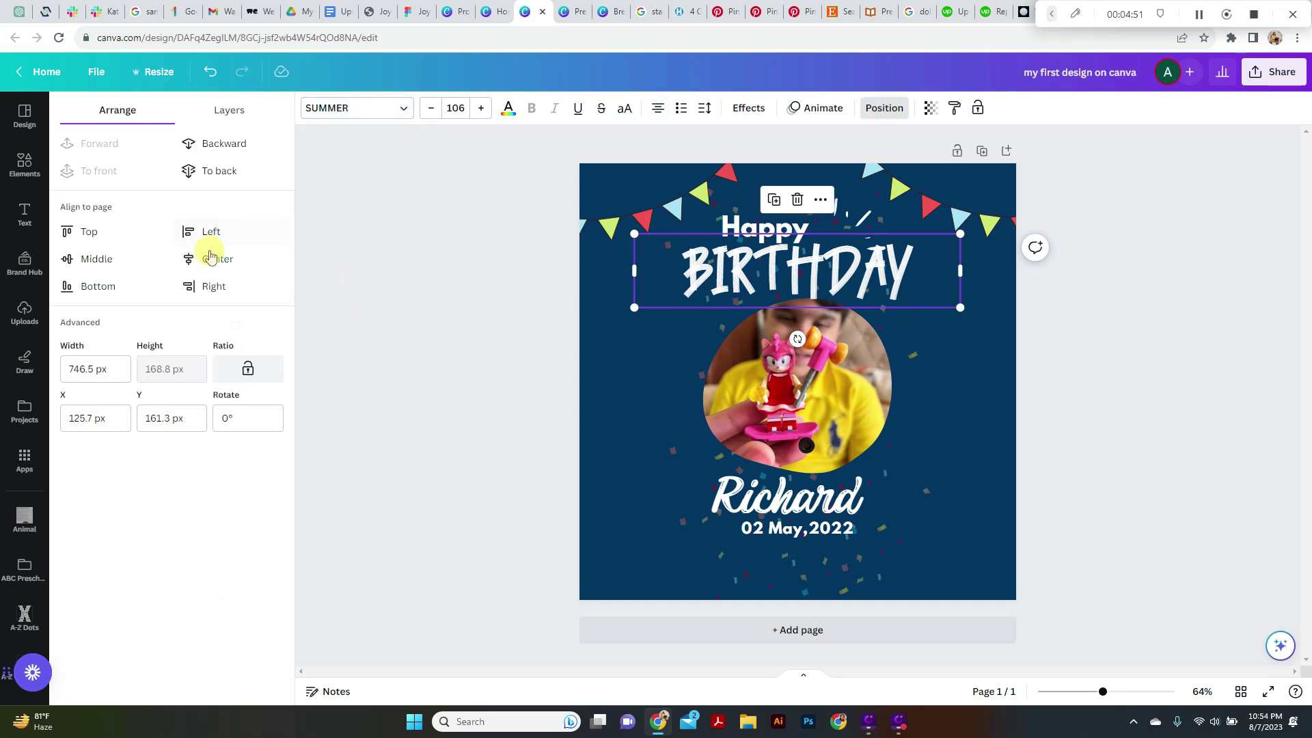
drag(935, 284, 851, 272)
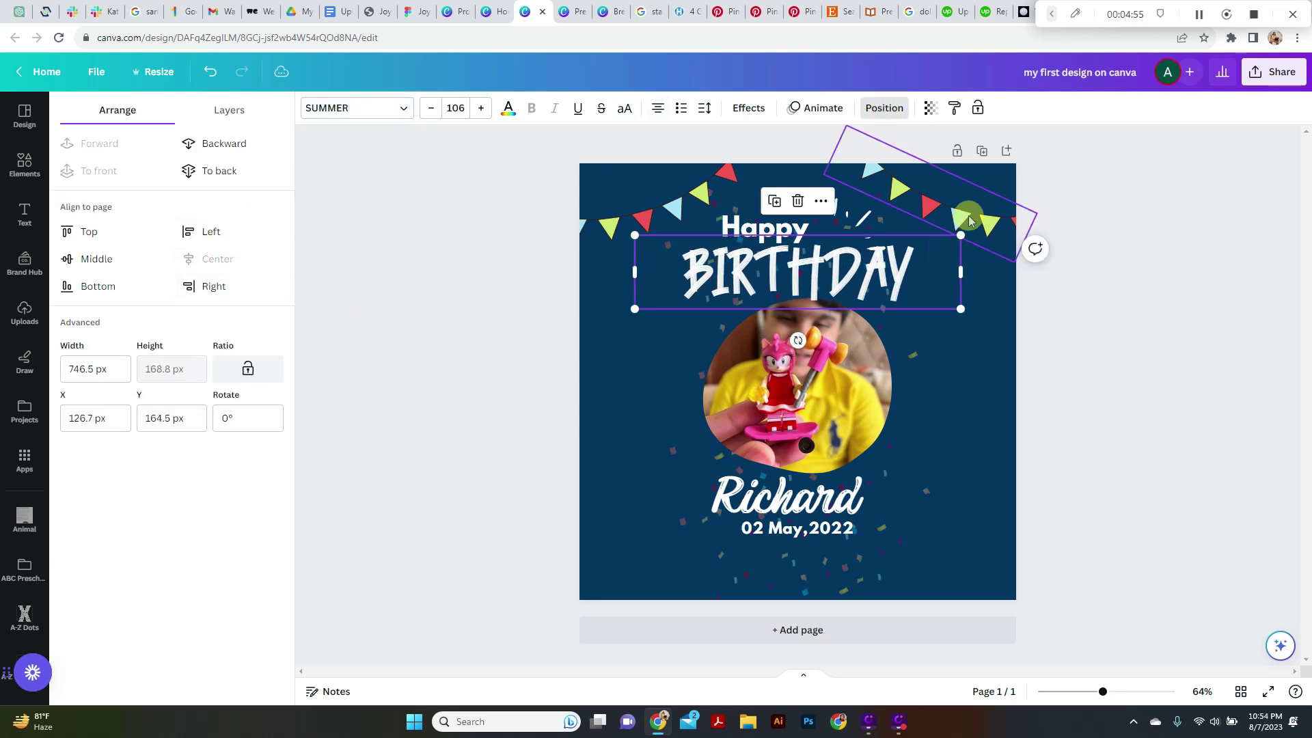
click(783, 230)
drag(783, 233, 750, 230)
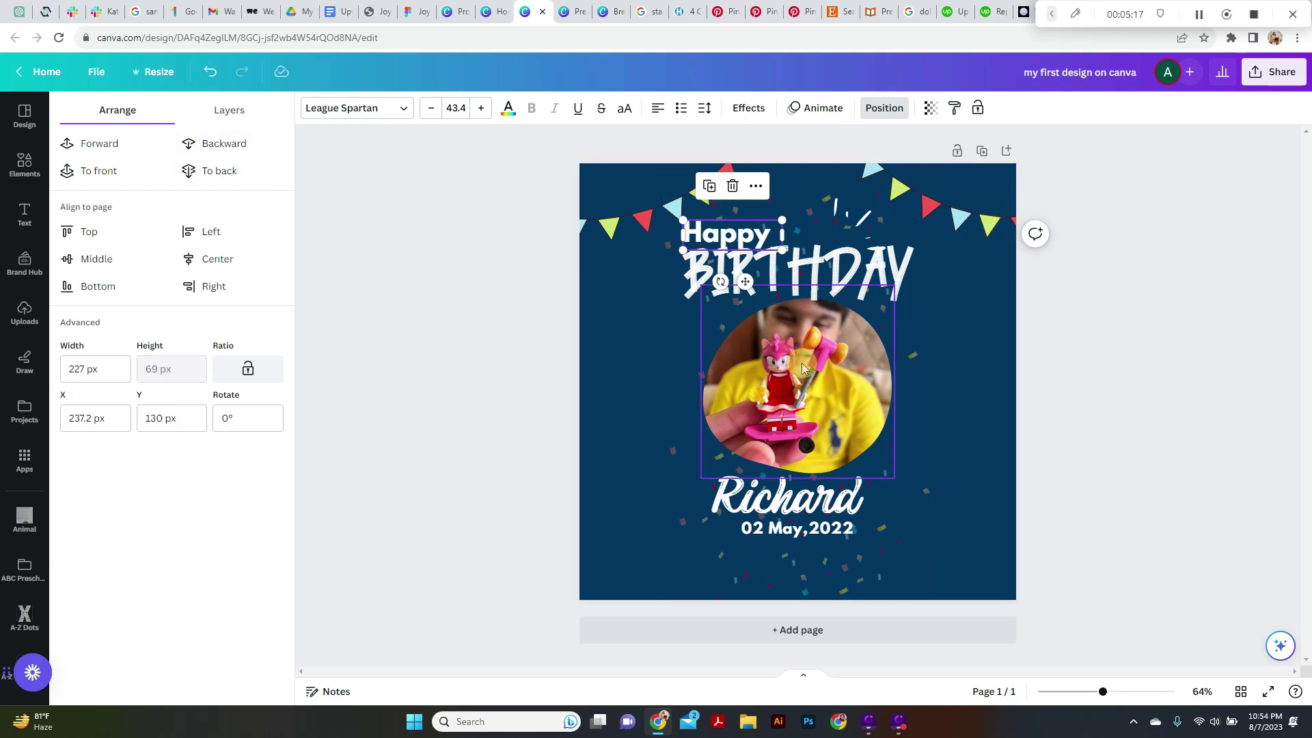
- Set the Happy text size to 40.4
click(374, 111)
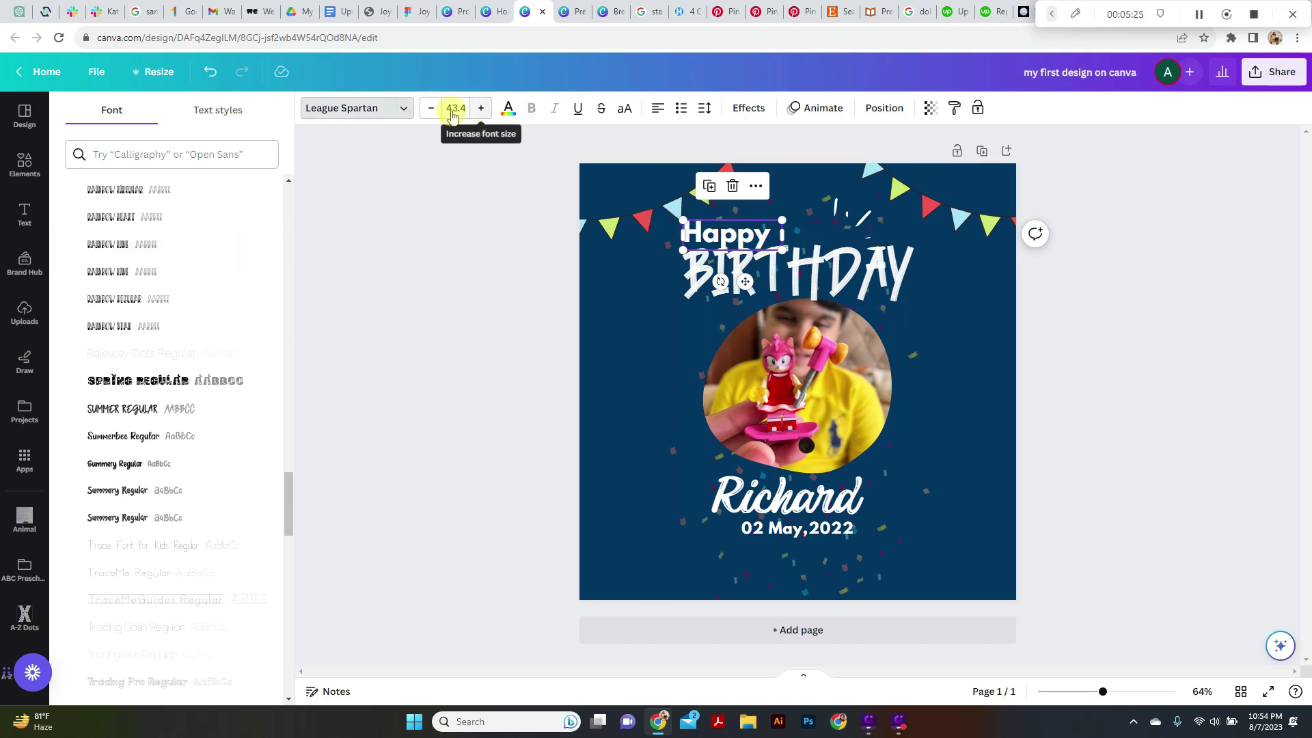
click(482, 109)
click(482, 110)
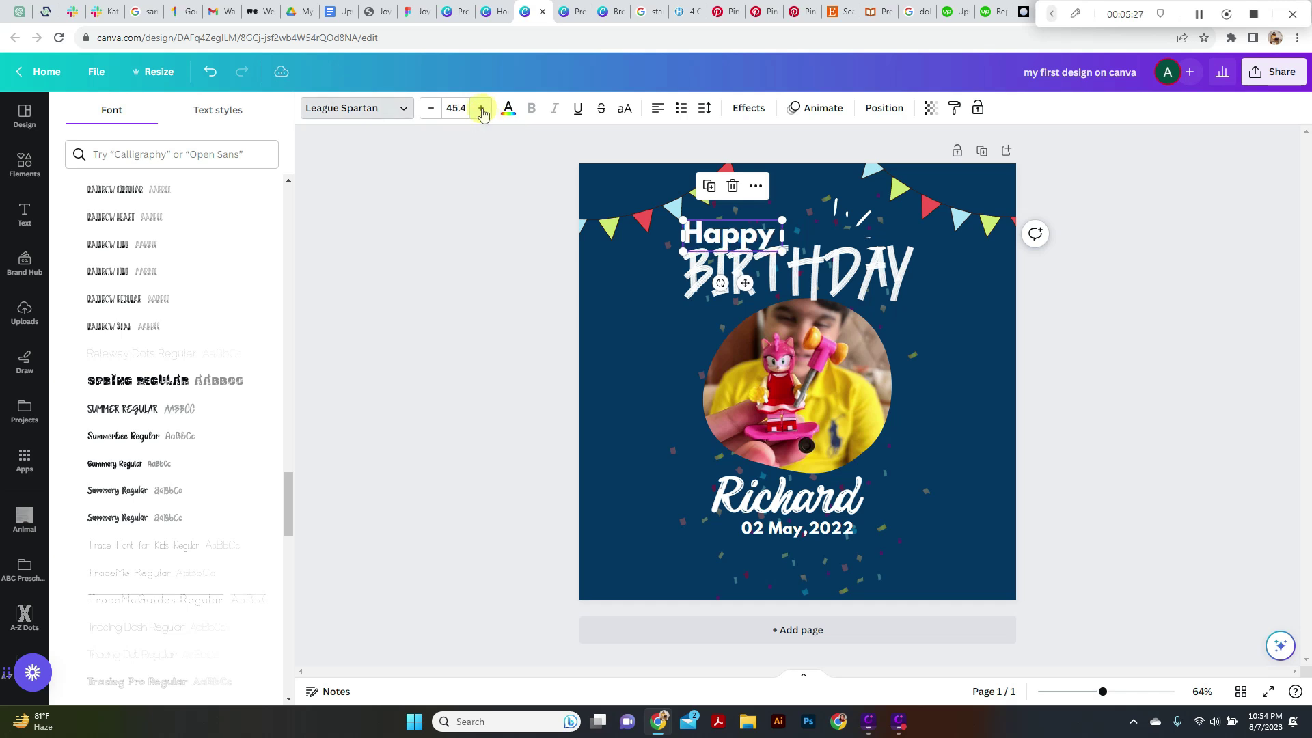
click(430, 108)
click(431, 108)
click(430, 108)
click(431, 108)
click(431, 108)
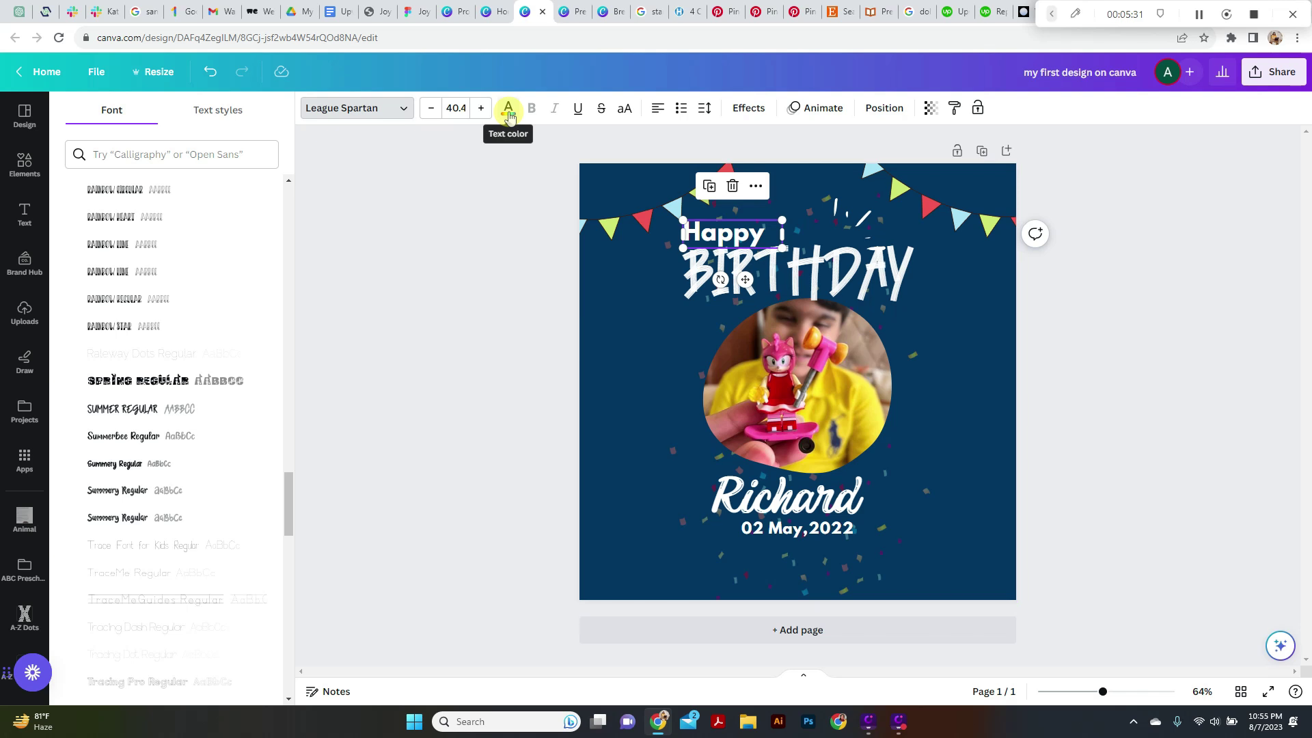
- Colour Happy light green #CDE76C, sampled from a bunting flag
click(508, 112)
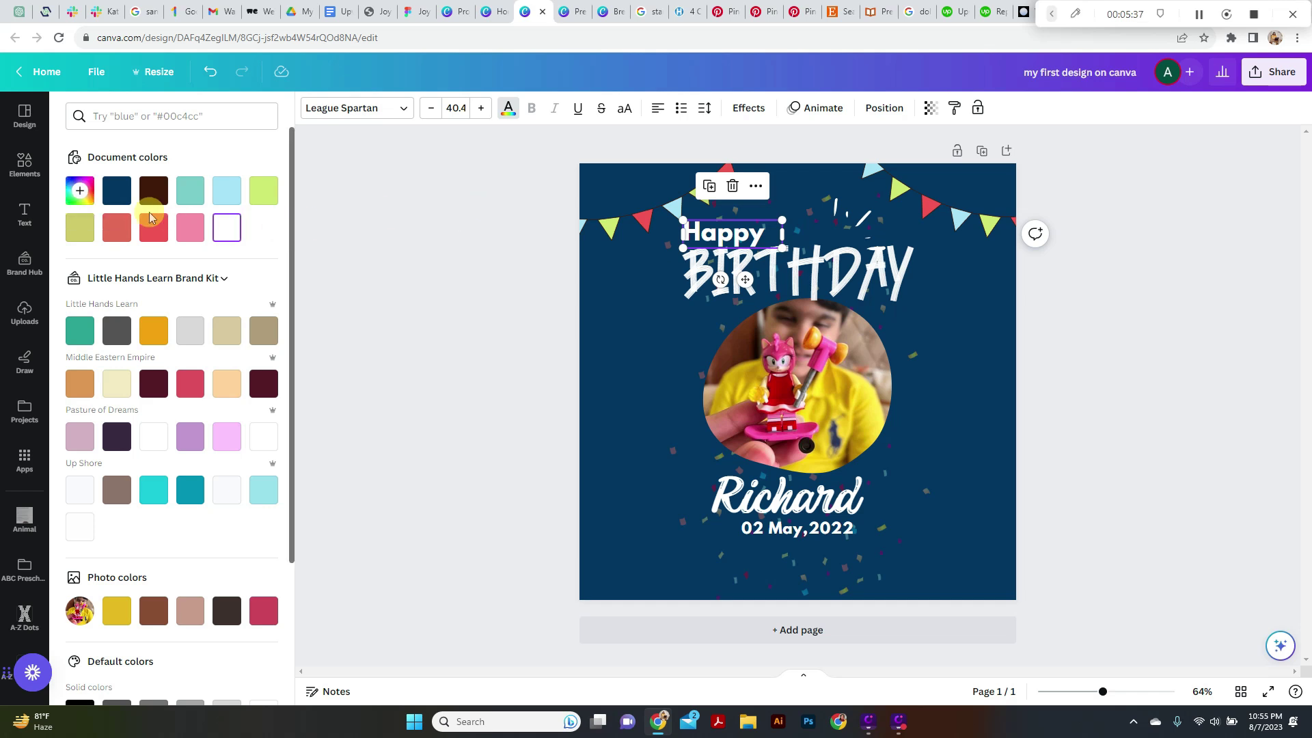
click(80, 195)
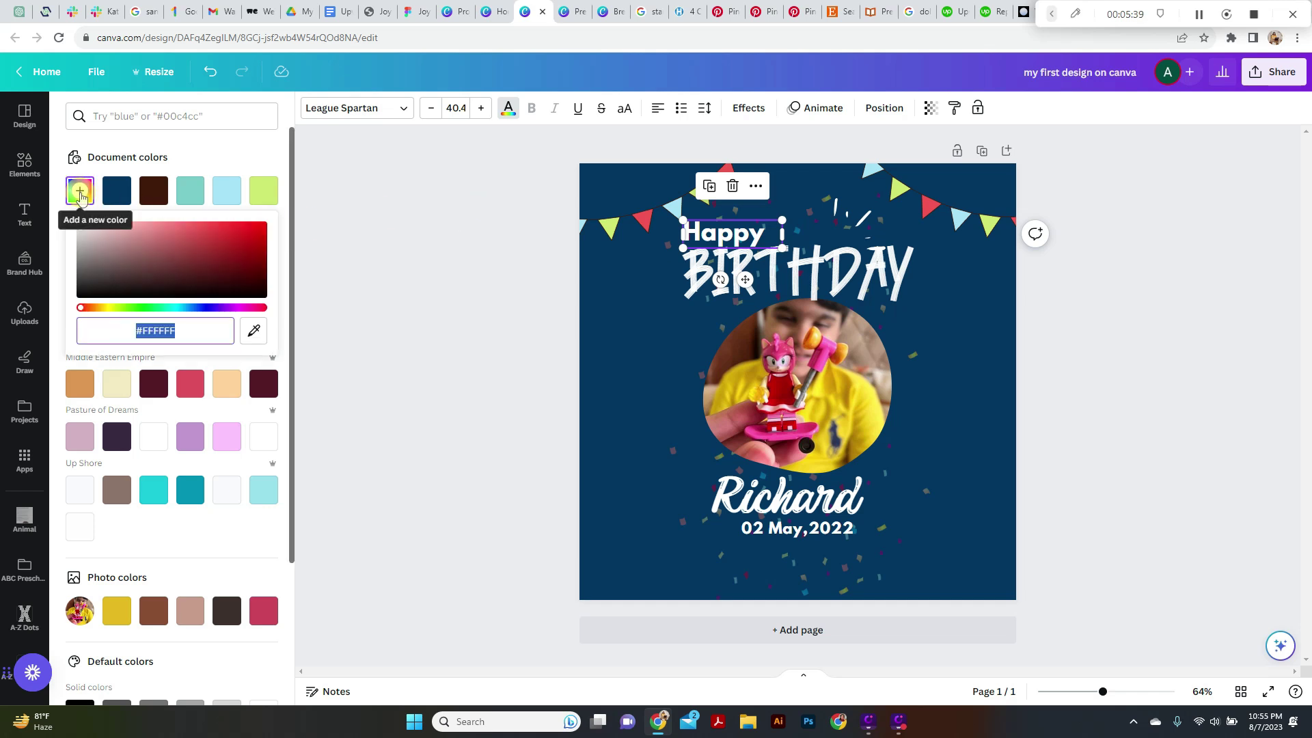
click(256, 334)
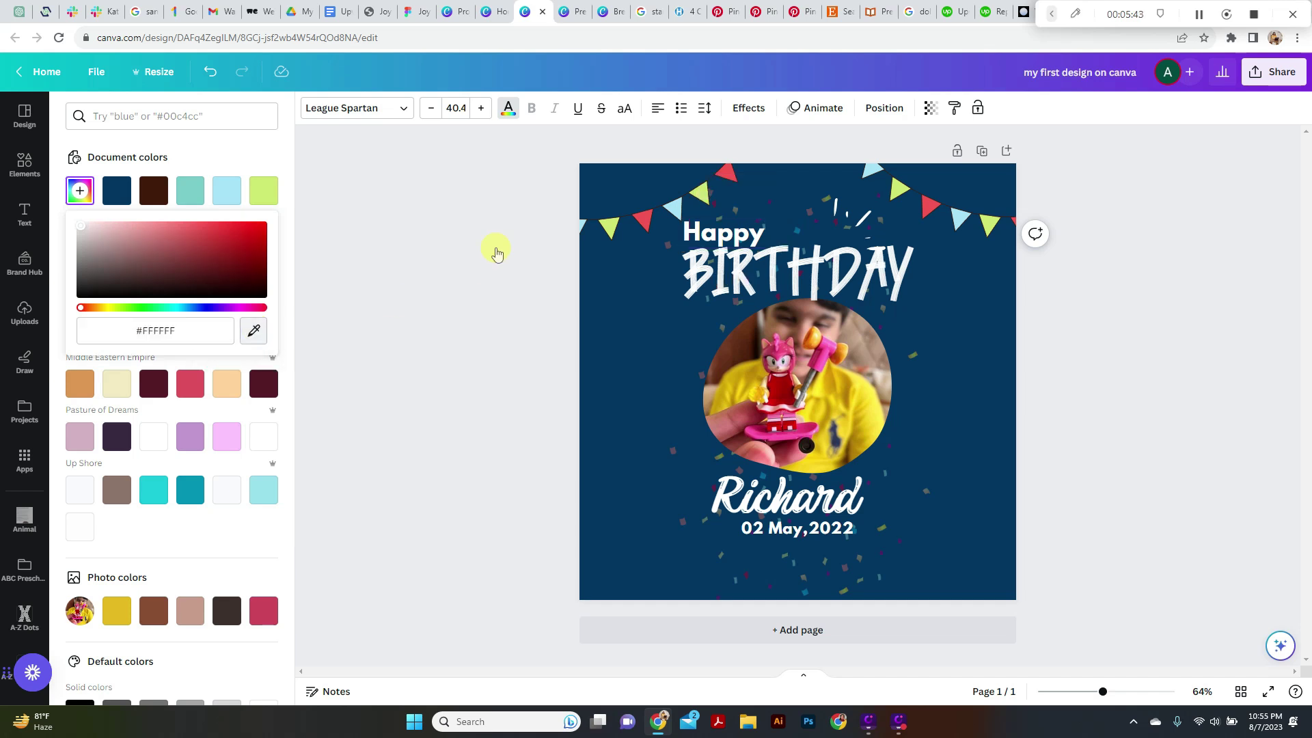
click(700, 197)
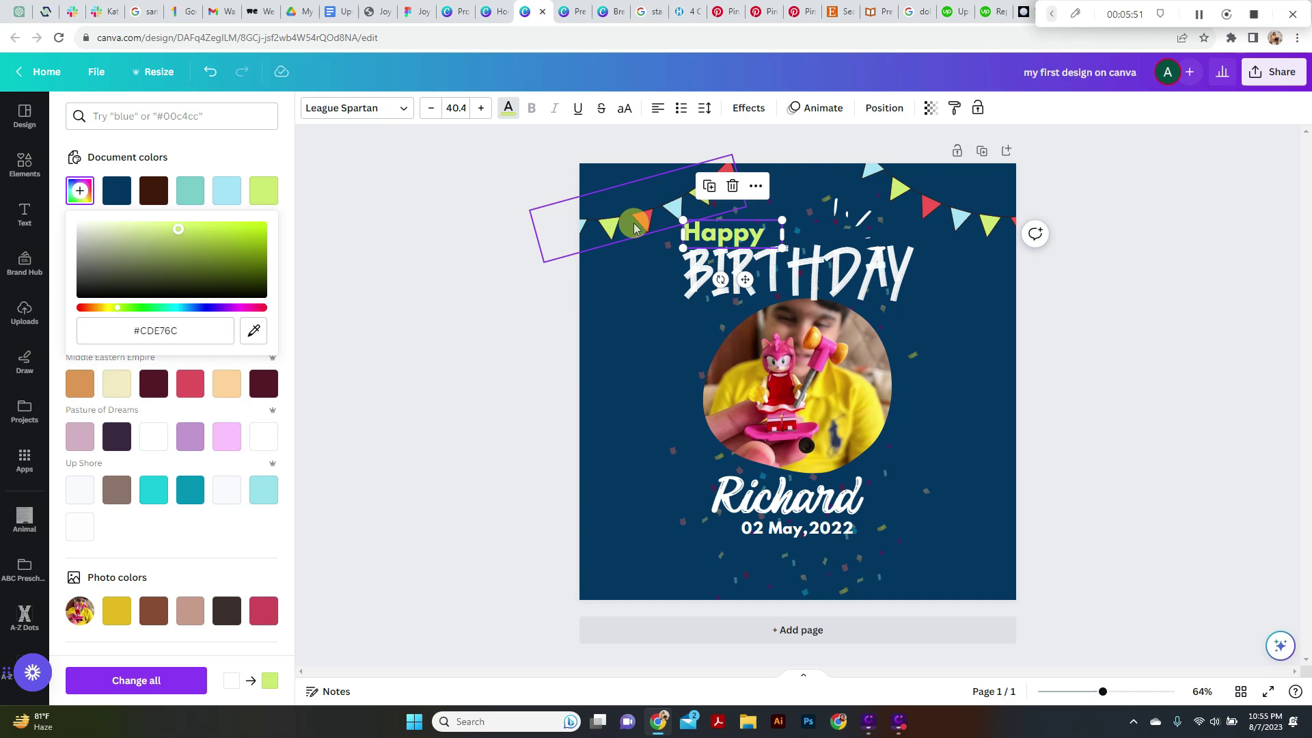
click(254, 332)
key(Escape)
key(Escape)
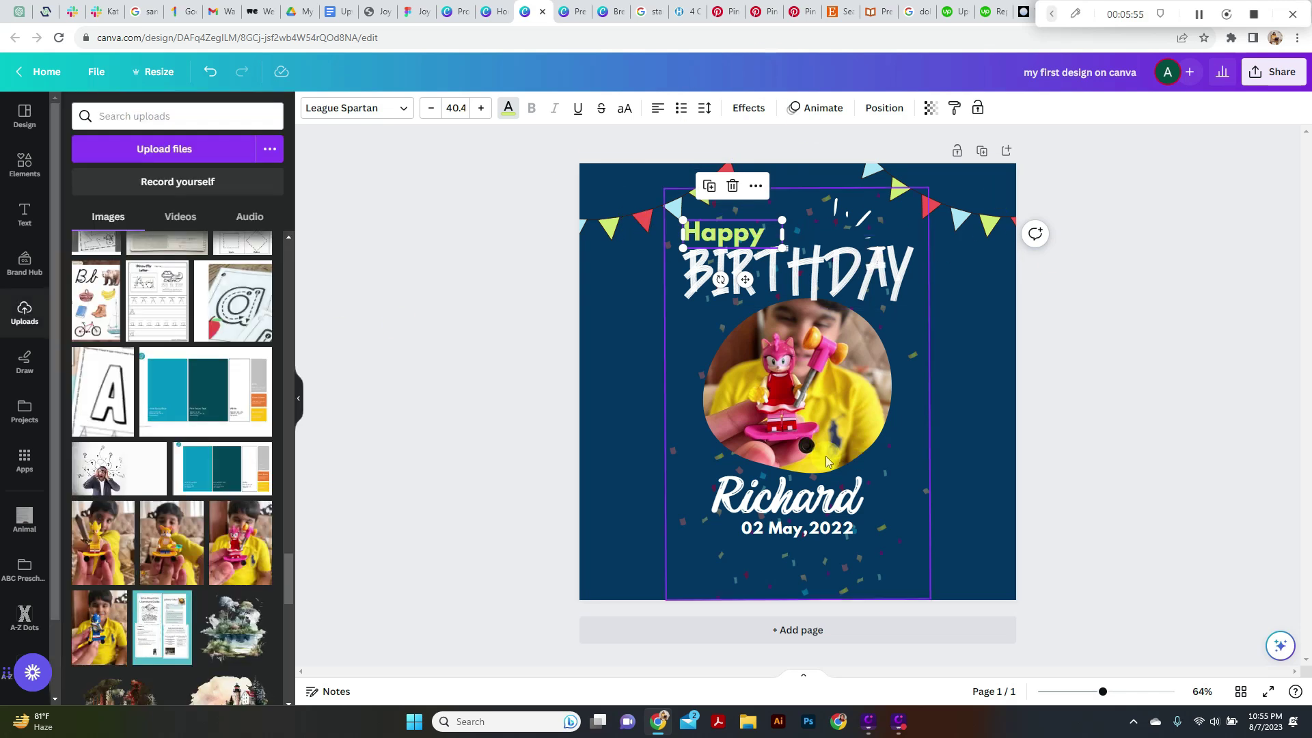
- Give the name under the photo the SUMMER font and centre-align it
click(820, 502)
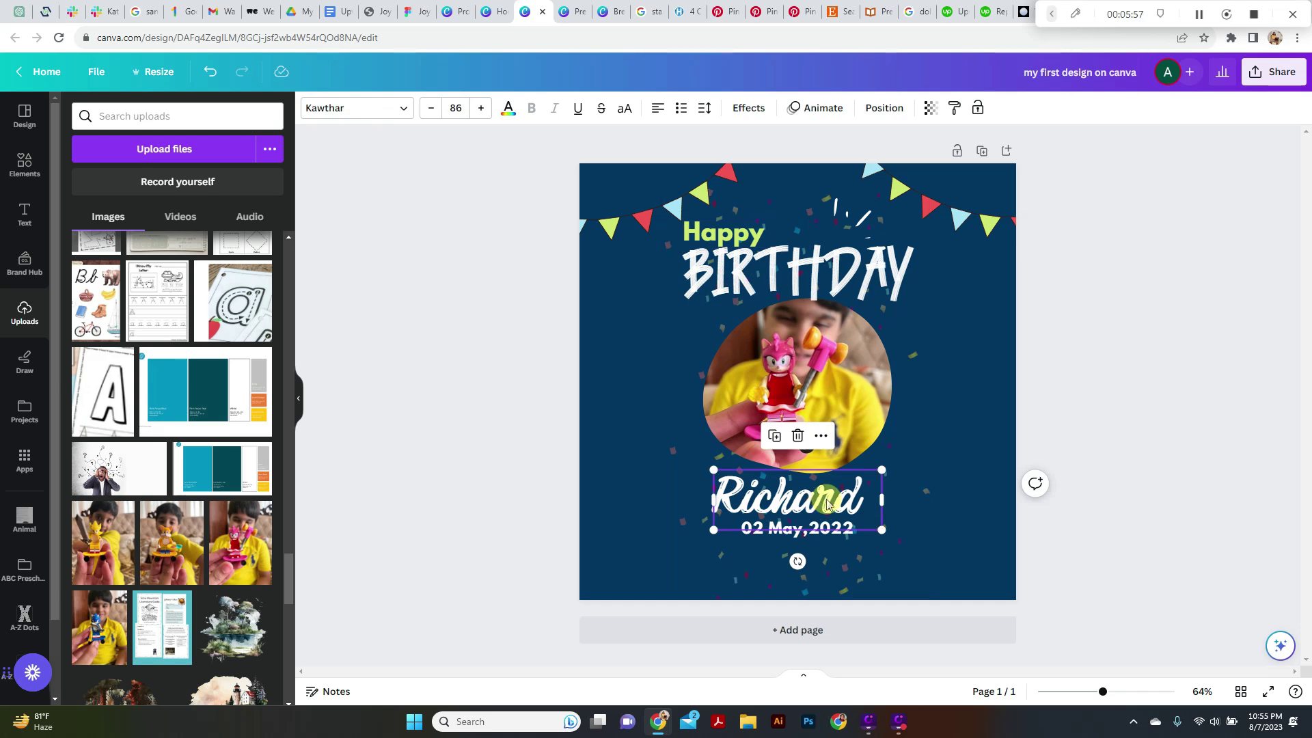
click(324, 108)
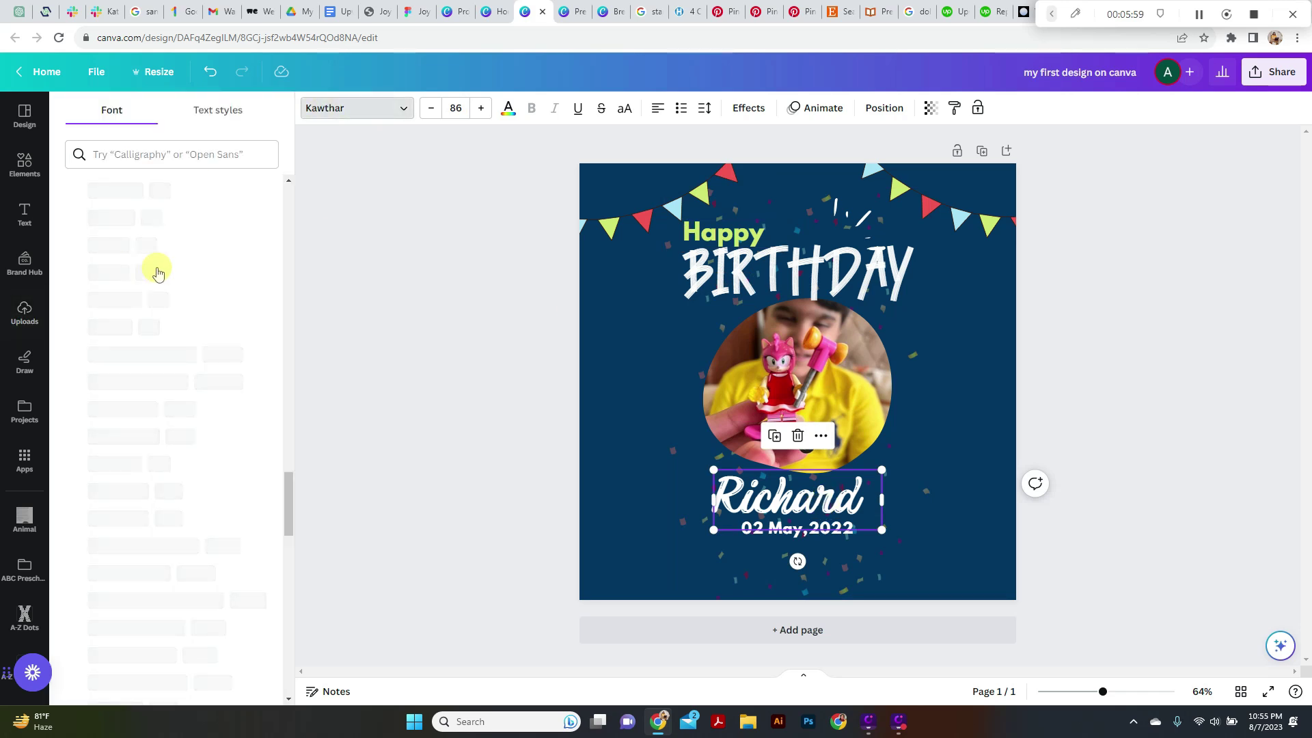
drag(290, 505, 284, 199)
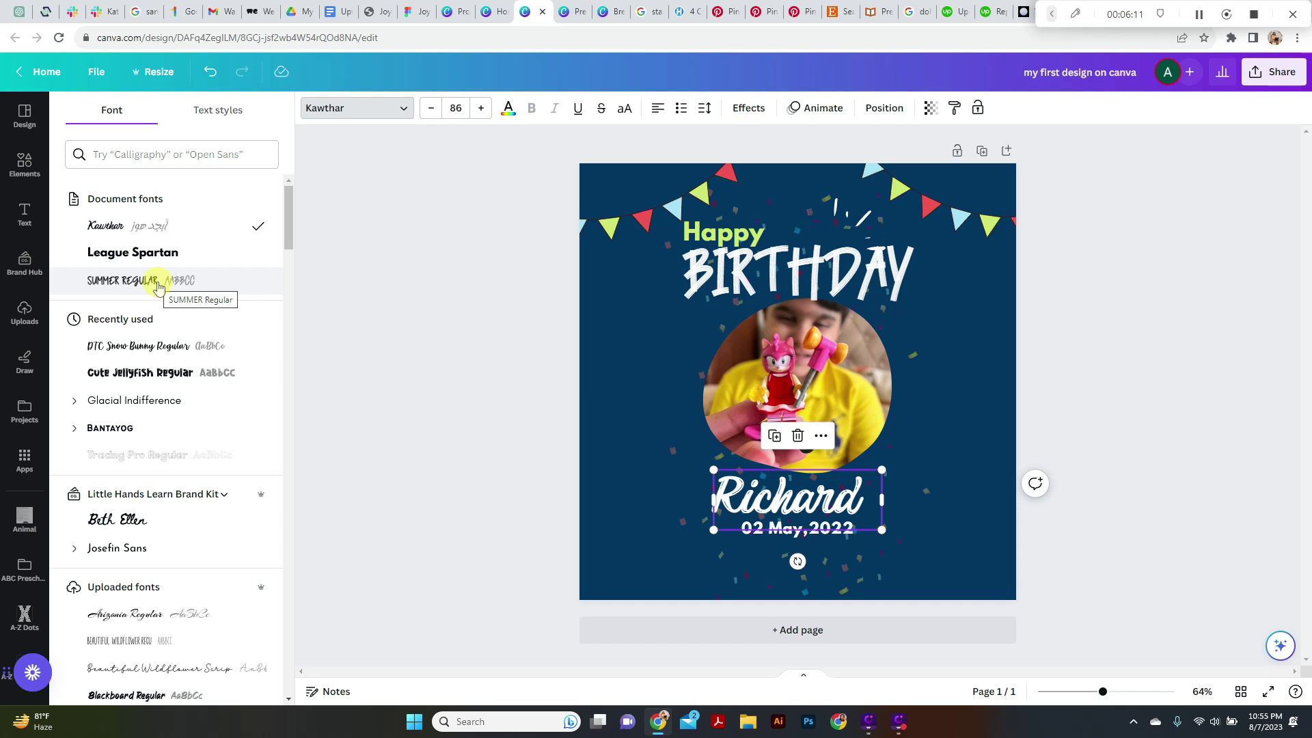
click(157, 284)
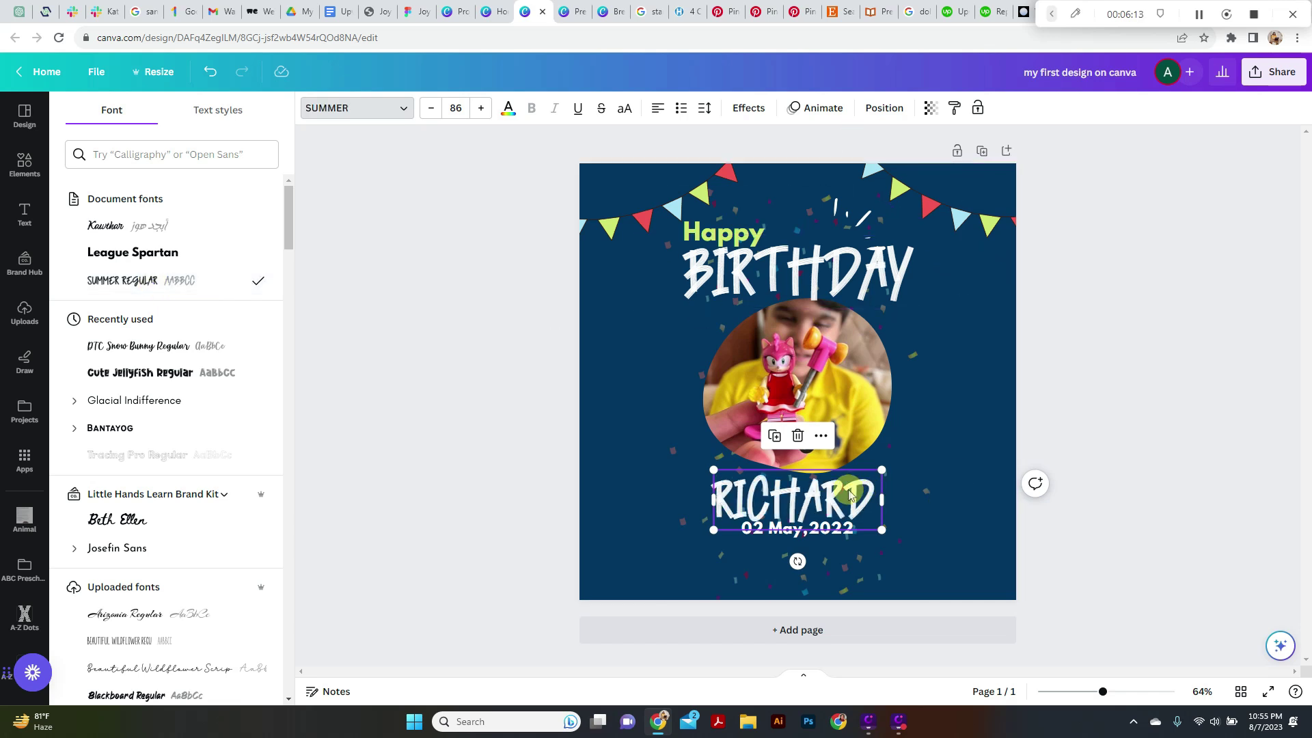
click(657, 109)
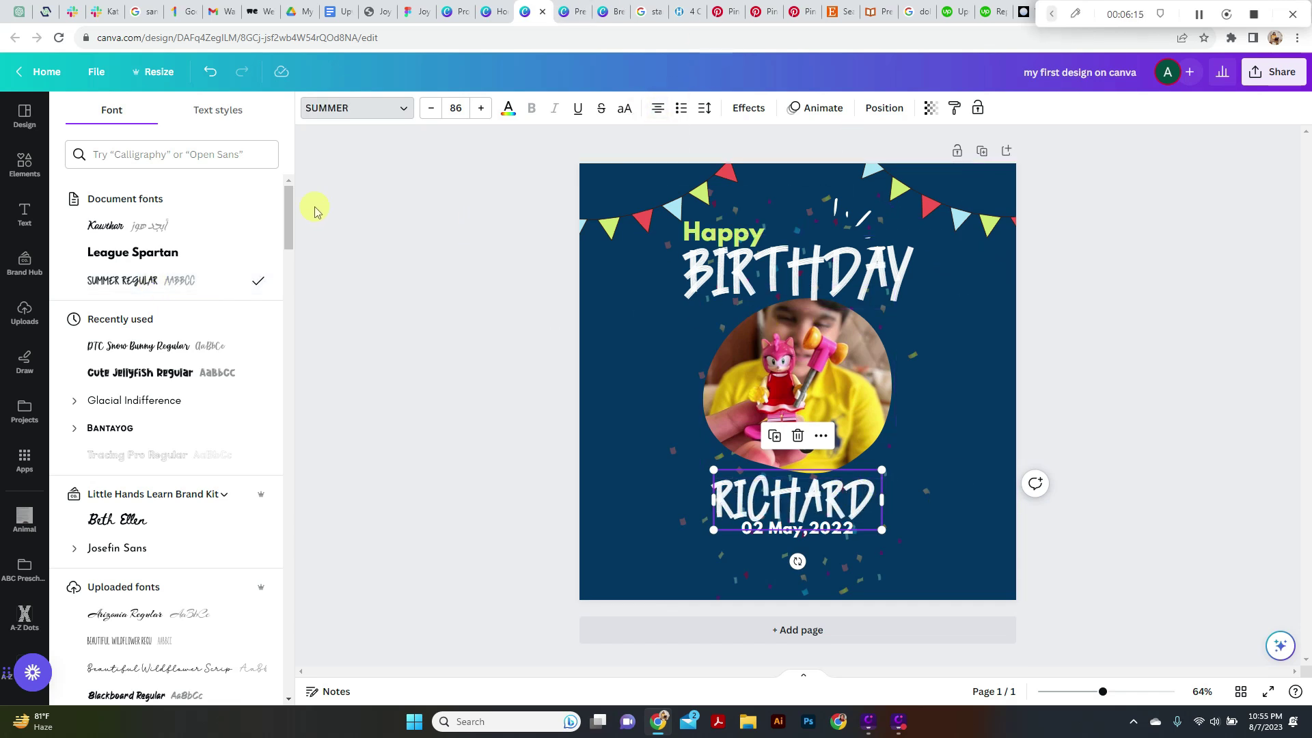
click(881, 108)
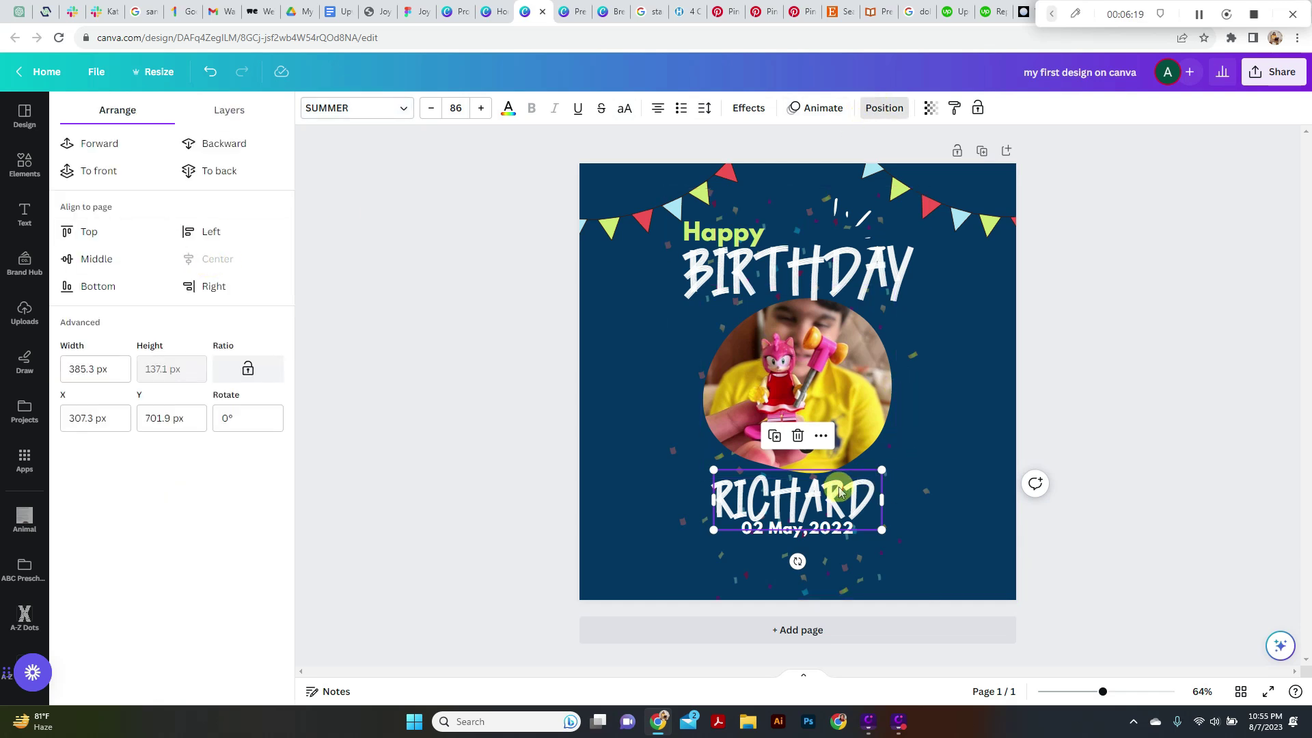
click(1157, 409)
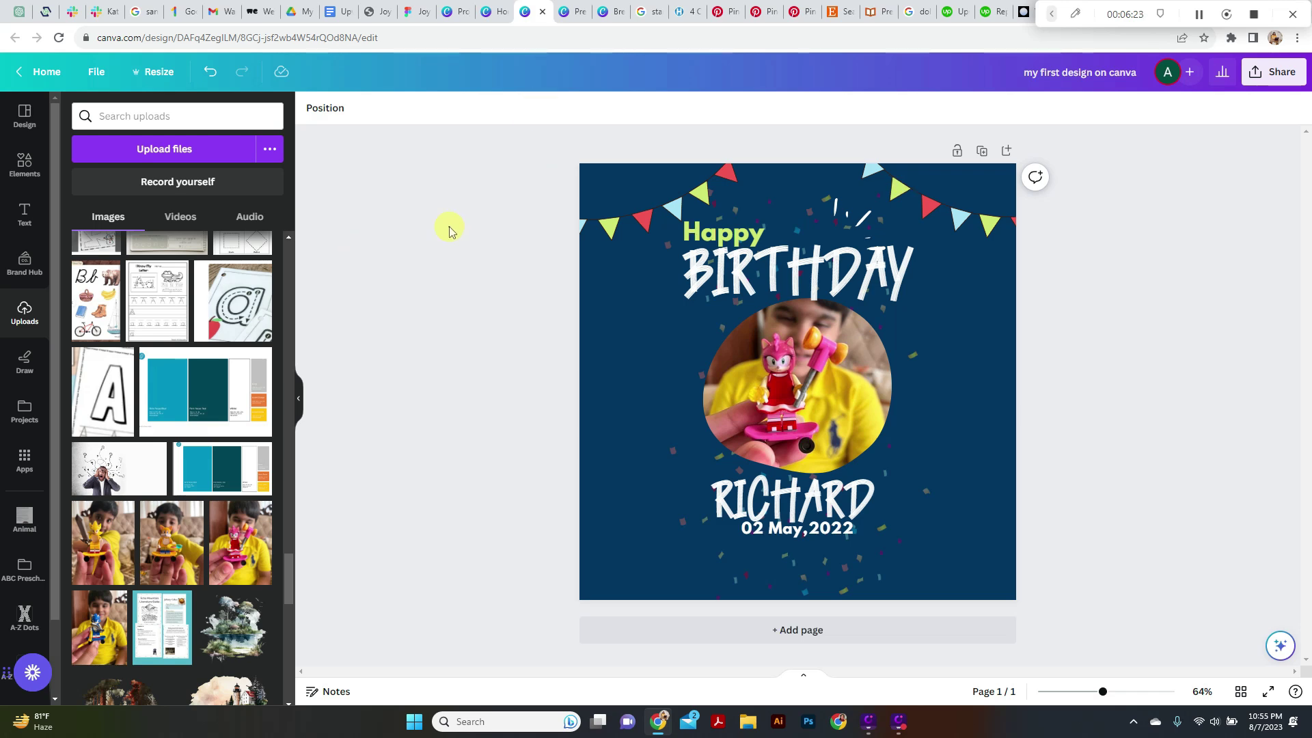
- Widen the BIRTHDAY letter spacing to about 30 and bring up its animation choices
click(25, 164)
click(744, 270)
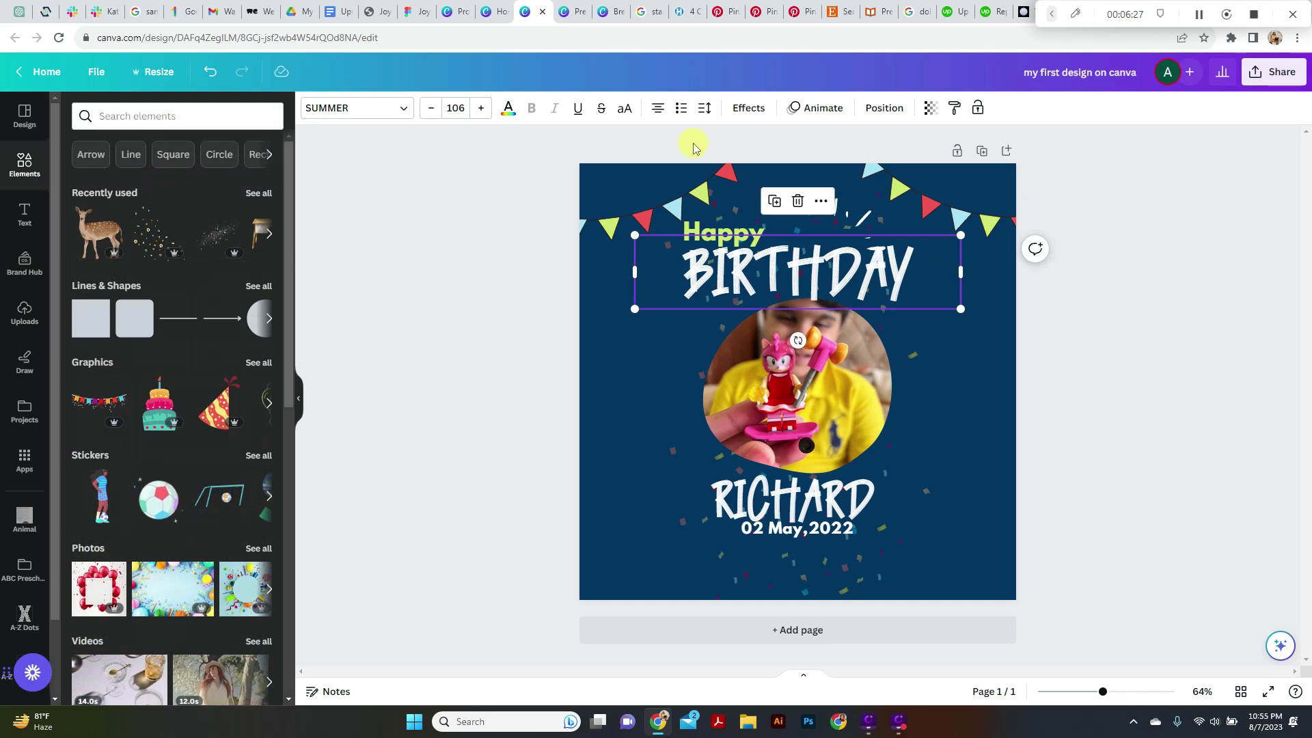
click(706, 109)
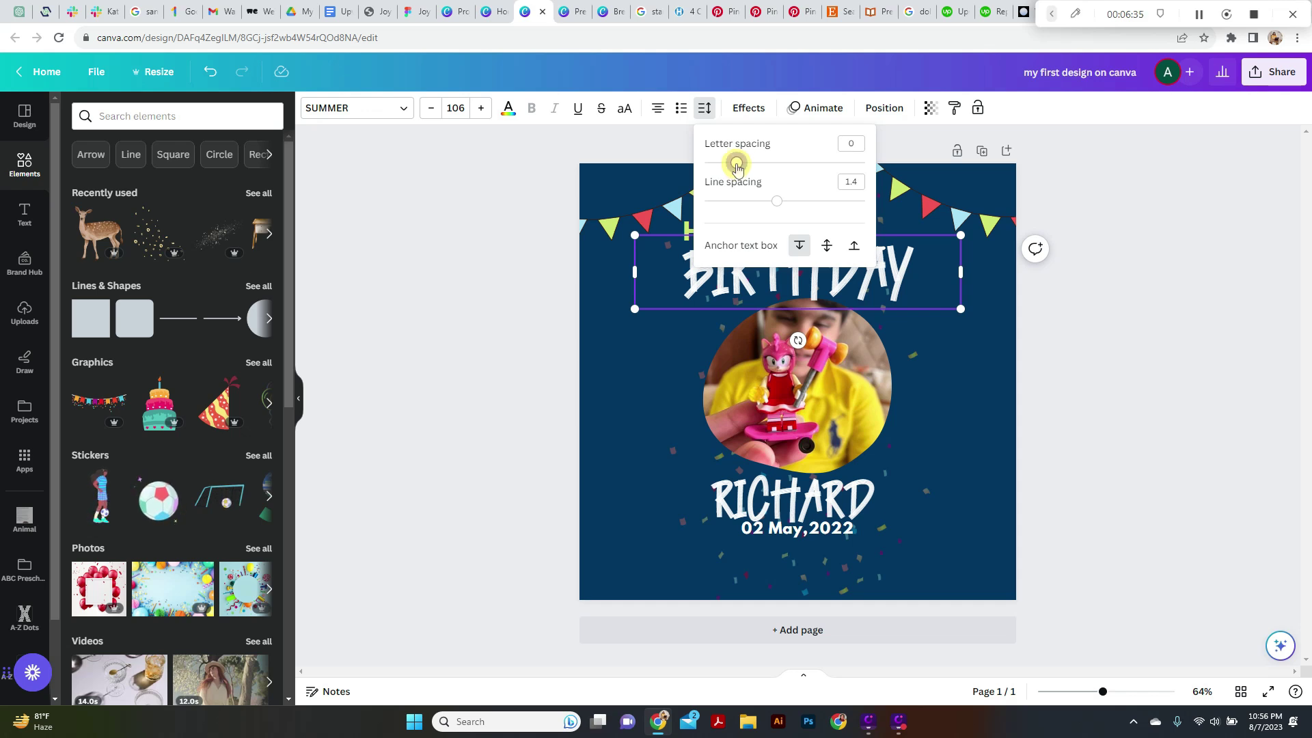
mouse_move(737, 166)
mouse_down()
mouse_move(767, 163)
mouse_move(747, 167)
mouse_up()
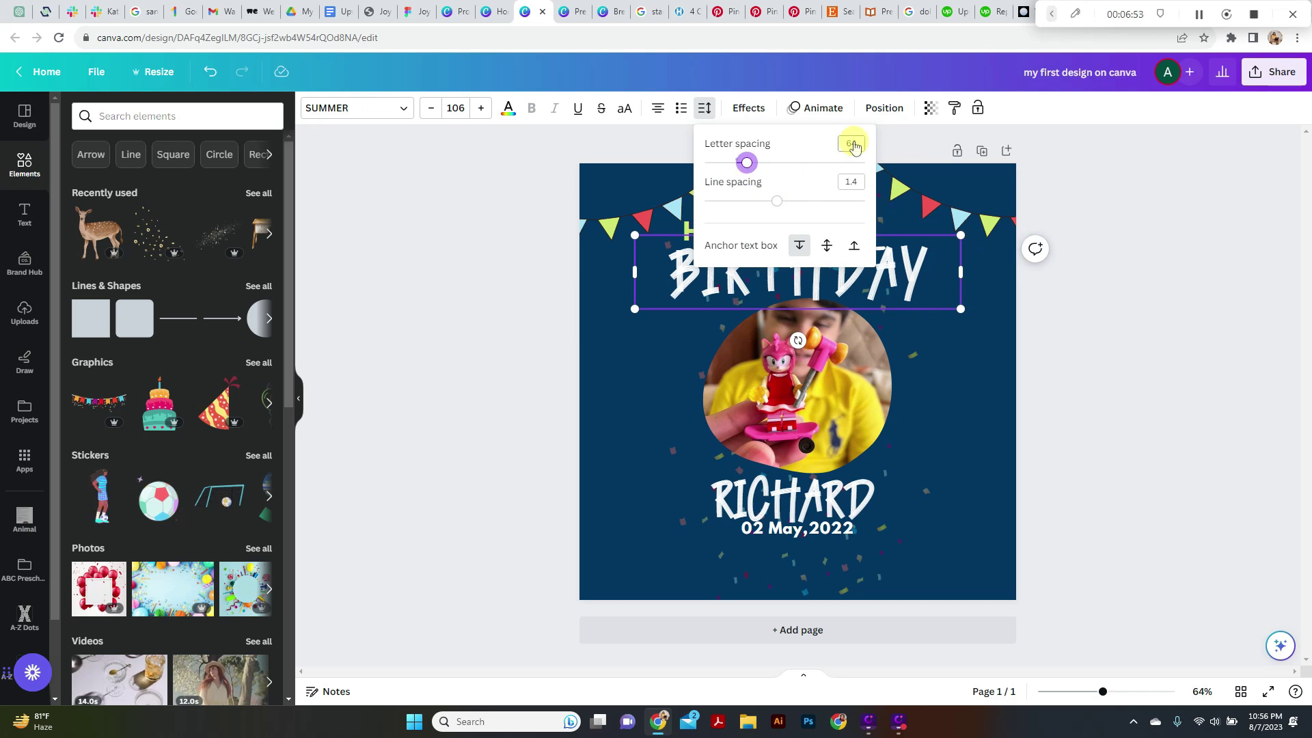
click(823, 109)
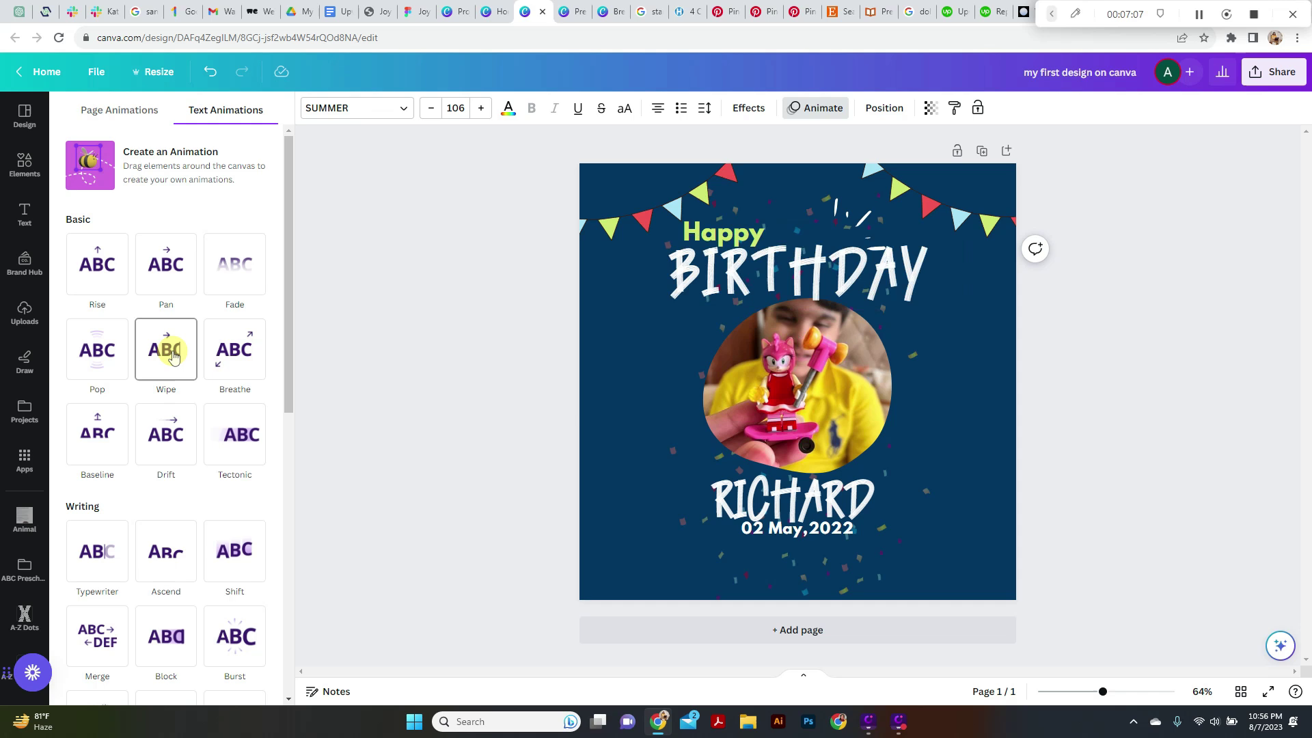
- Animate BIRTHDAY with Tectonic and shift the white streak graphic slightly right
click(241, 447)
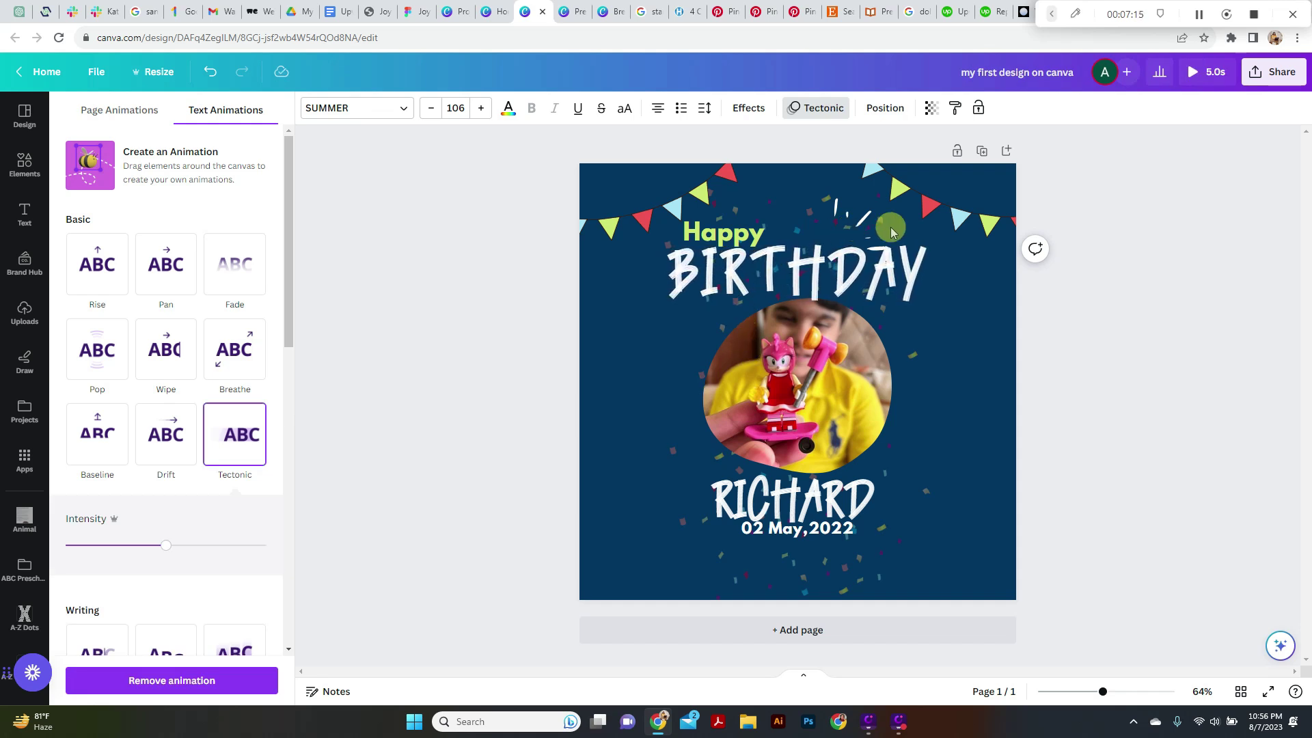
drag(857, 219, 939, 239)
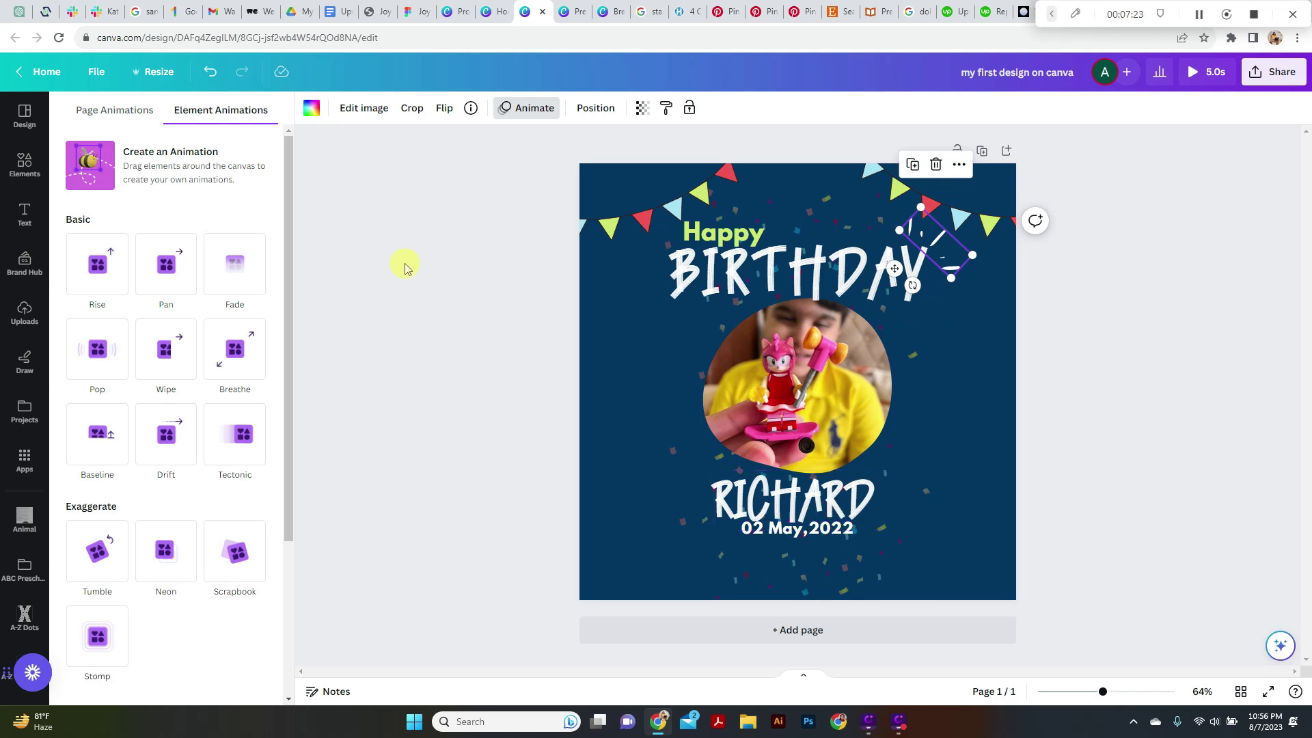
click(25, 163)
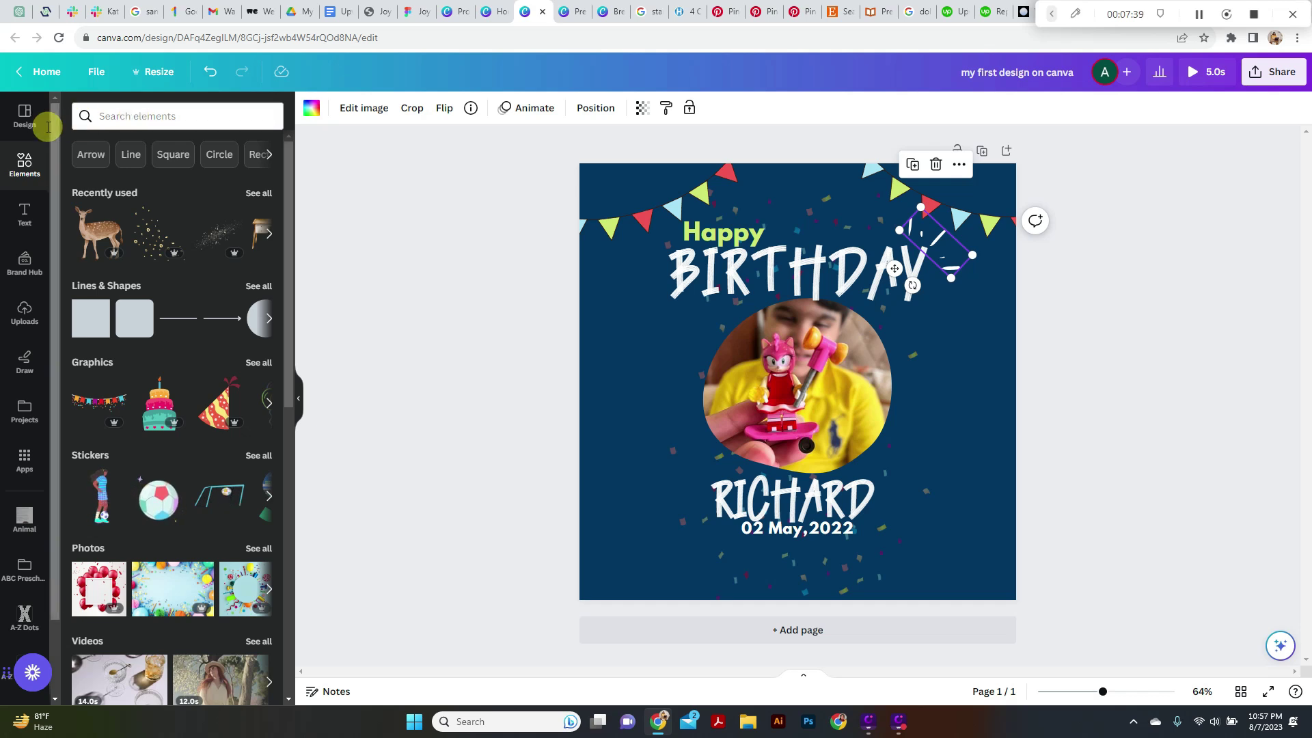
- Search the elements for 'birthday' and show all the matching graphics
click(130, 114)
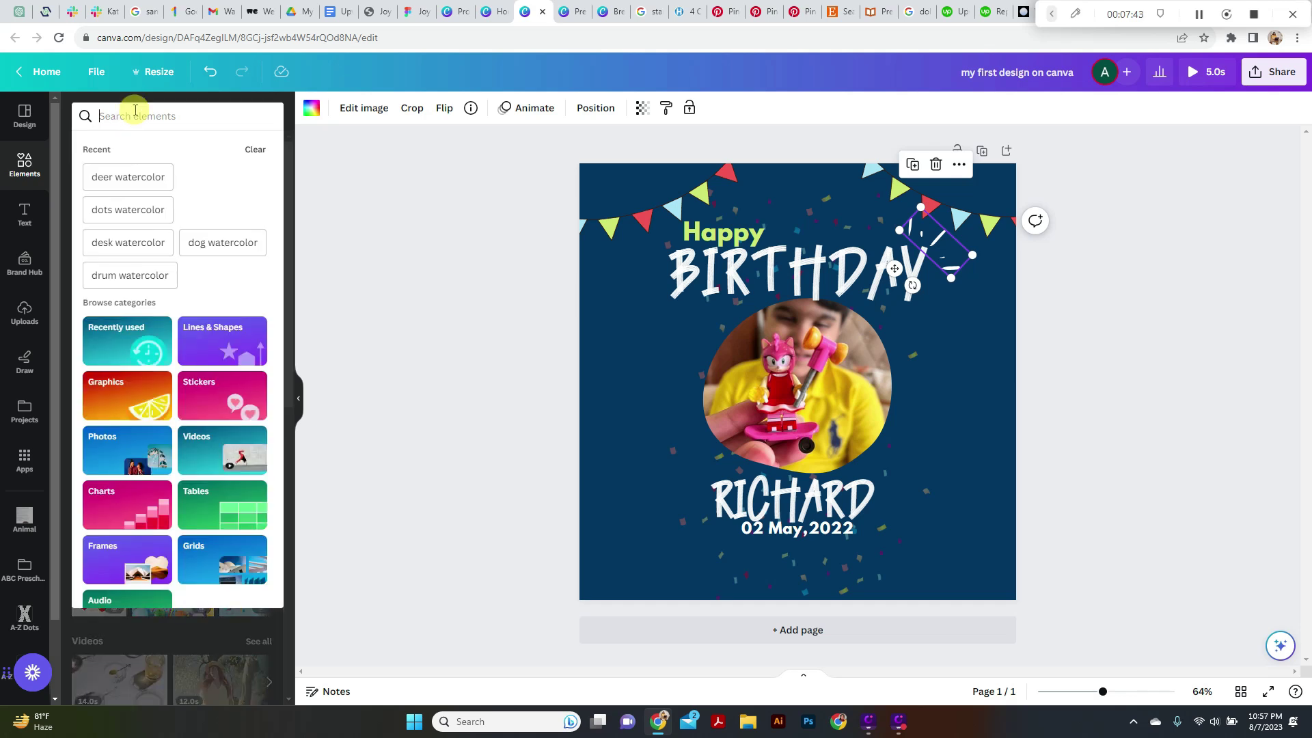
text(birthday)
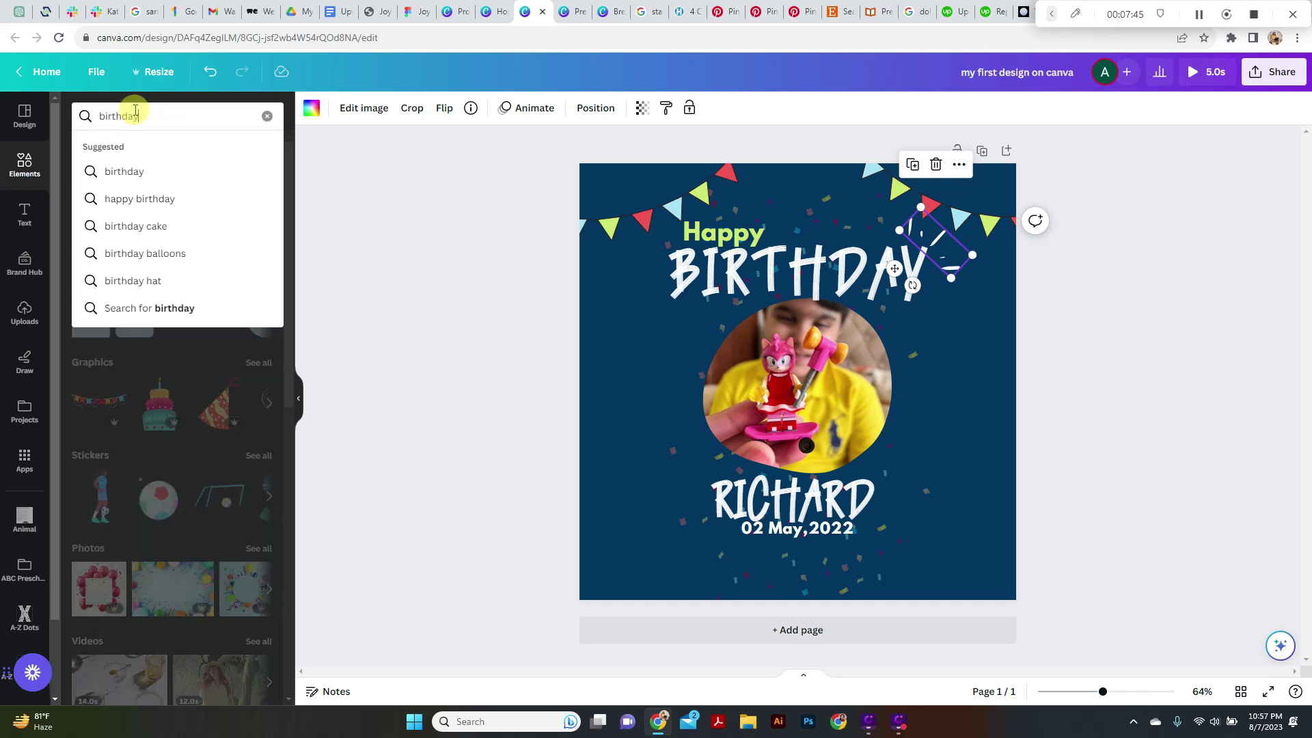
key(Return)
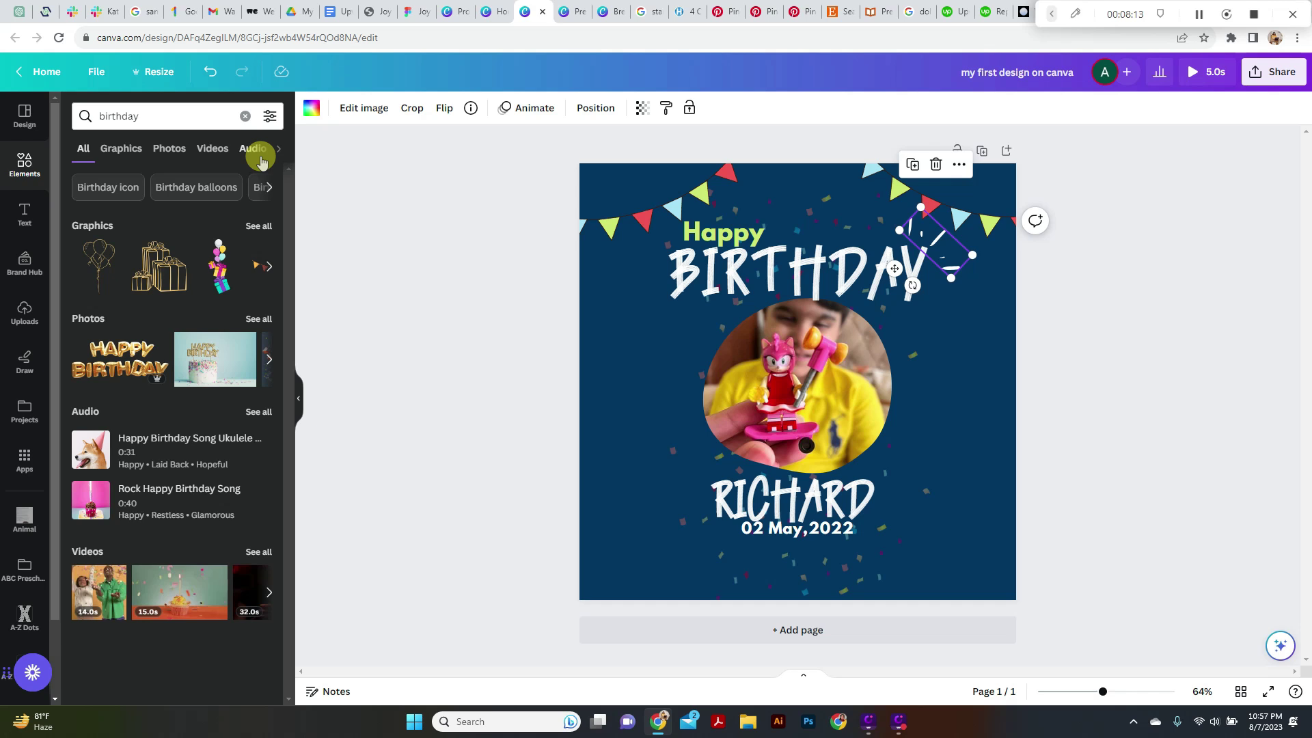
click(259, 228)
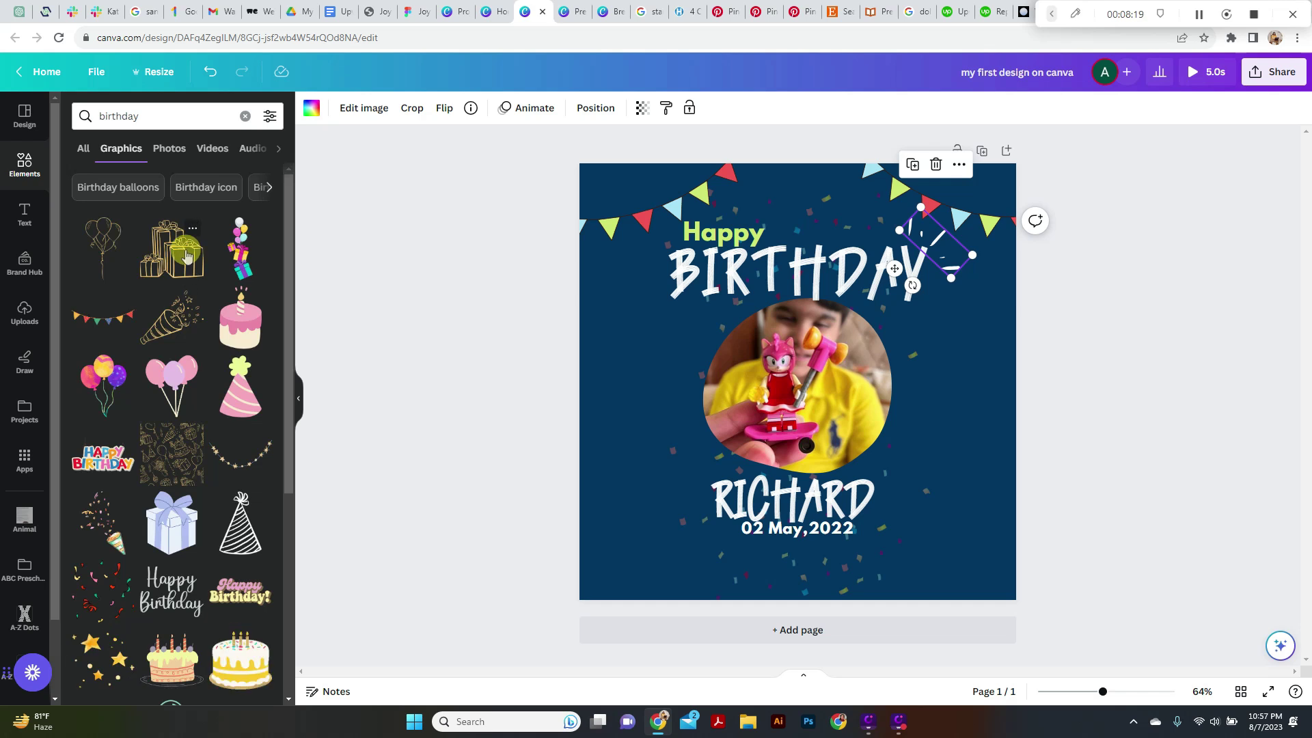
scroll(149, 319, down, 2)
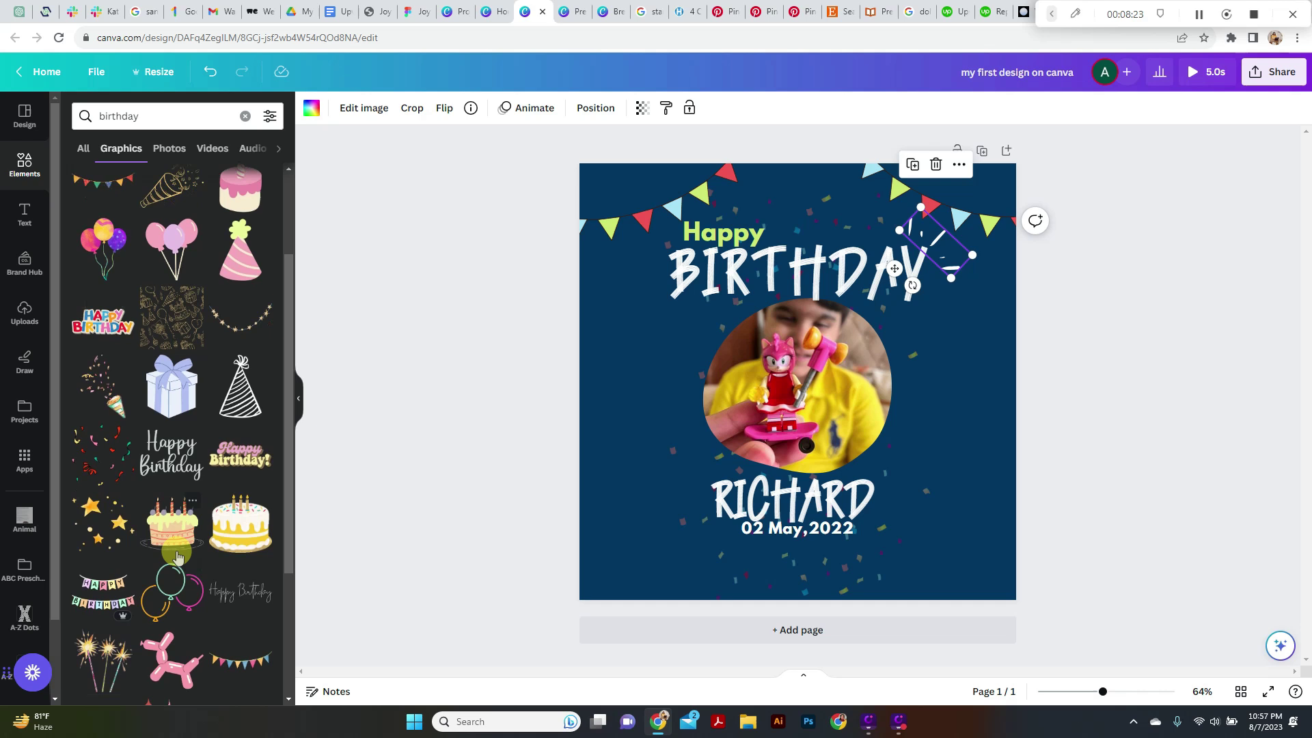
- Add the birthday cake graphic, shrink it and place it at the bottom-left
click(171, 544)
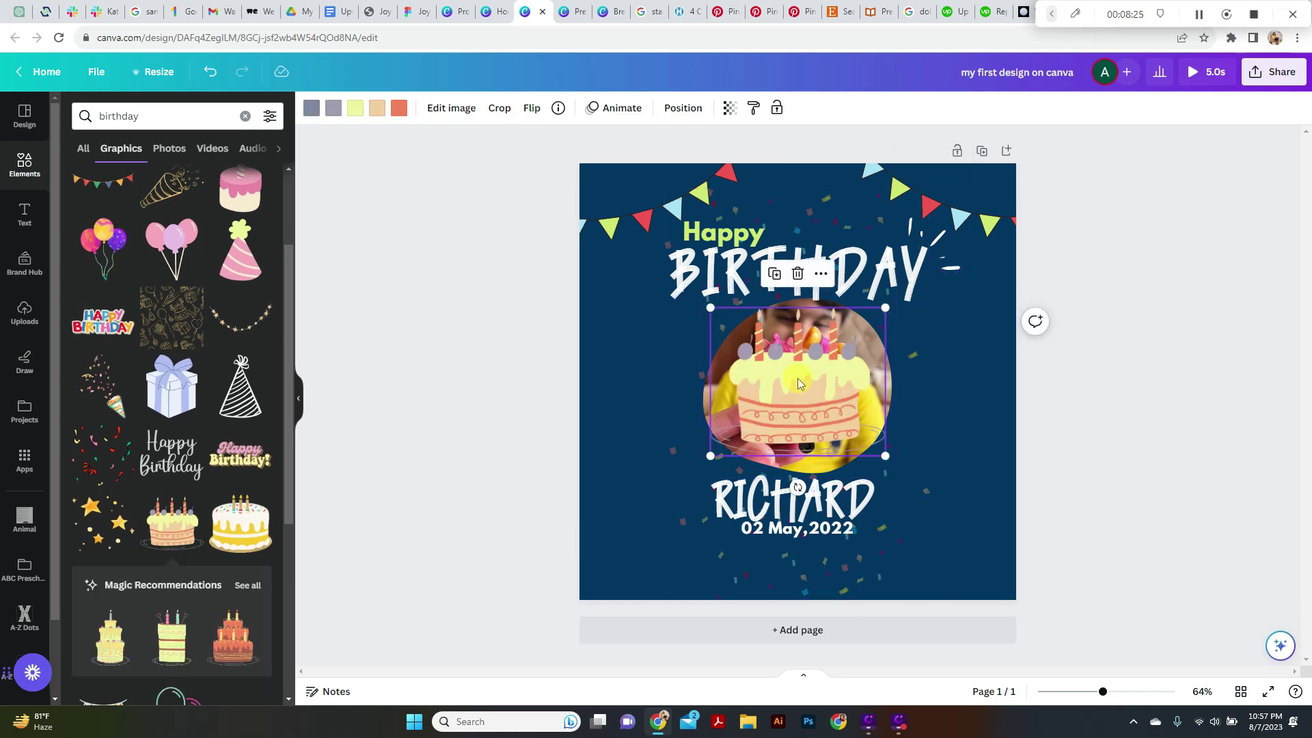
drag(798, 379, 645, 519)
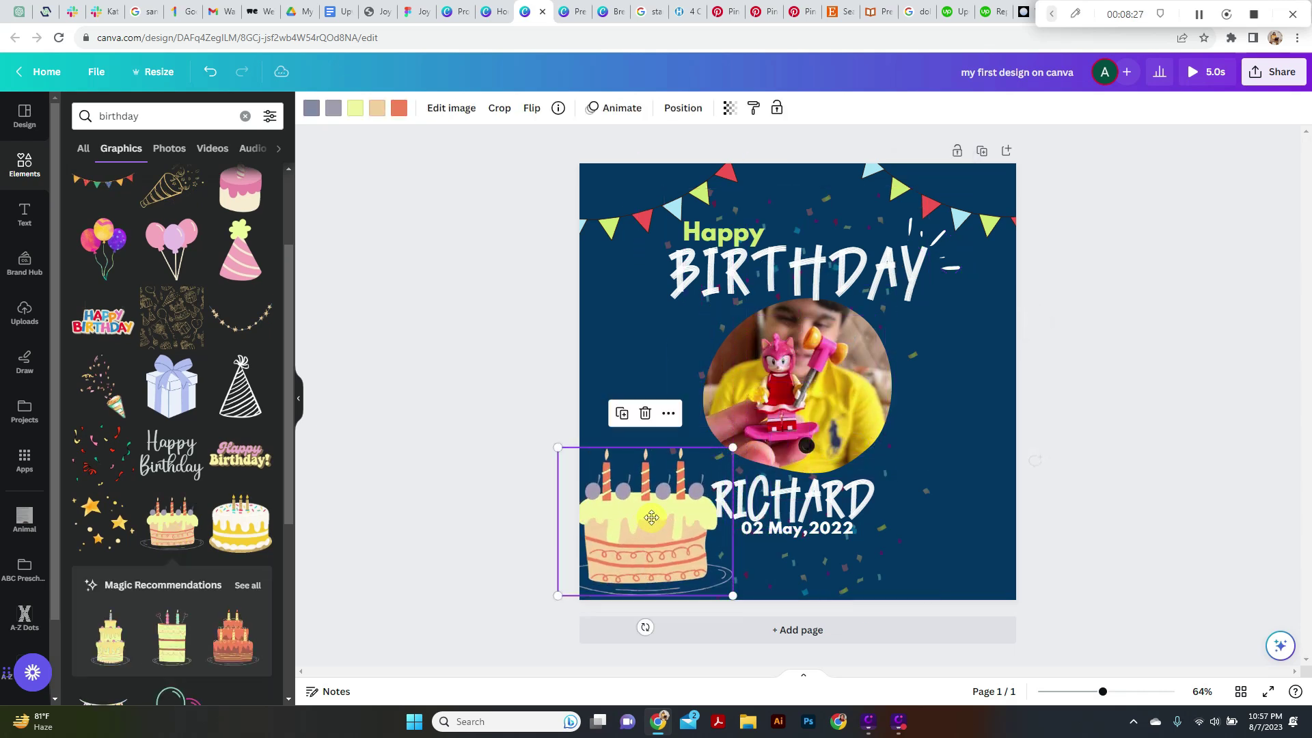
drag(732, 447, 694, 480)
drag(636, 540, 650, 539)
- Add the sparklers graphic, shrink it, and tilt it about 45° in the bottom-right corner
scroll(139, 517, down, 4)
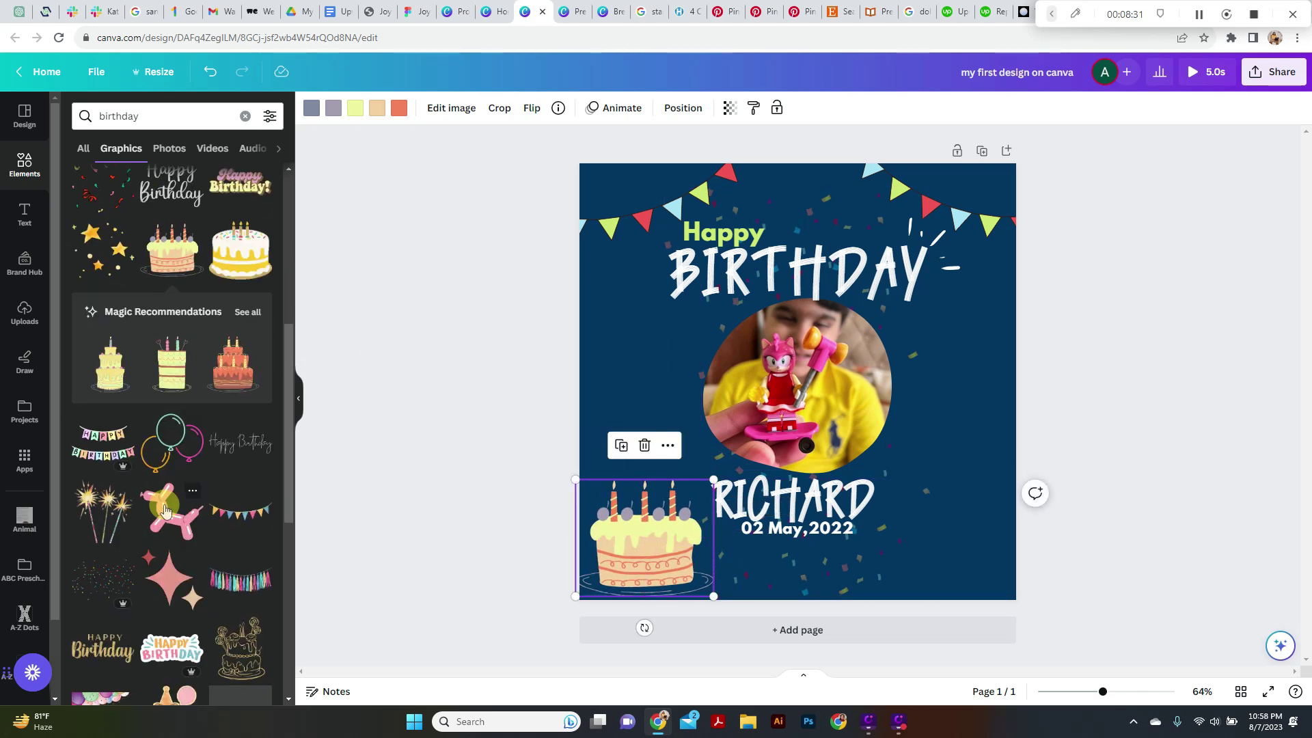
click(98, 521)
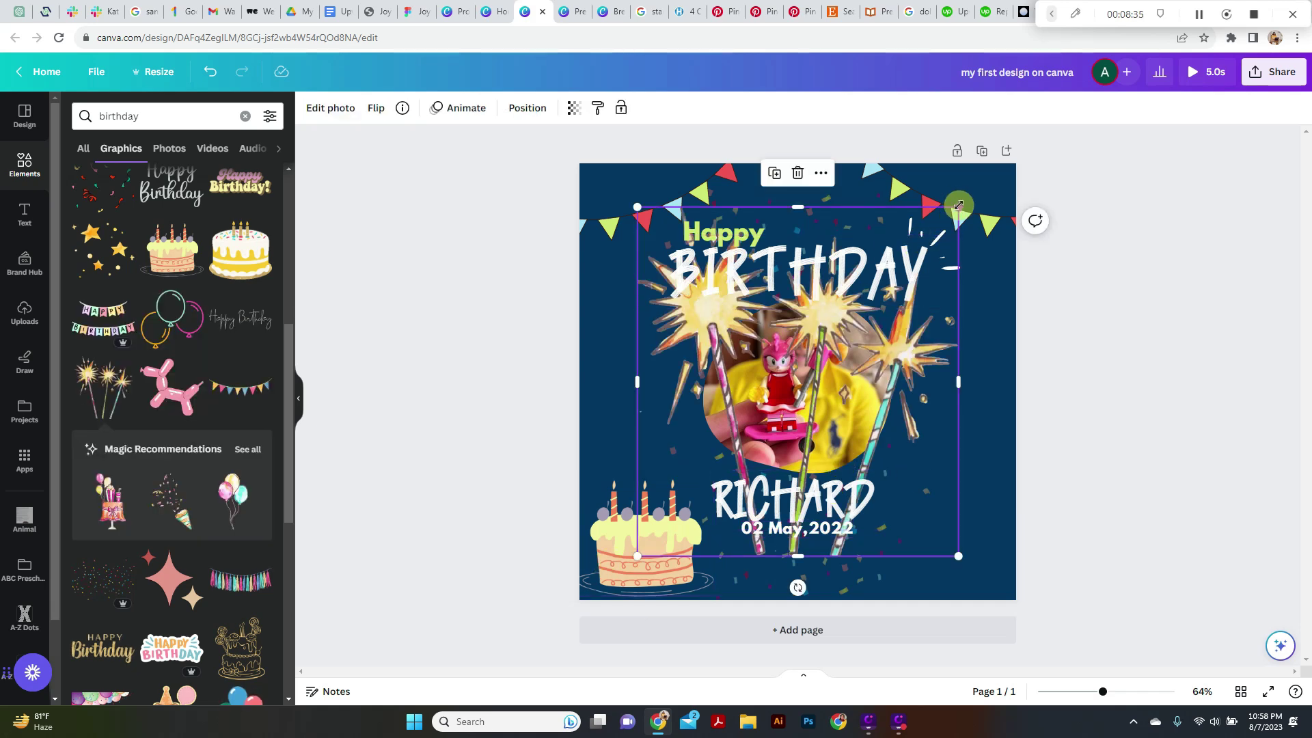
drag(955, 217, 813, 514)
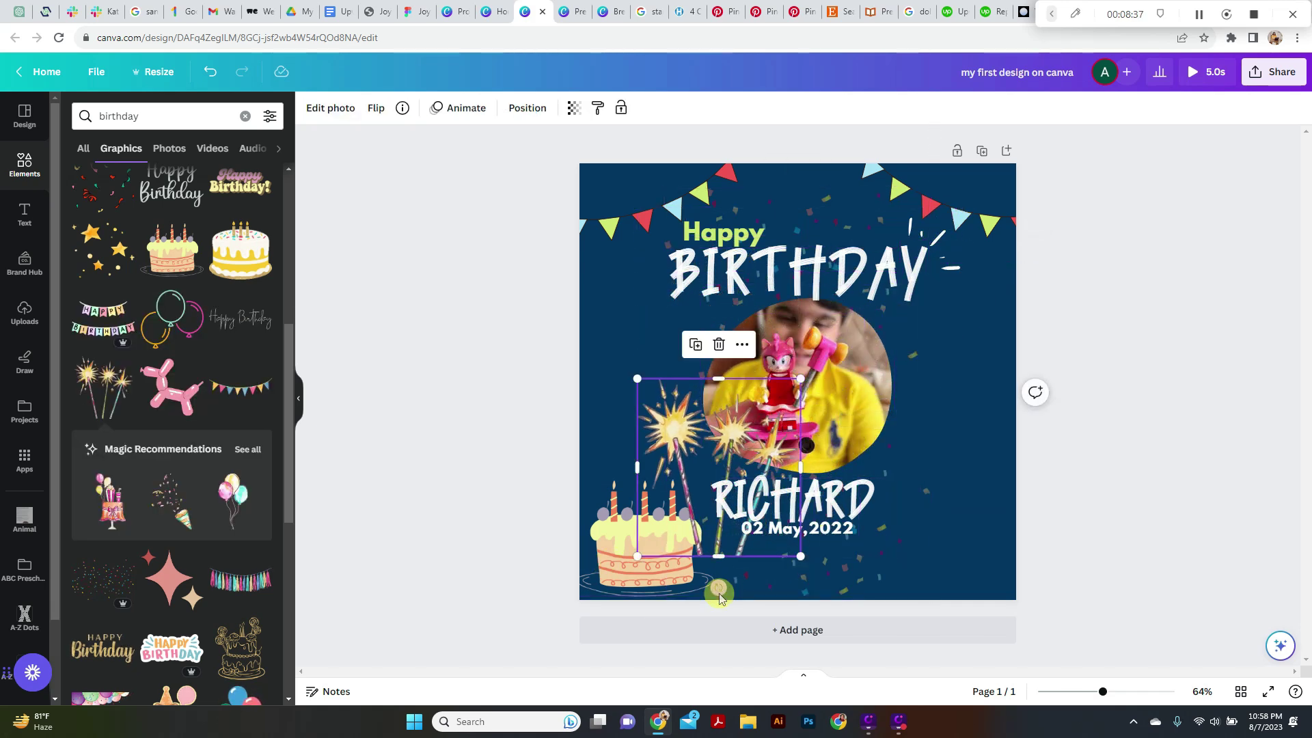
drag(719, 587, 780, 571)
drag(659, 454, 911, 526)
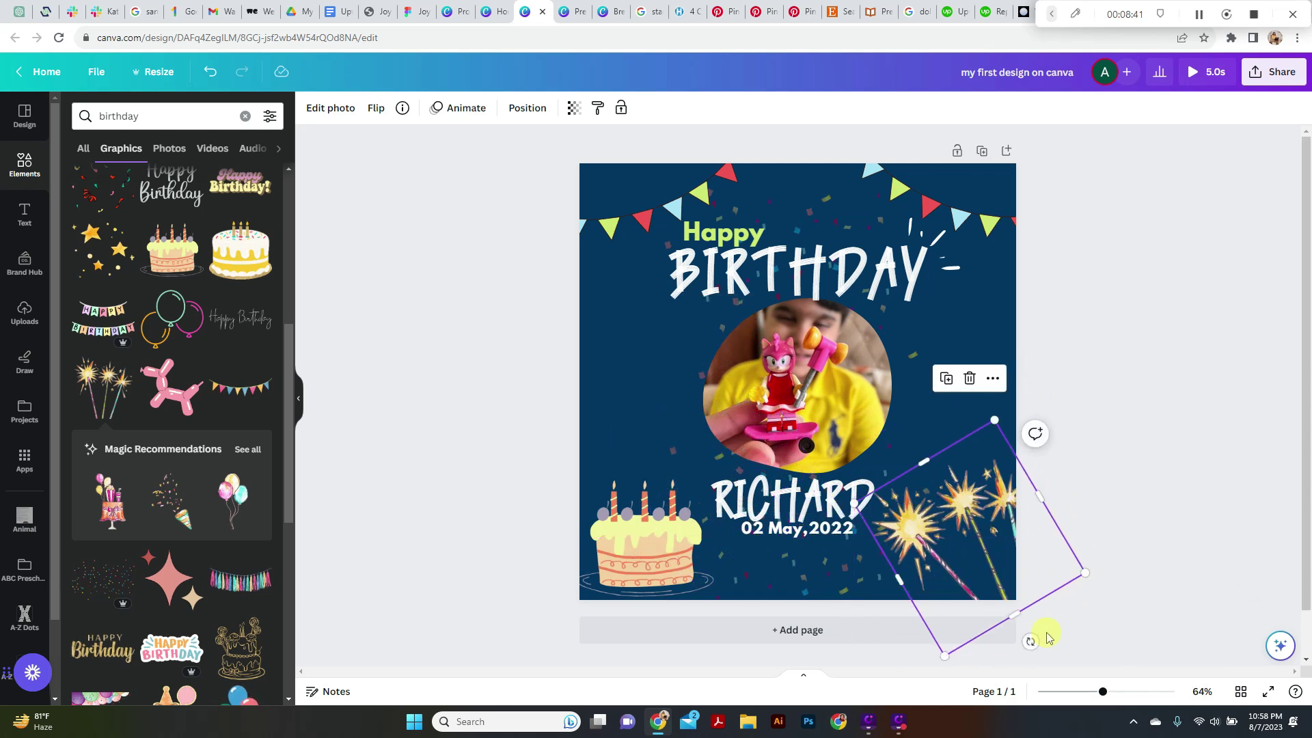
drag(1030, 642, 1060, 617)
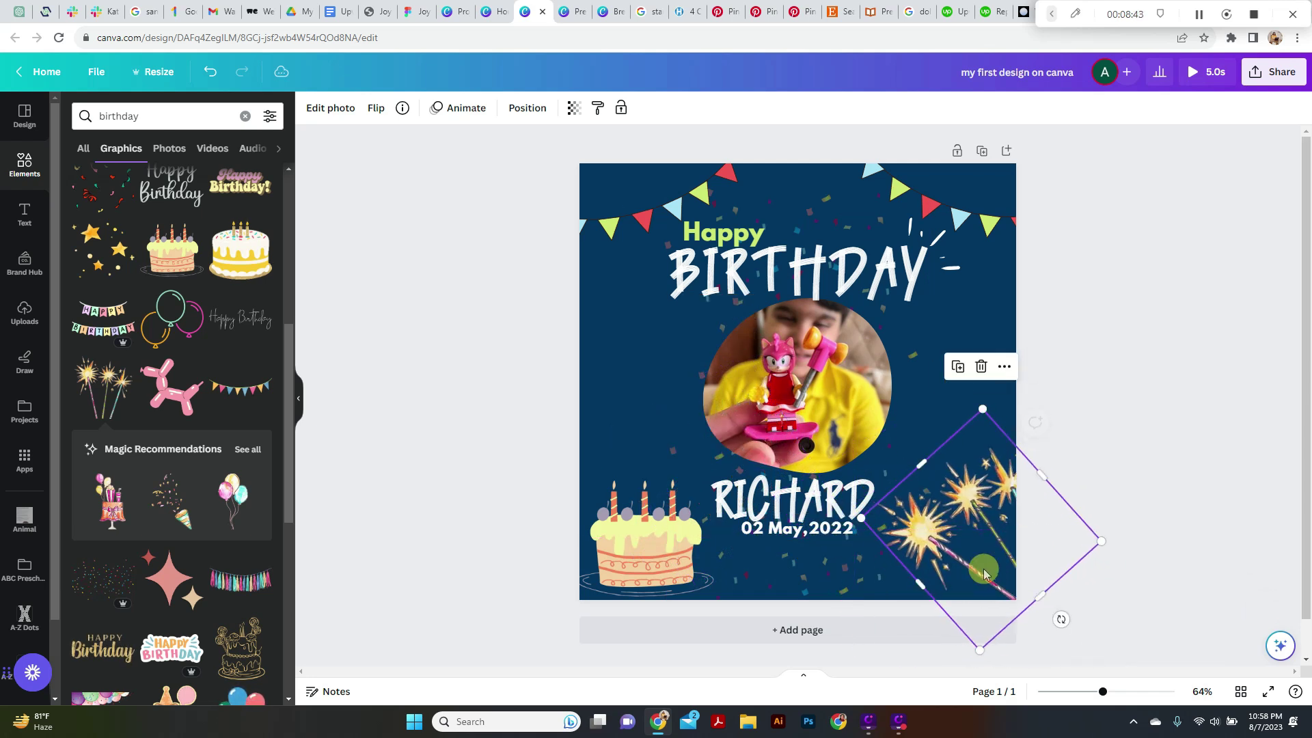
- Change the name RICHARD to SALAAR
double_click(789, 497)
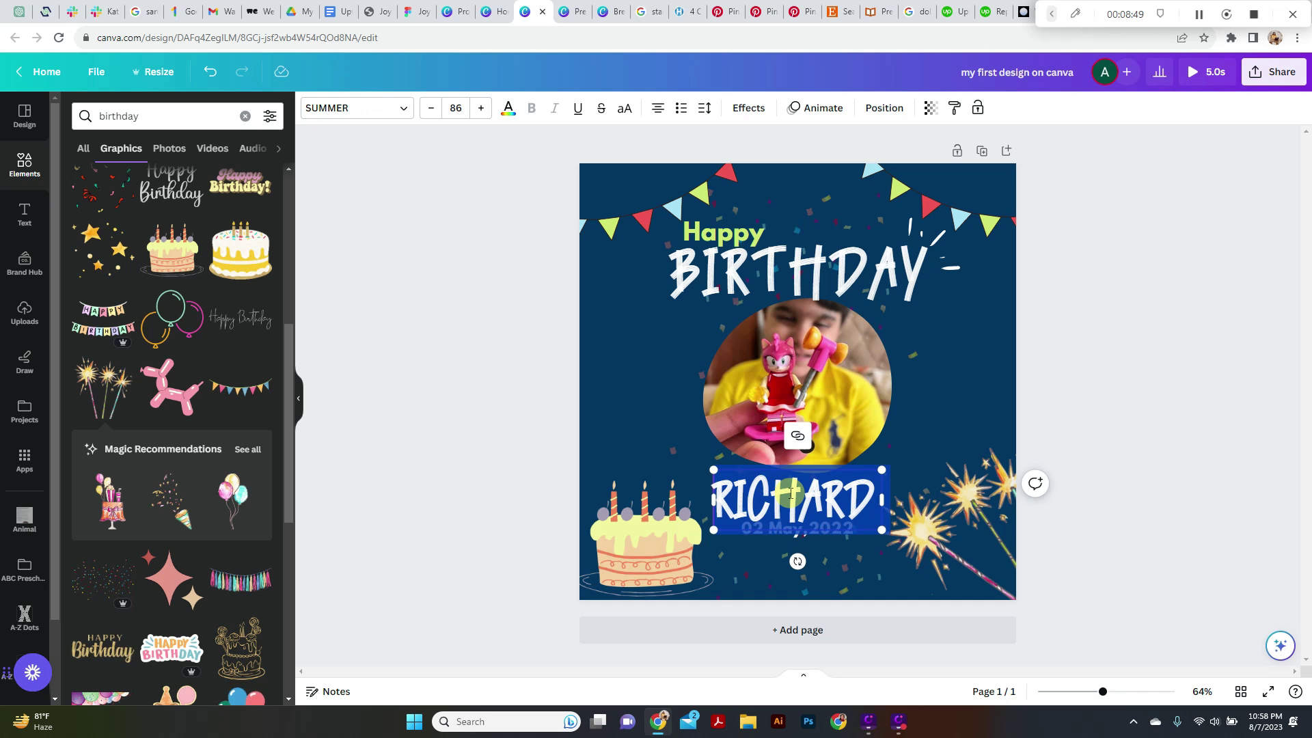
text(SALAAR)
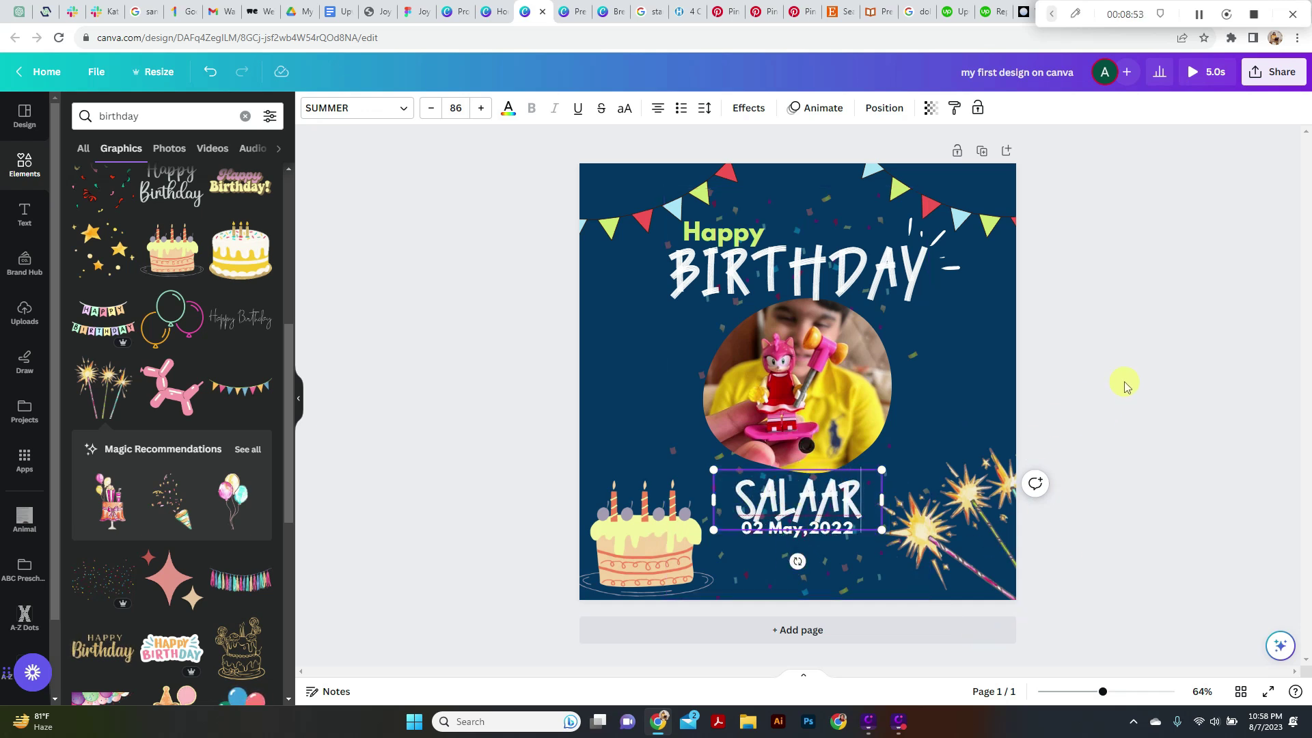
click(1060, 408)
- Nudge the 02 May,2022 date slightly lower, centred under the name
click(777, 531)
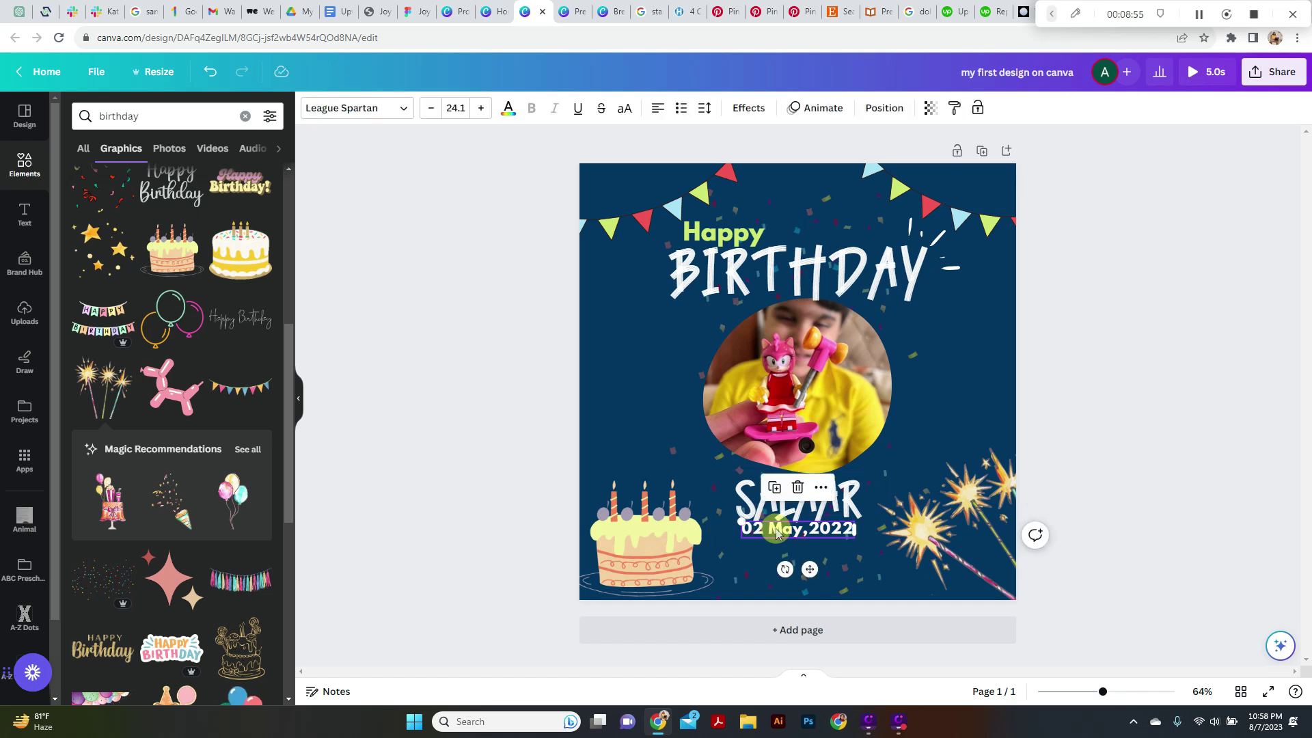
drag(777, 528, 778, 534)
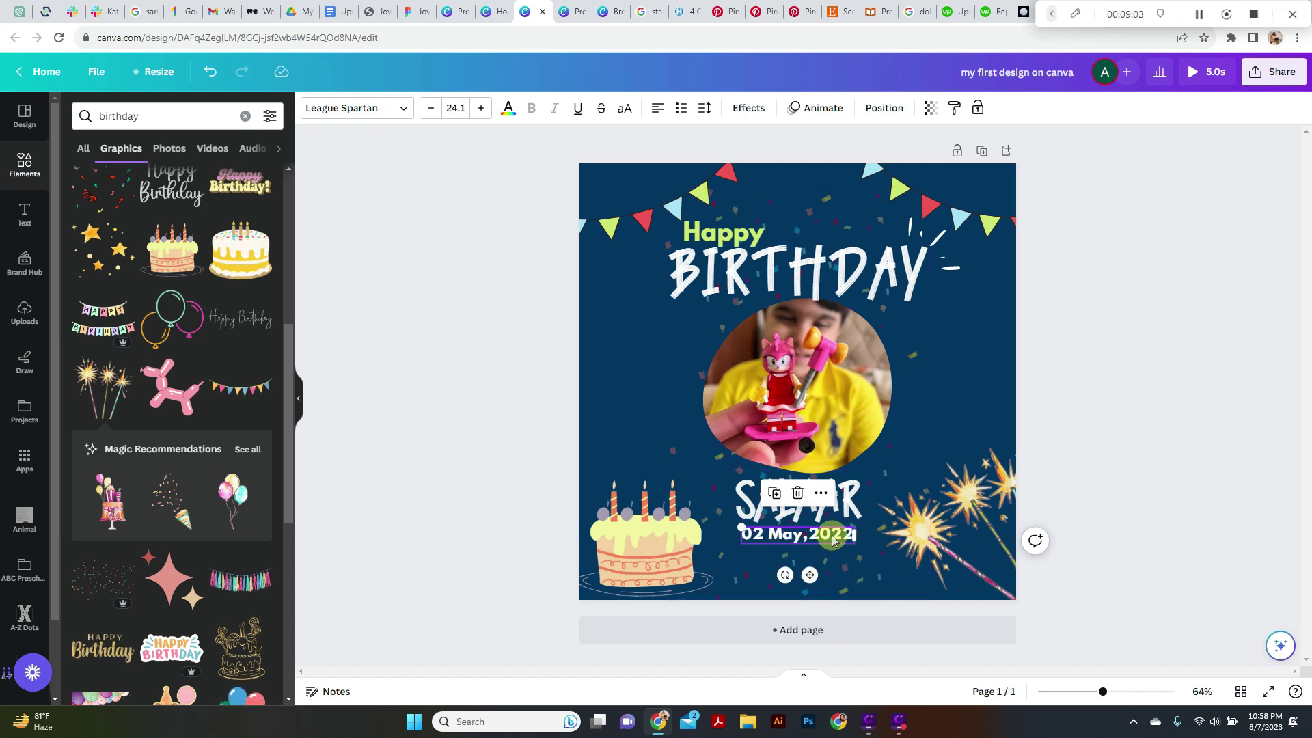
drag(811, 577, 811, 578)
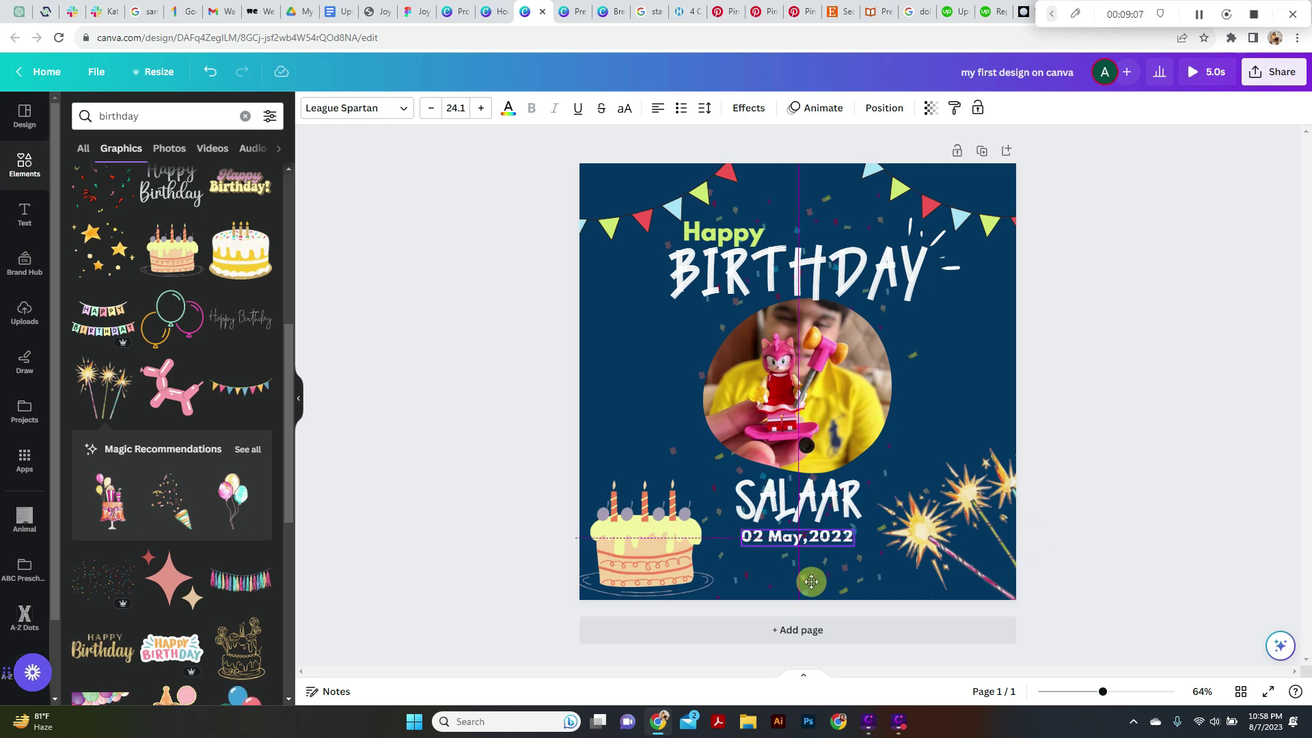
drag(811, 581, 811, 582)
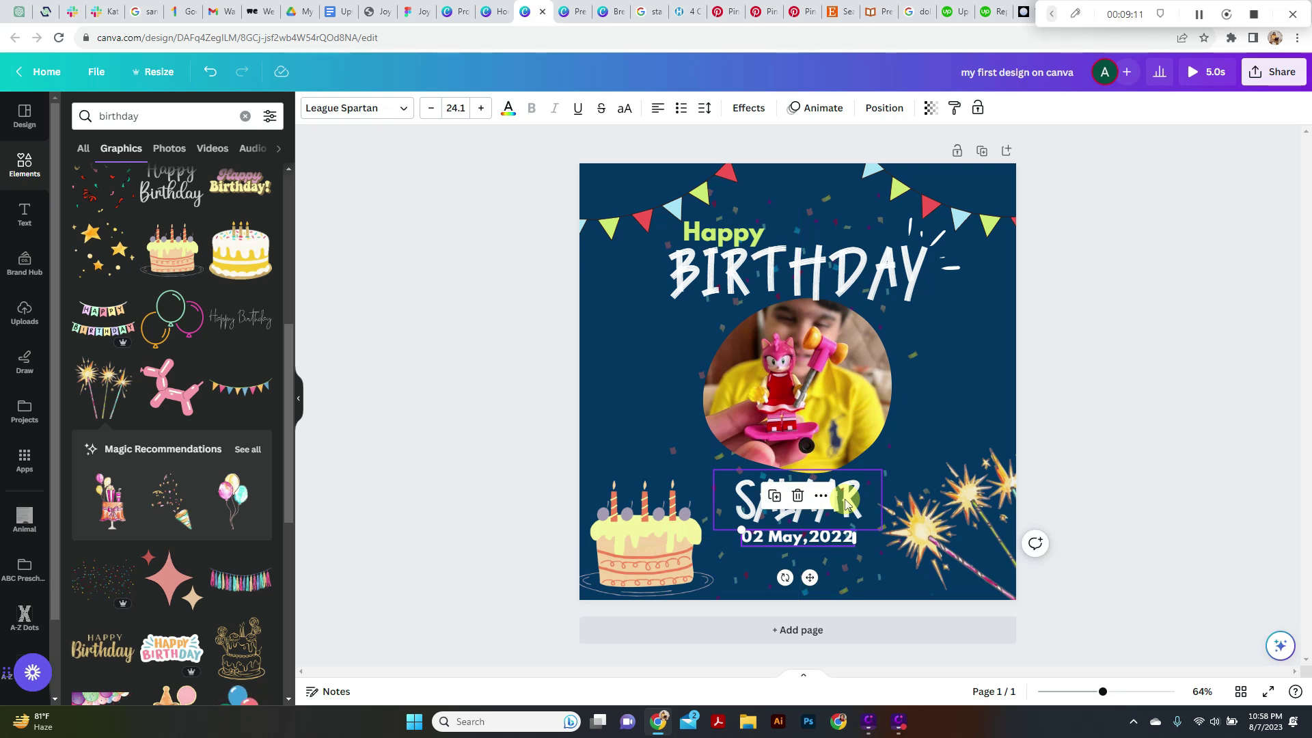
- Add the watercolour balloons, shrink them, and place a copy on the photo's other side
click(1112, 374)
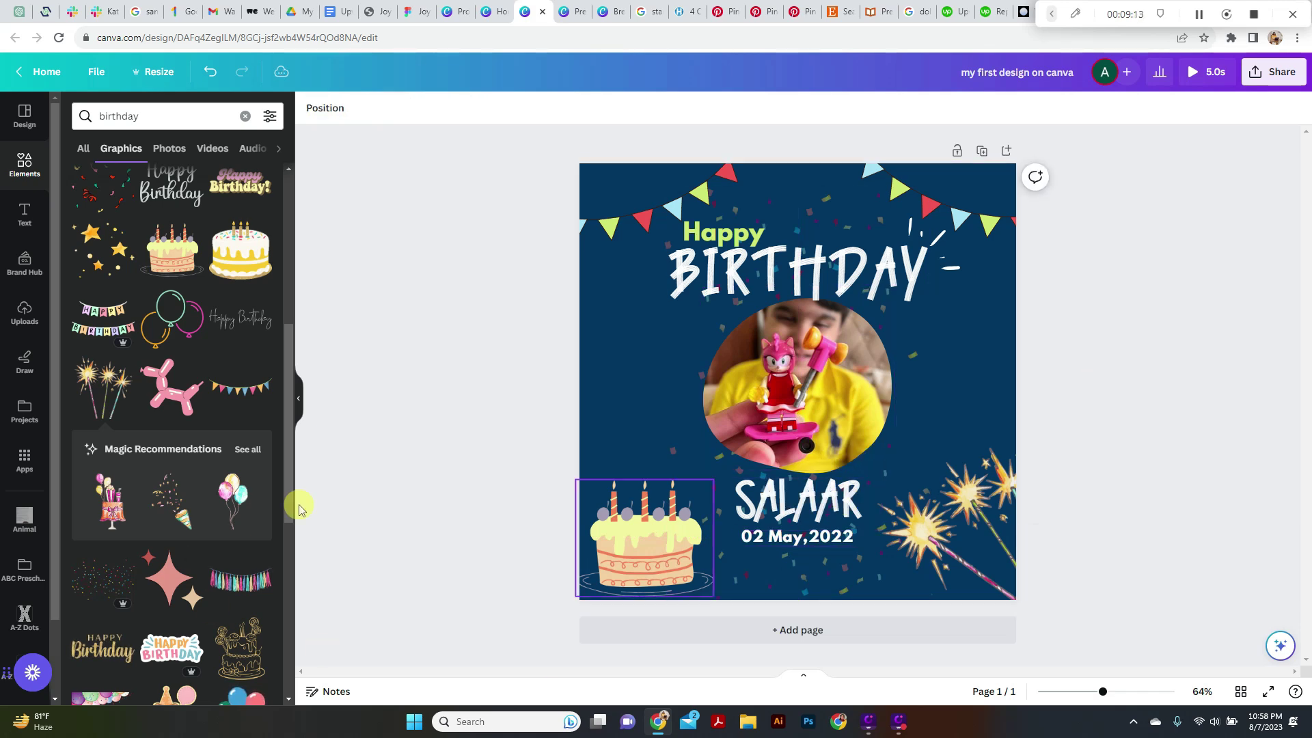
scroll(225, 341, down, 3)
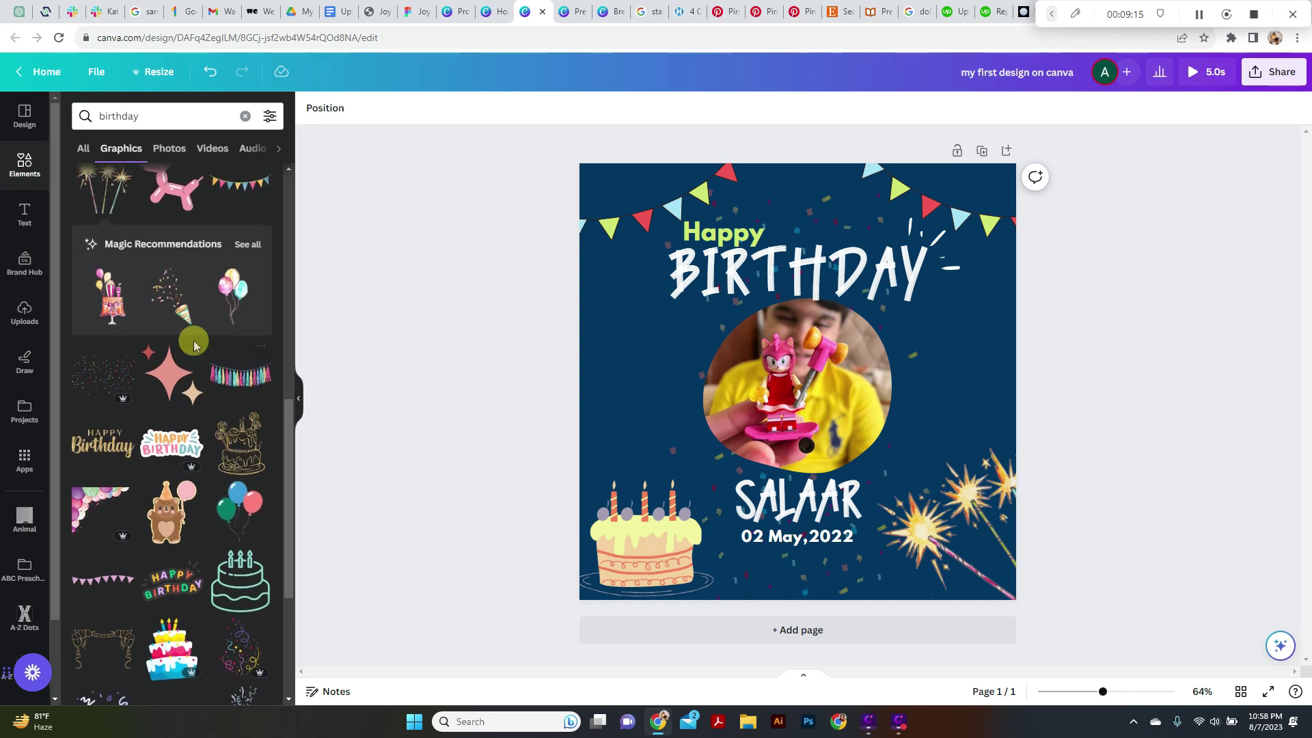
scroll(194, 340, down, 2)
scroll(194, 340, down, 2)
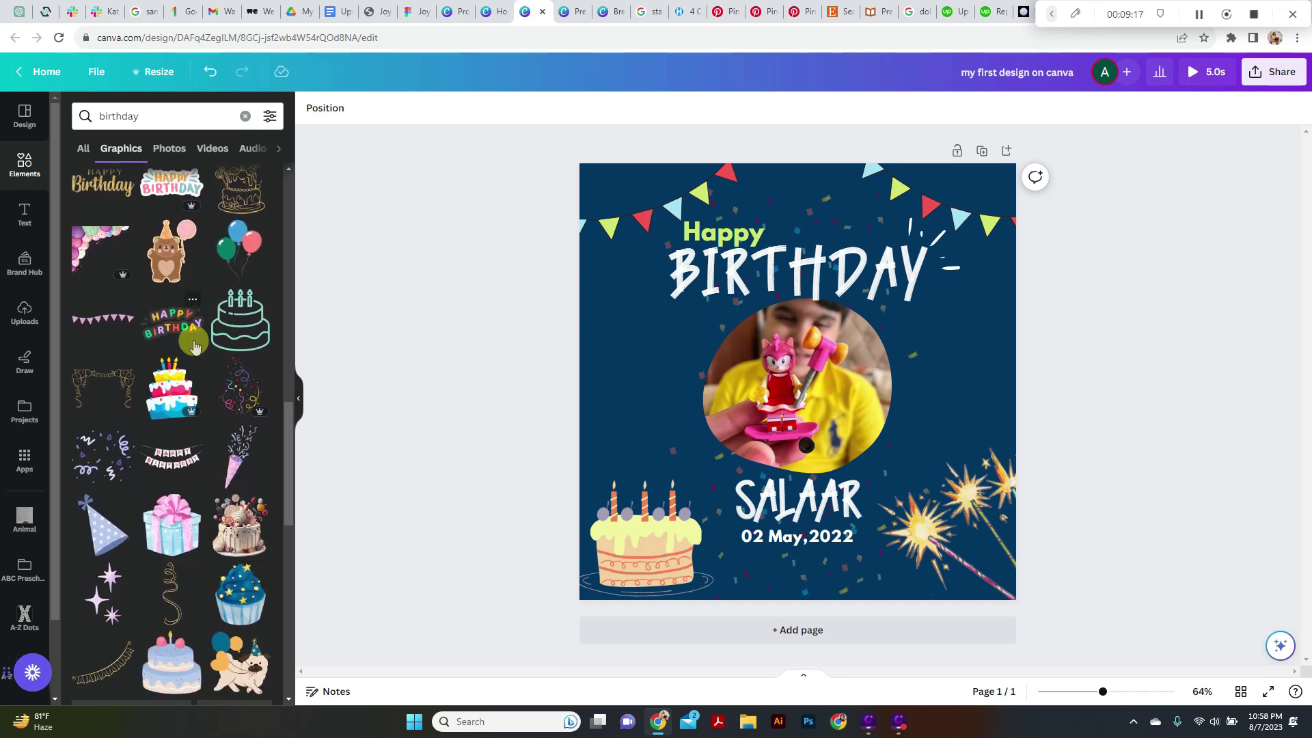
scroll(102, 436, down, 4)
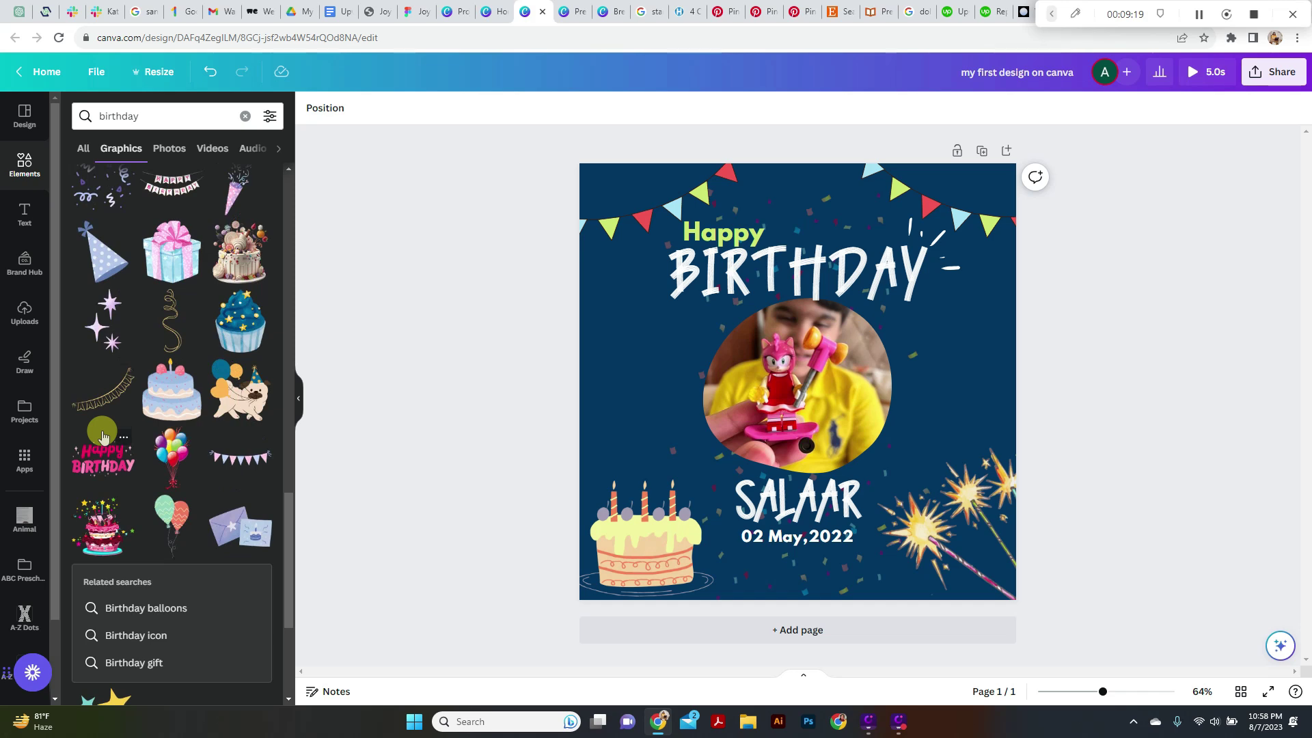
scroll(103, 436, down, 3)
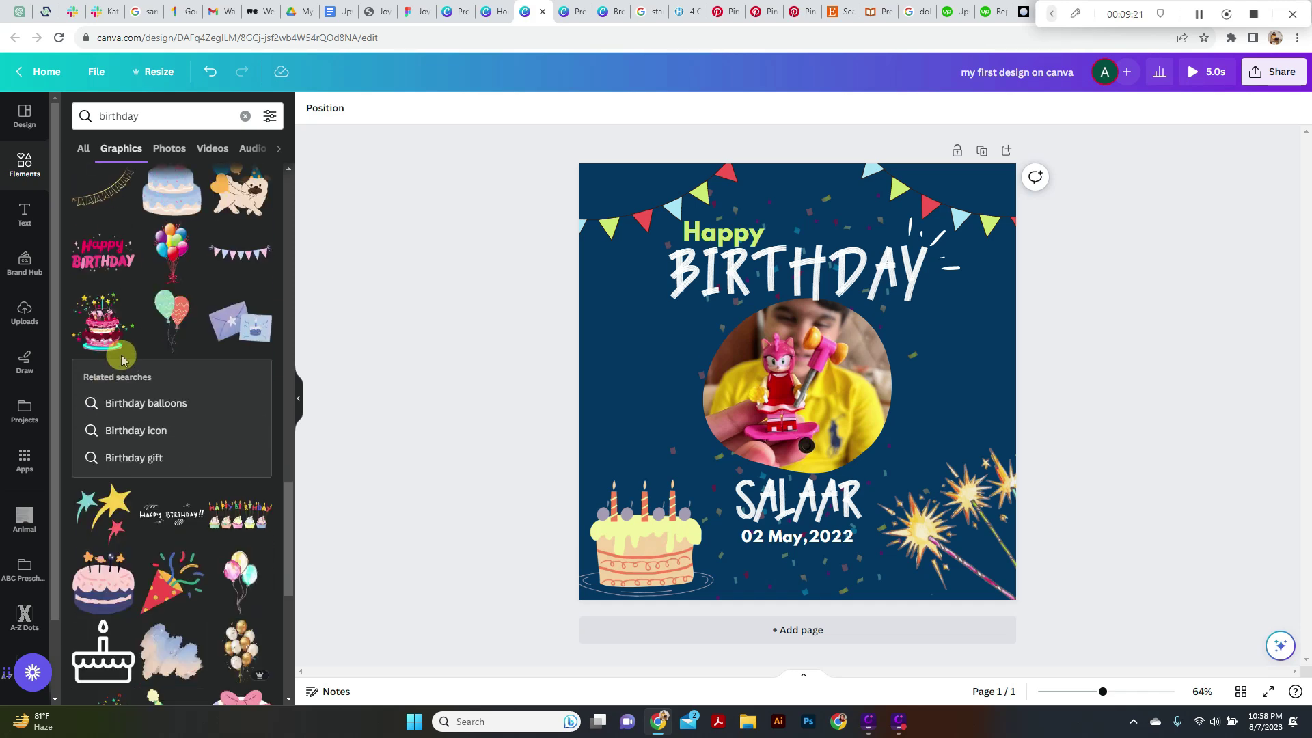
scroll(218, 550, down, 3)
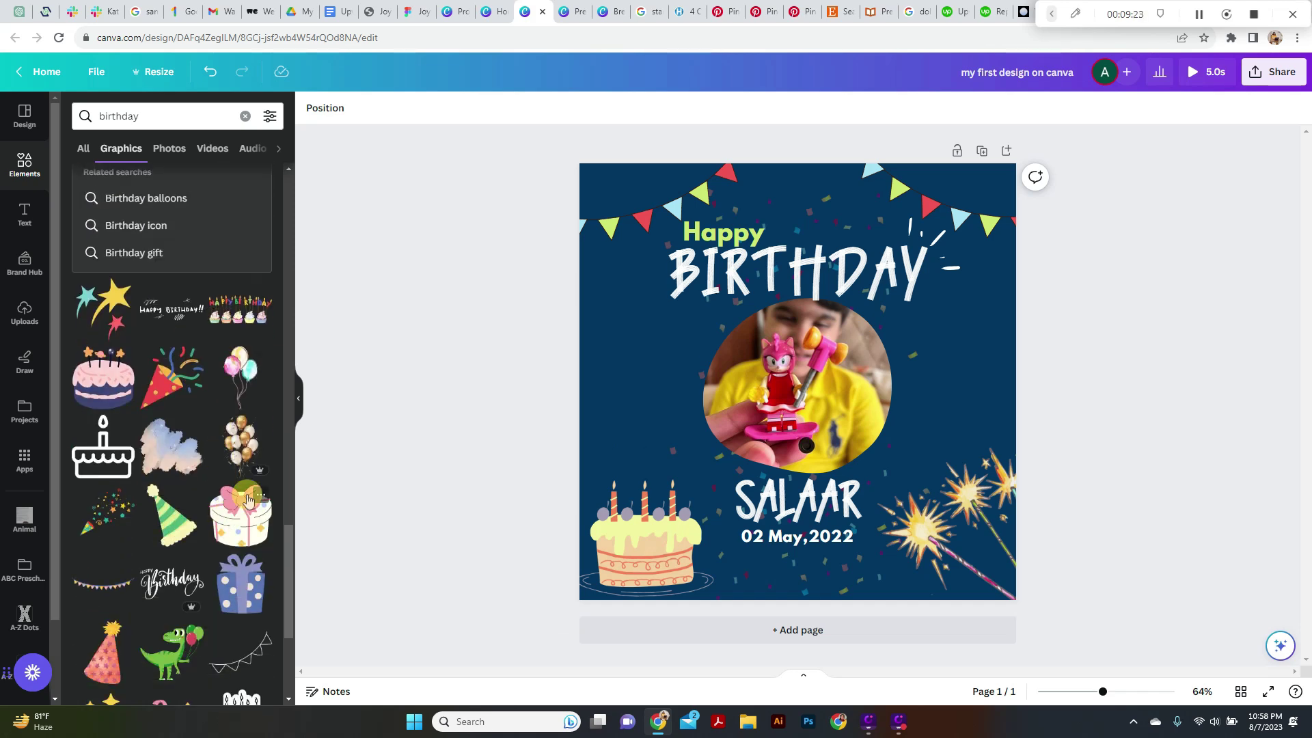
click(238, 376)
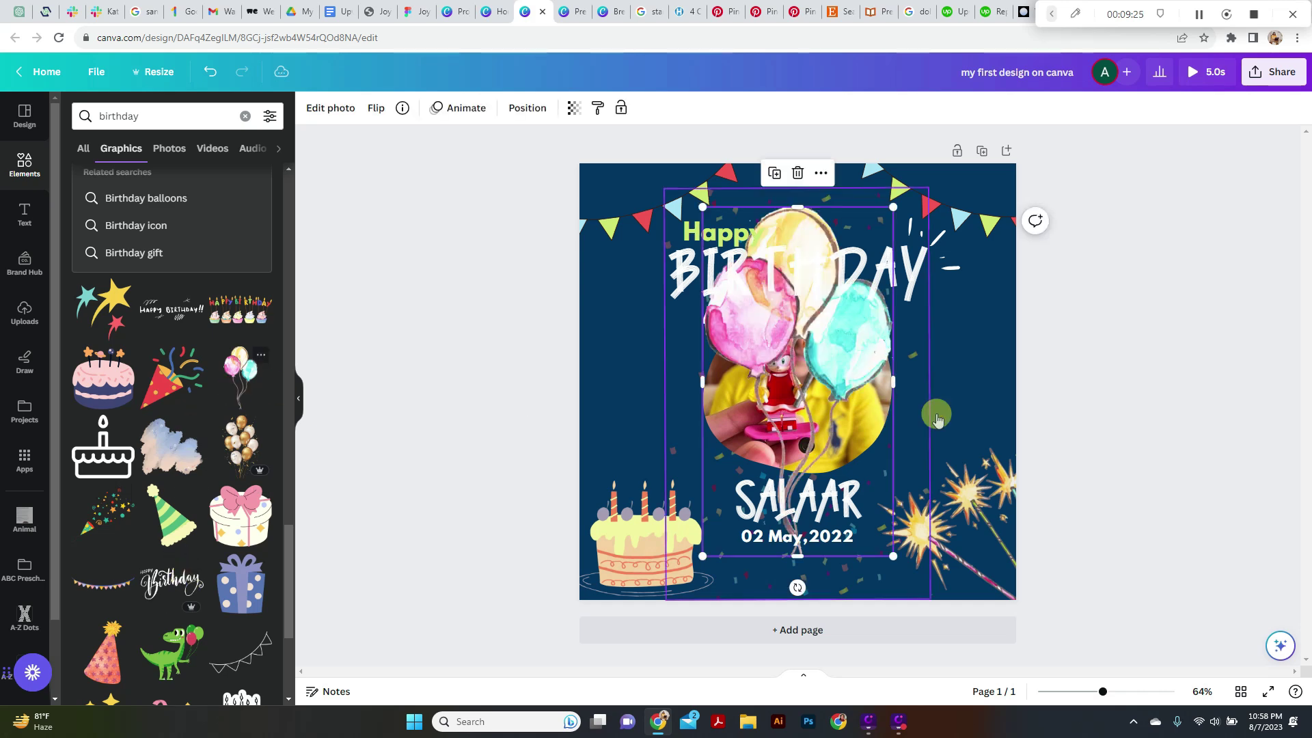
drag(893, 207, 951, 349)
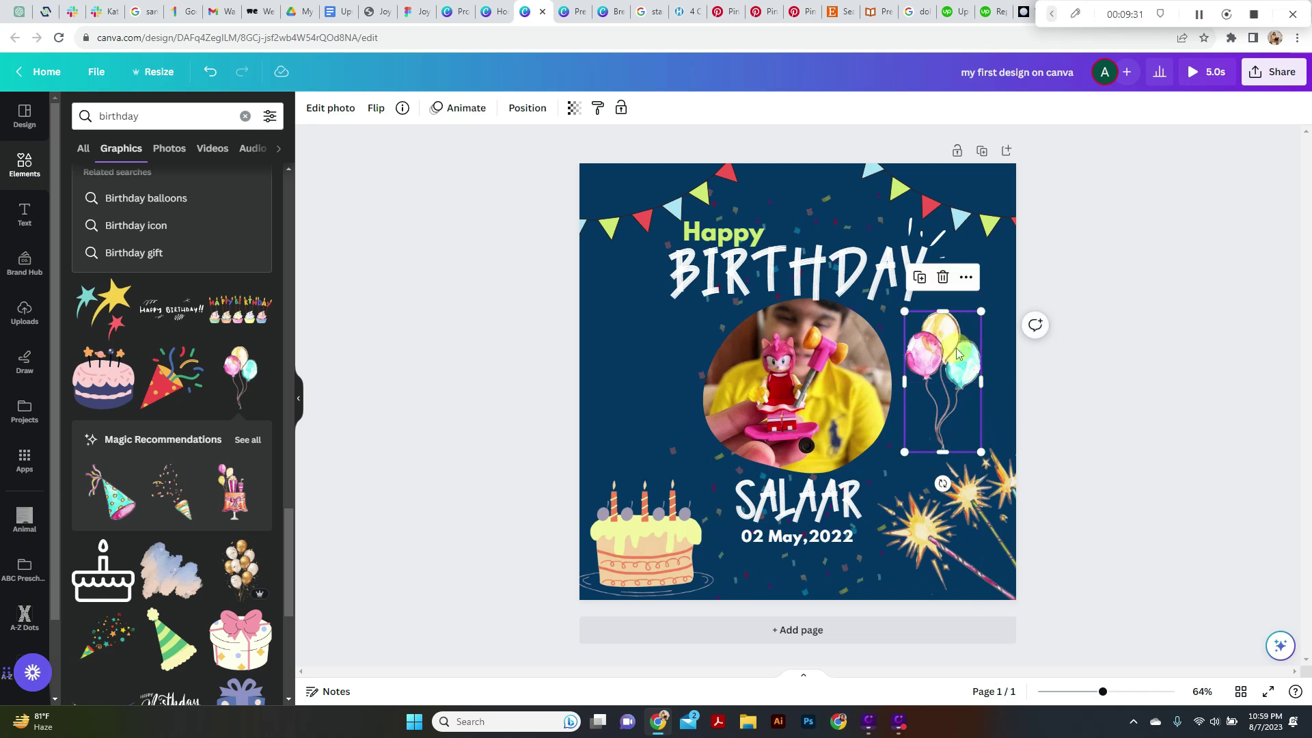
drag(957, 353, 656, 366)
click(1164, 339)
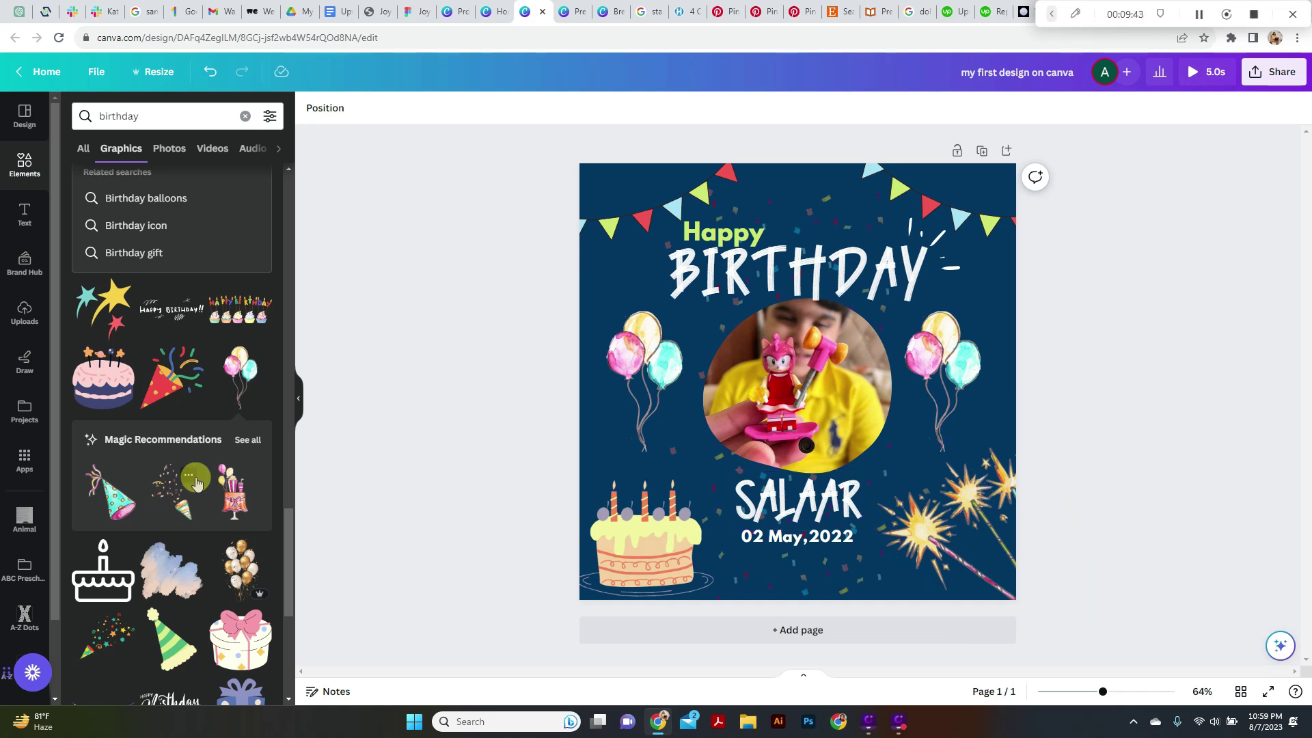
- Search the elements for 'sparkling' graphics
scroll(203, 479, down, 2)
scroll(203, 479, up, 5)
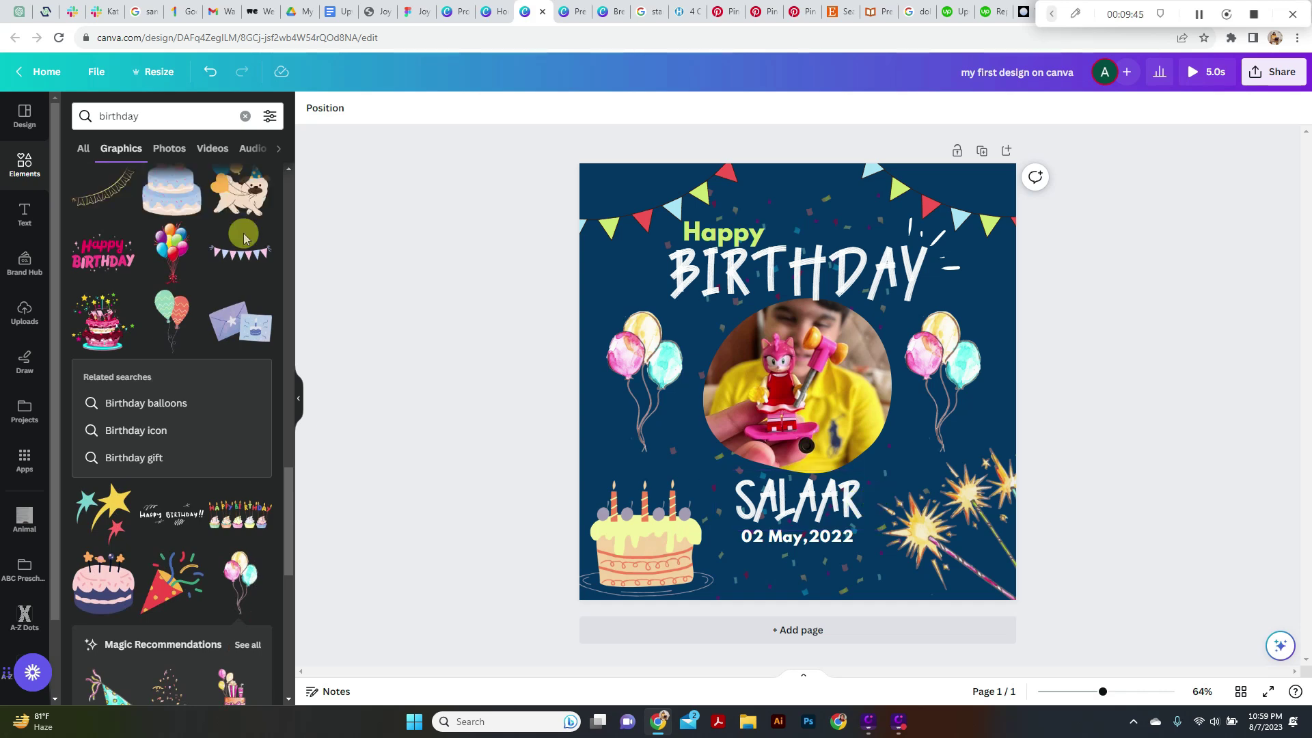
click(162, 114)
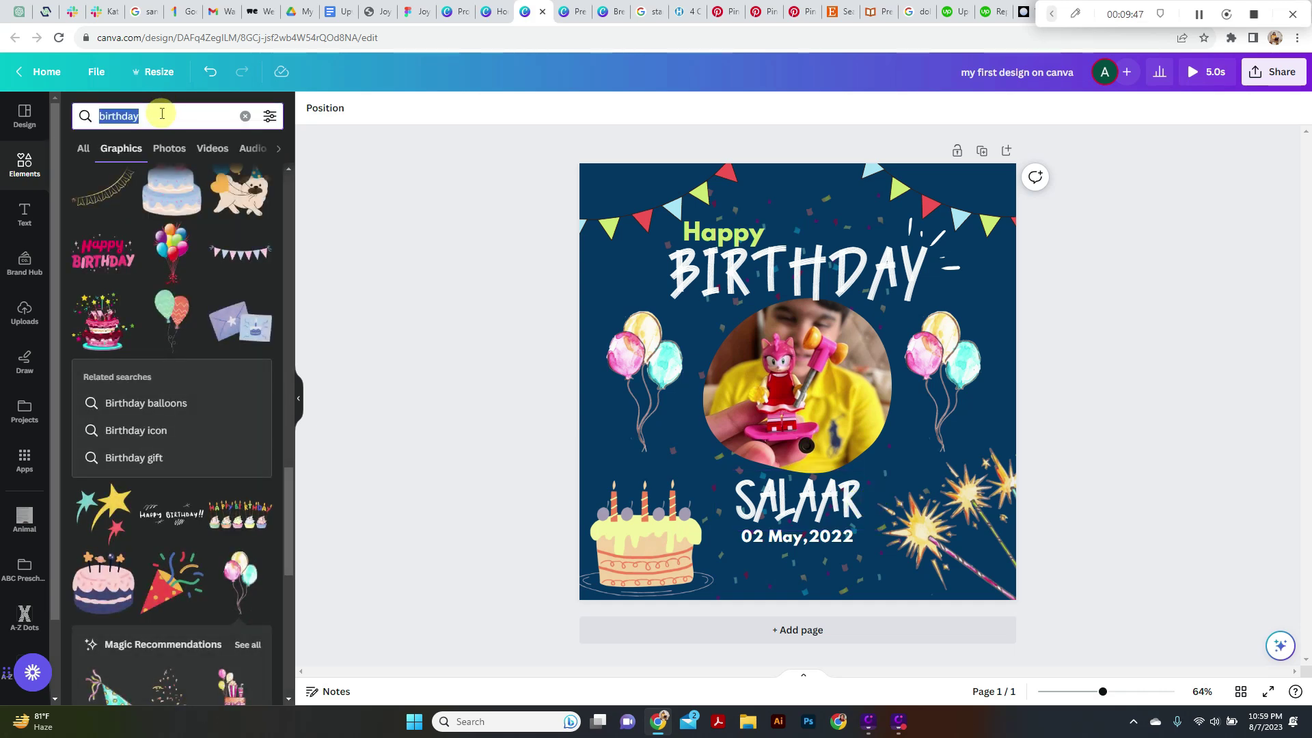
text(sparkling)
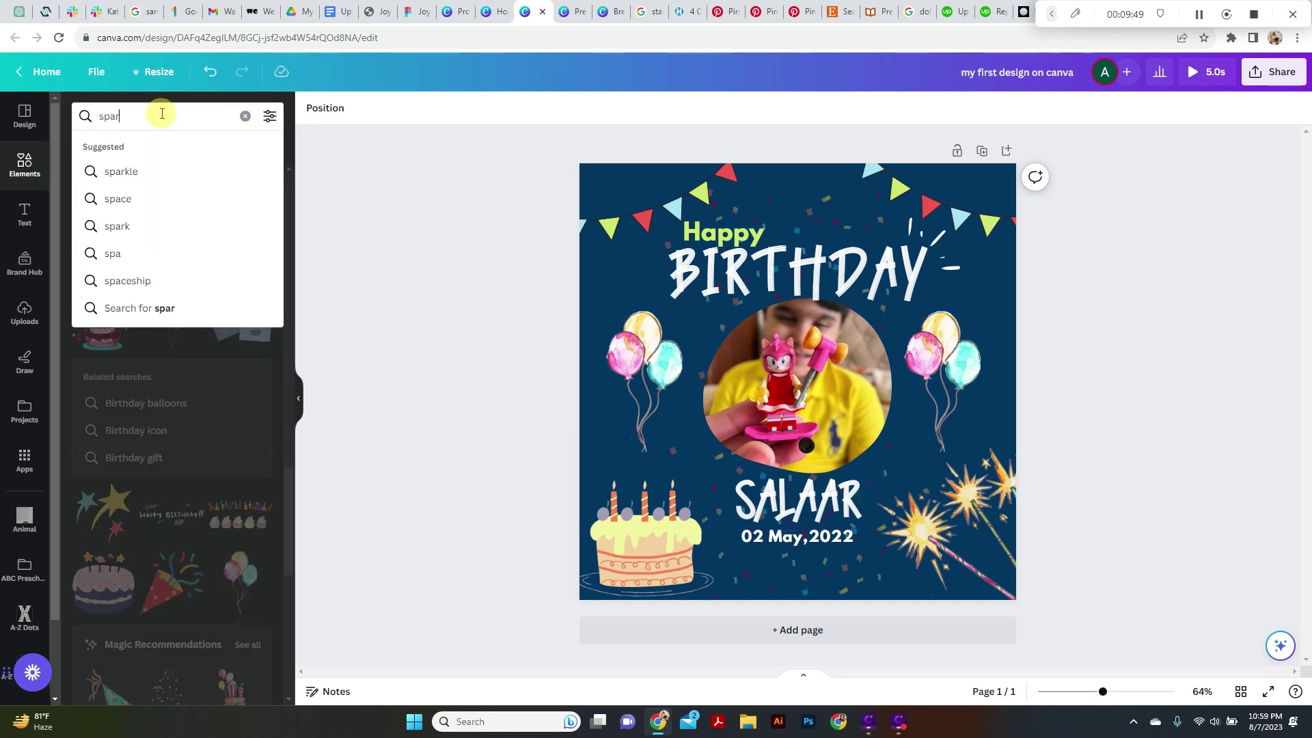
key(Return)
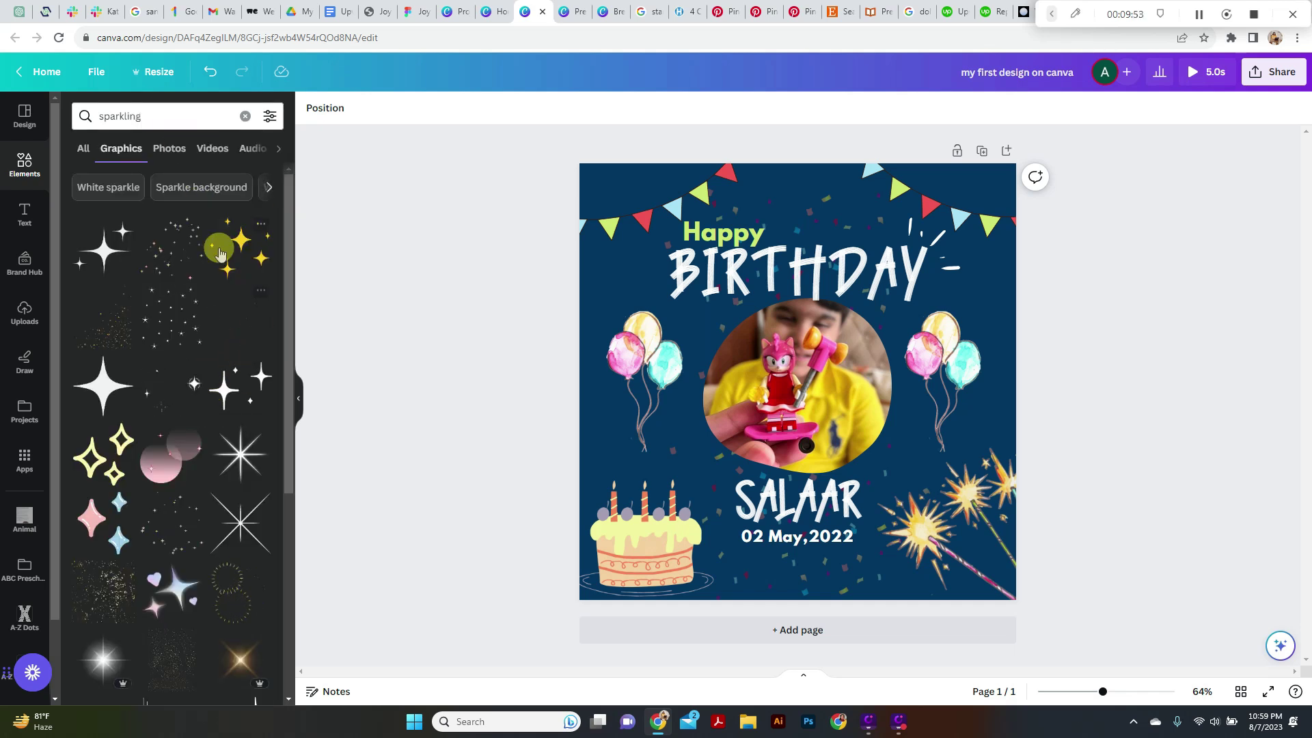
- Add a sparkle graphic, stretch it to full page width and move it to the top
click(243, 316)
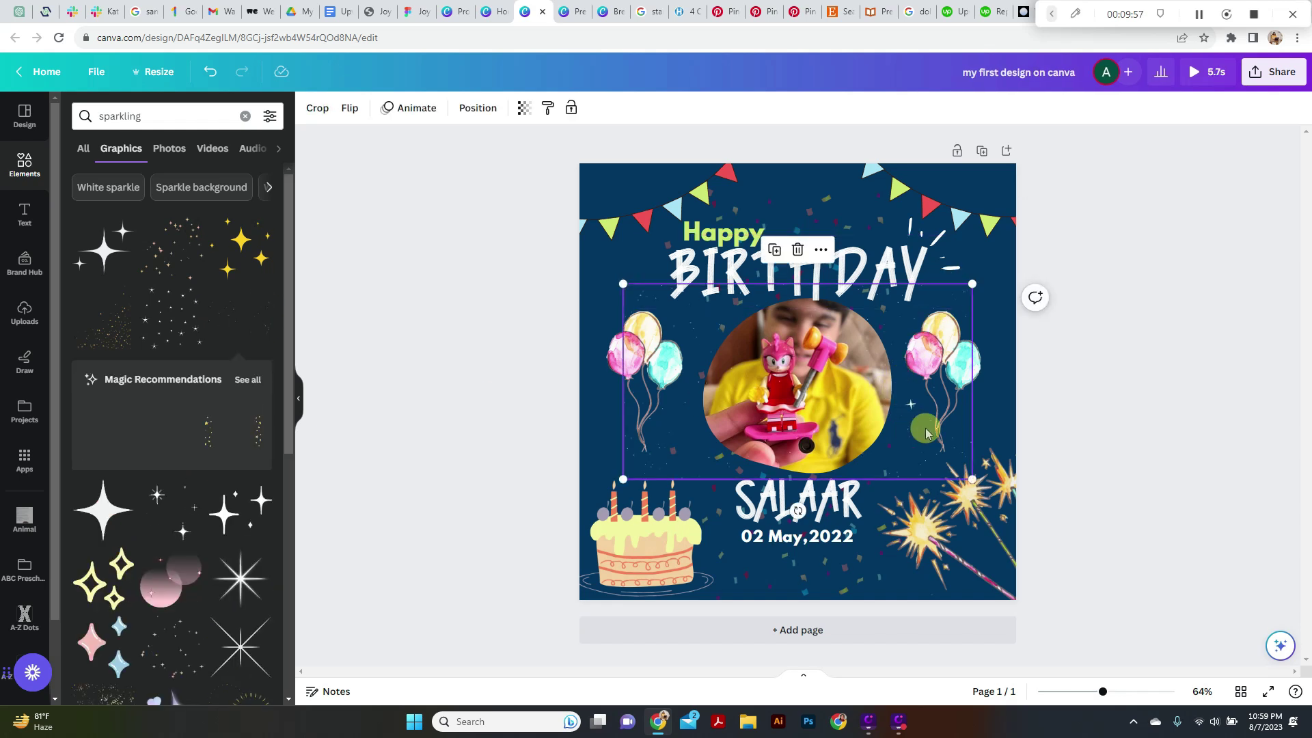
drag(972, 283, 1016, 259)
drag(609, 266, 580, 224)
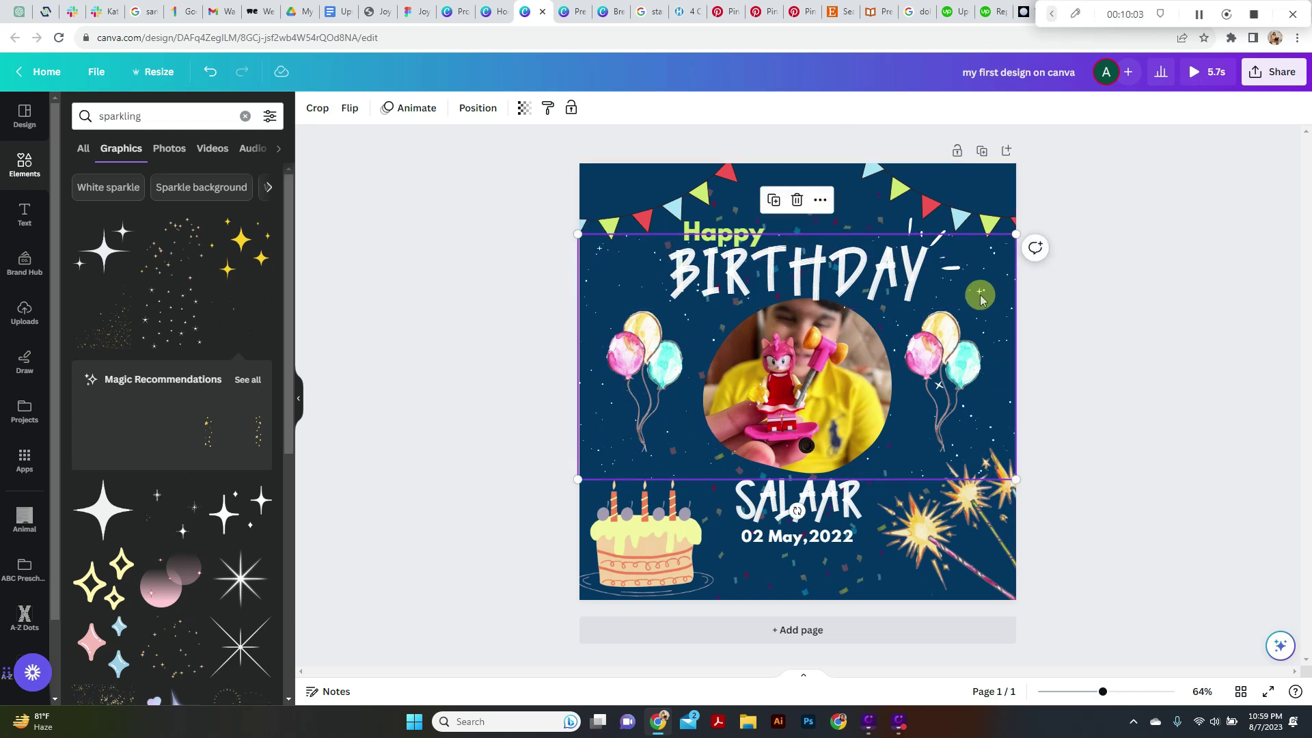
drag(984, 292, 982, 227)
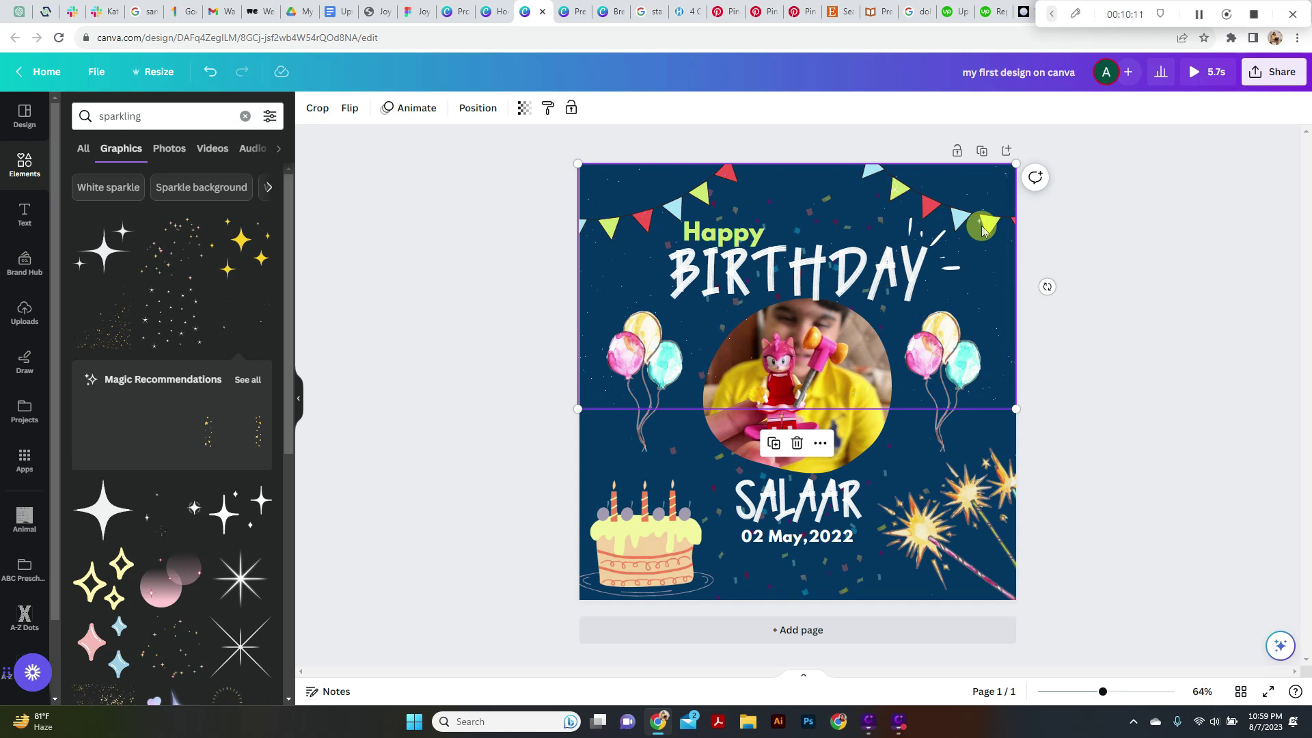
click(473, 111)
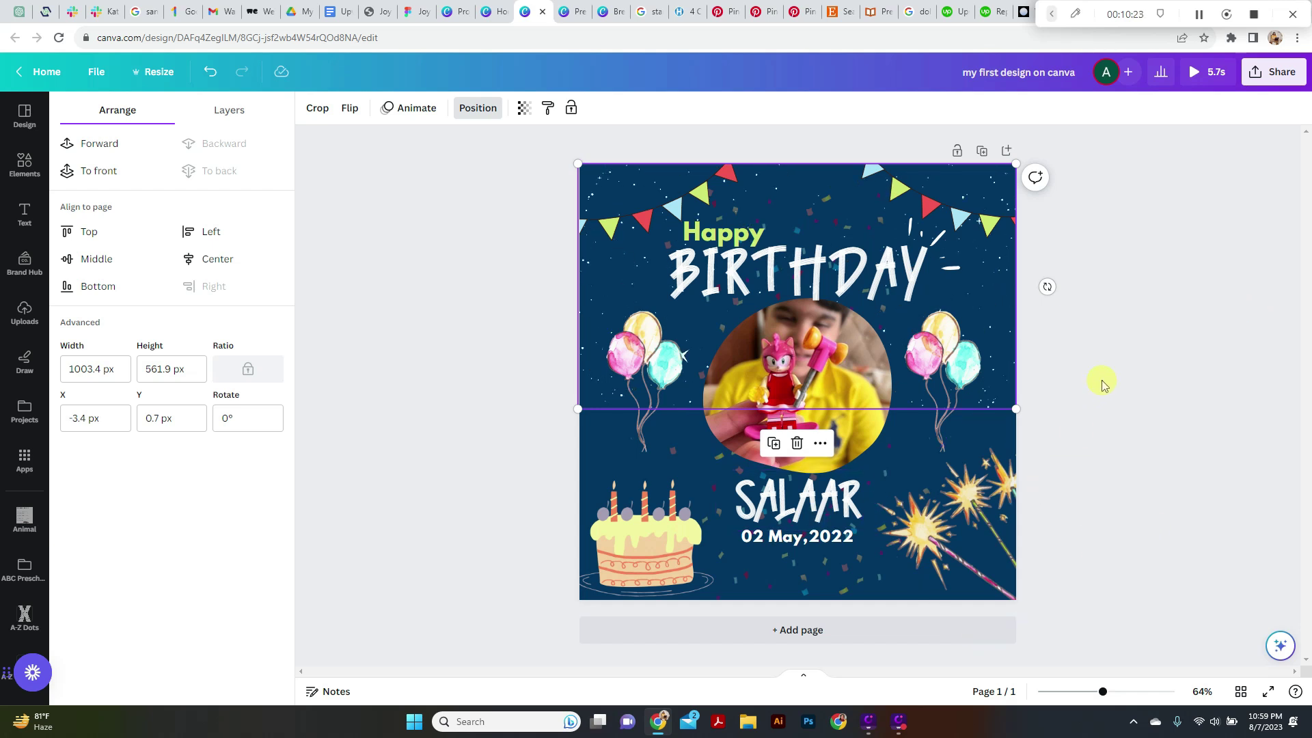
key(Escape)
click(533, 323)
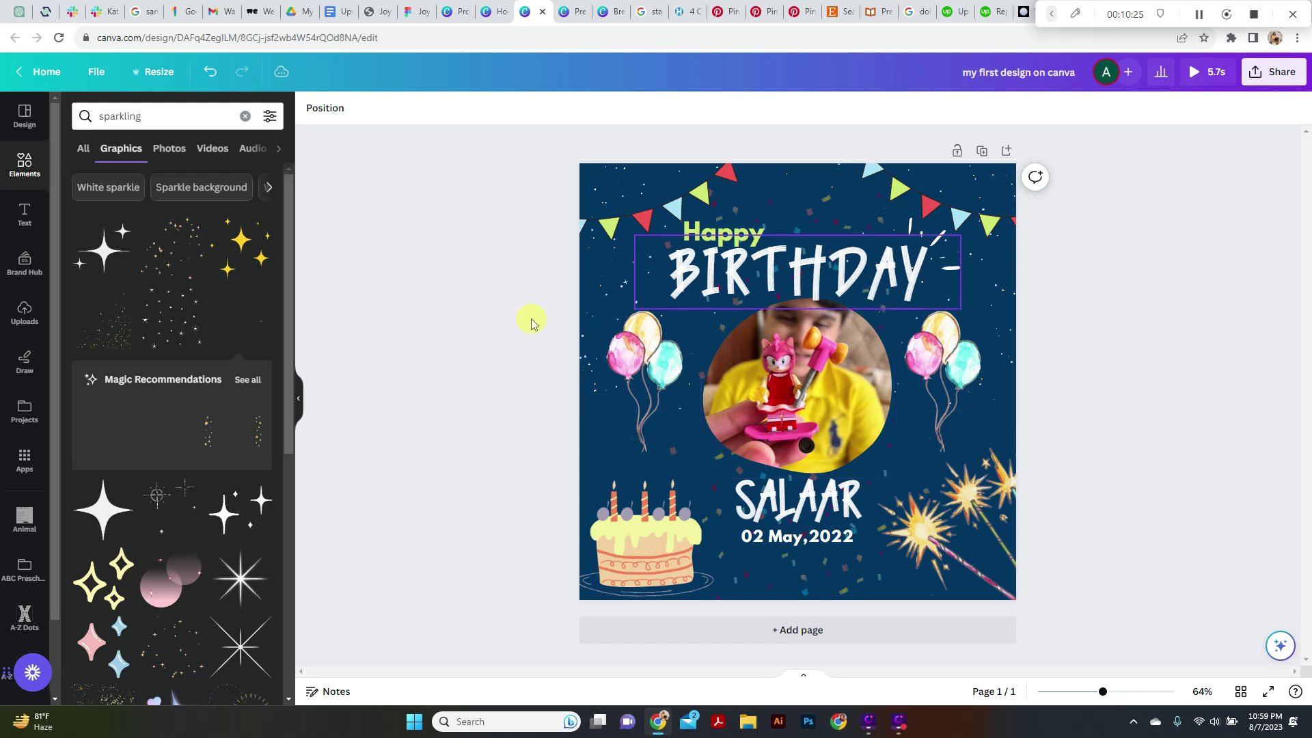